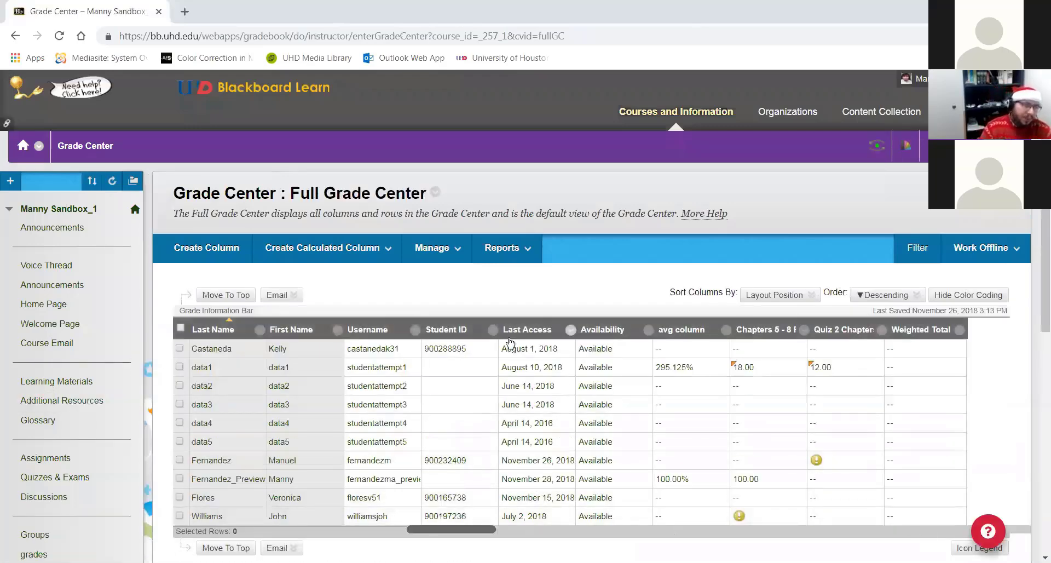
Open the Column Organization page of the Full Grade Center
click(430, 248)
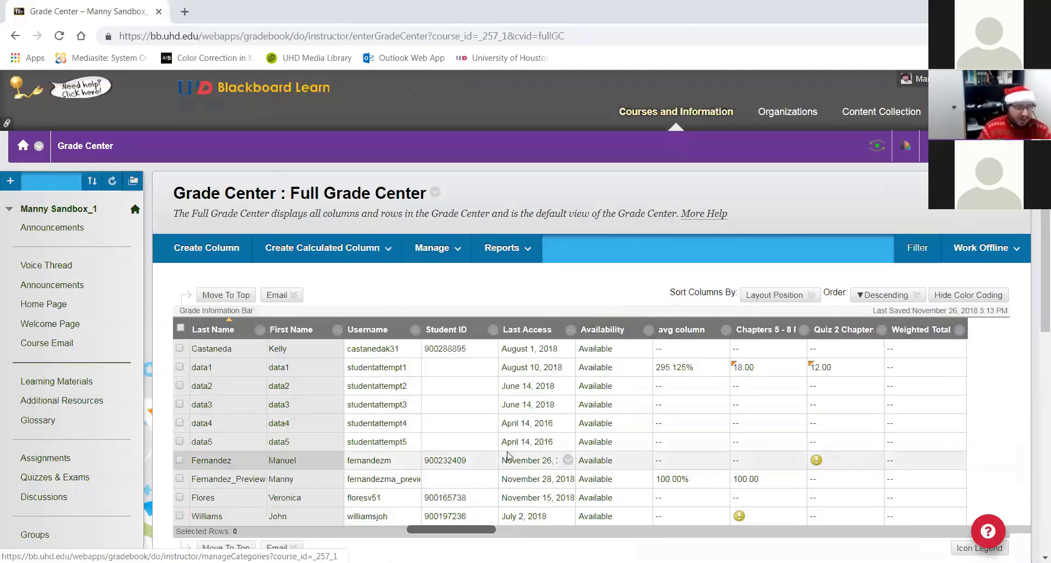
click(456, 260)
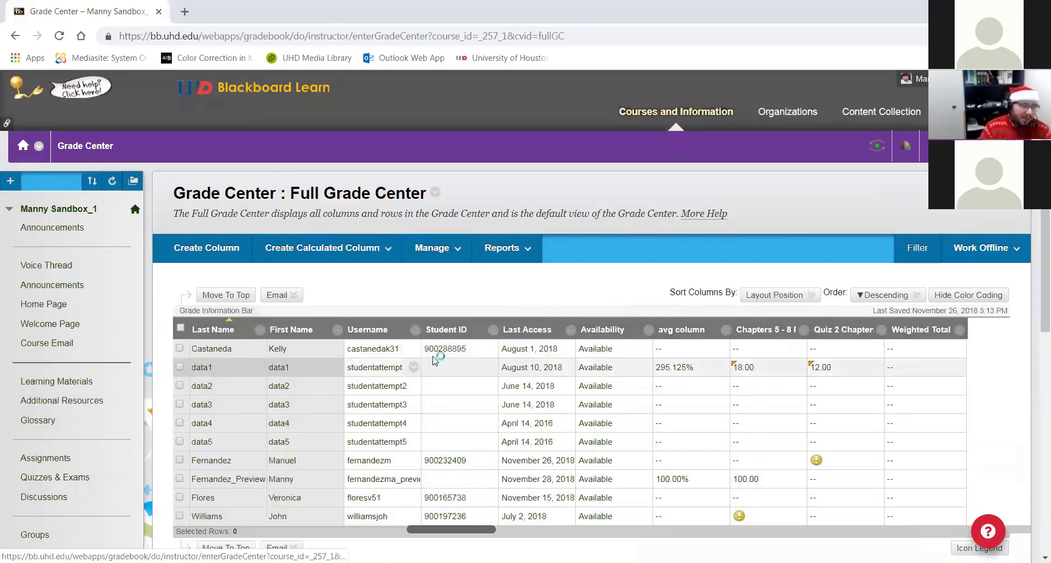
click(458, 250)
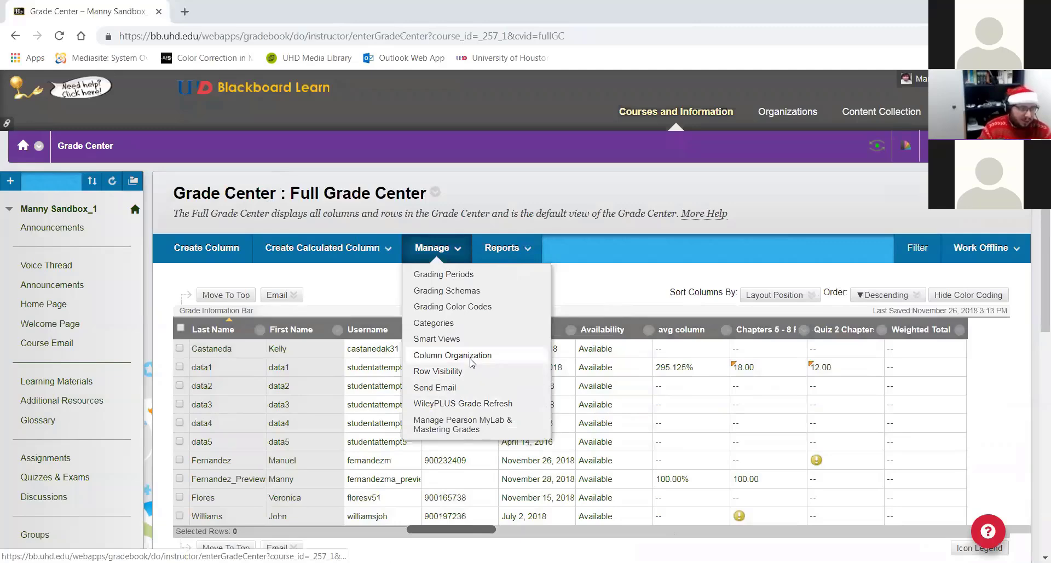
click(471, 357)
Examine the category and points possible of each grade column, and leave Column Organization without submitting changes
scroll(732, 345, down, 9)
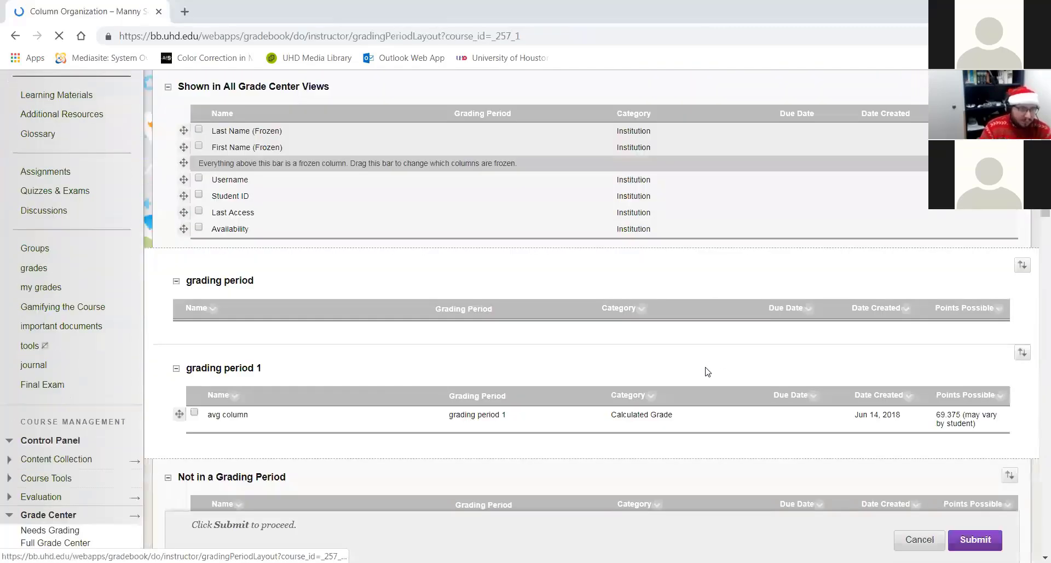
scroll(663, 448, down, 5)
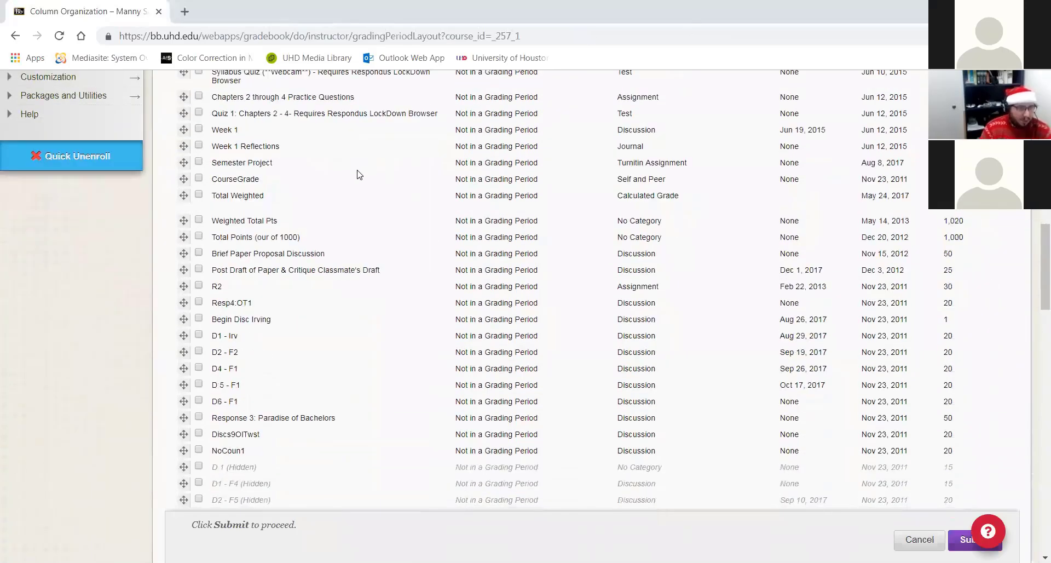
scroll(782, 454, down, 4)
scroll(780, 456, up, 3)
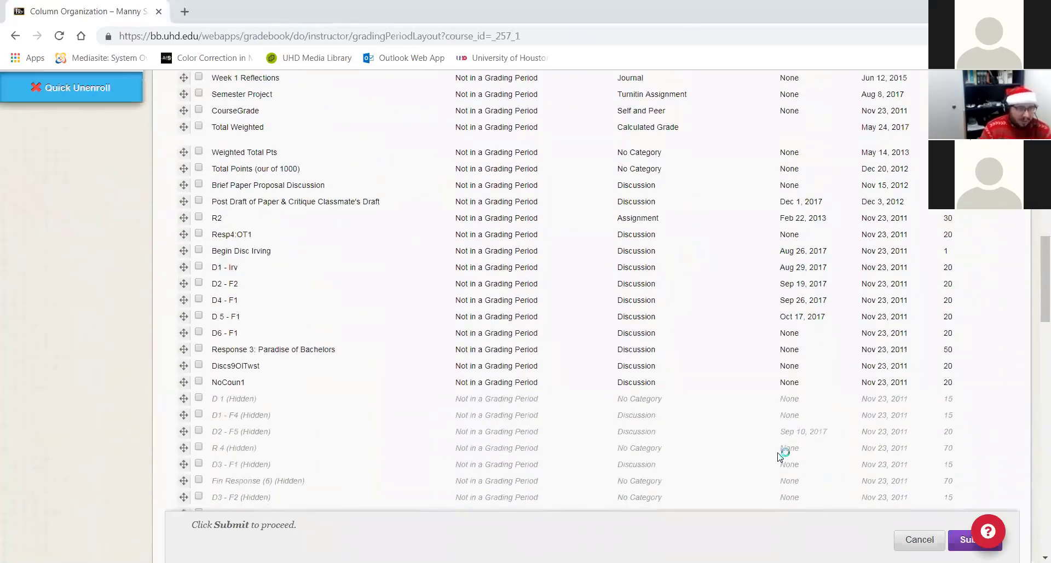
scroll(329, 376, up, 4)
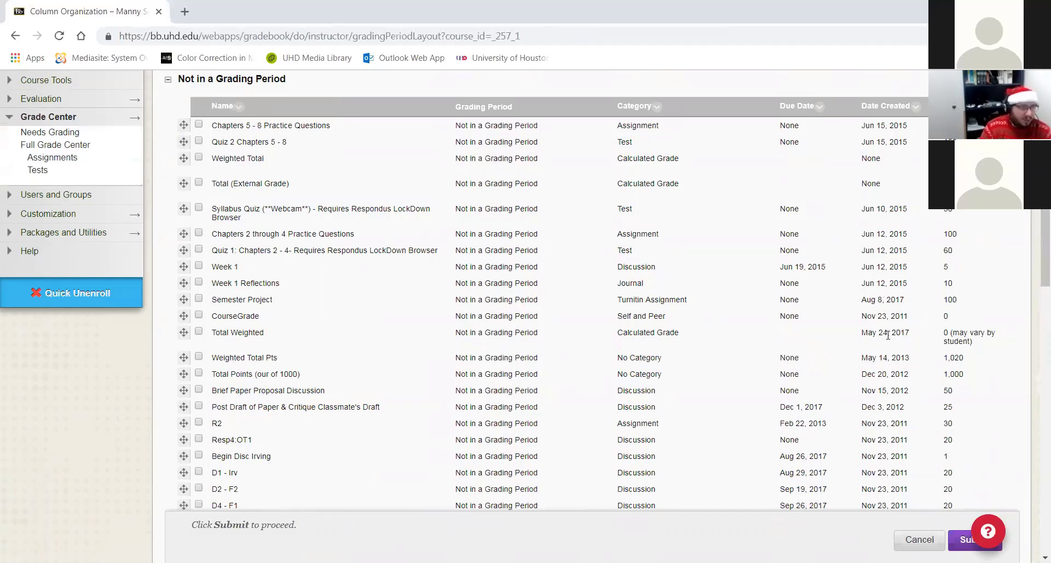
scroll(746, 365, down, 1)
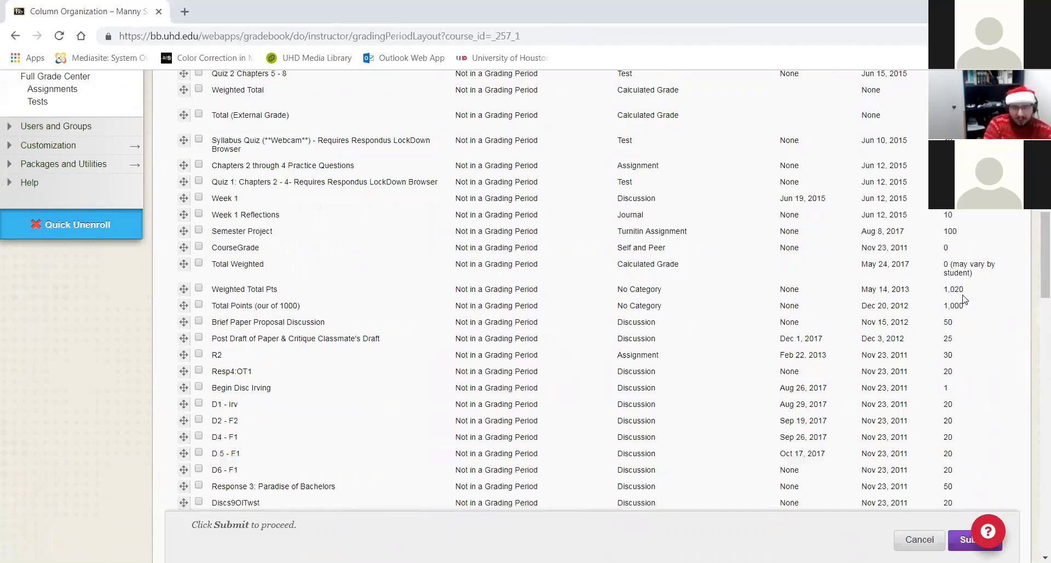
scroll(963, 300, down, 5)
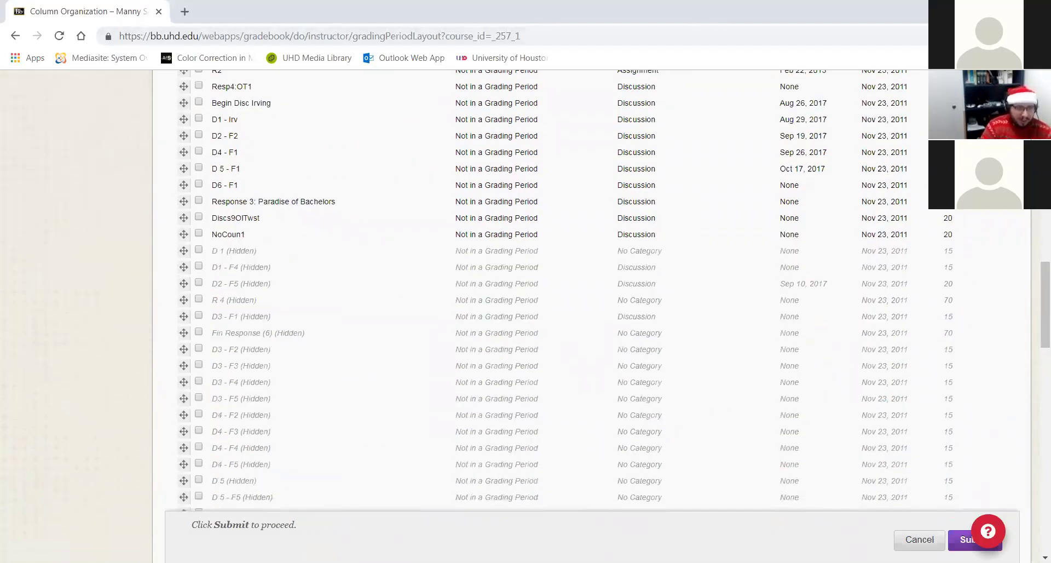
scroll(132, 404, down, 7)
scroll(913, 429, up, 9)
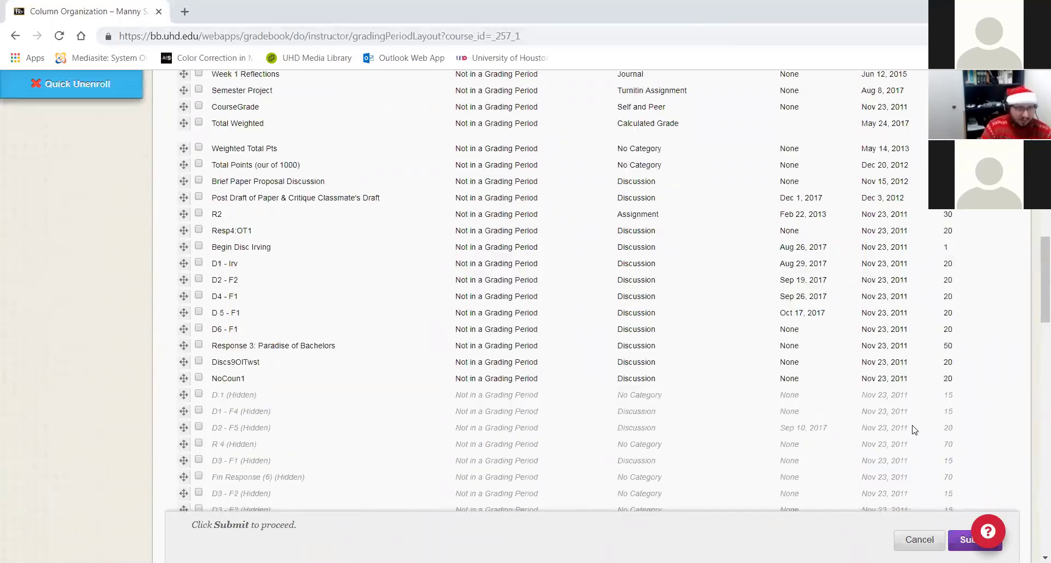
scroll(914, 430, up, 10)
scroll(901, 411, down, 5)
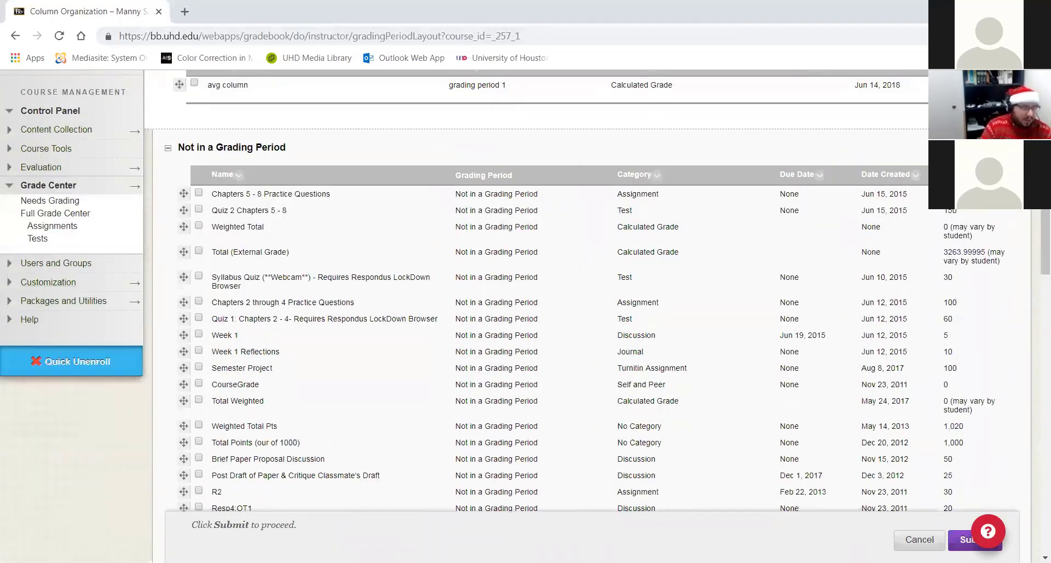
scroll(368, 322, up, 1)
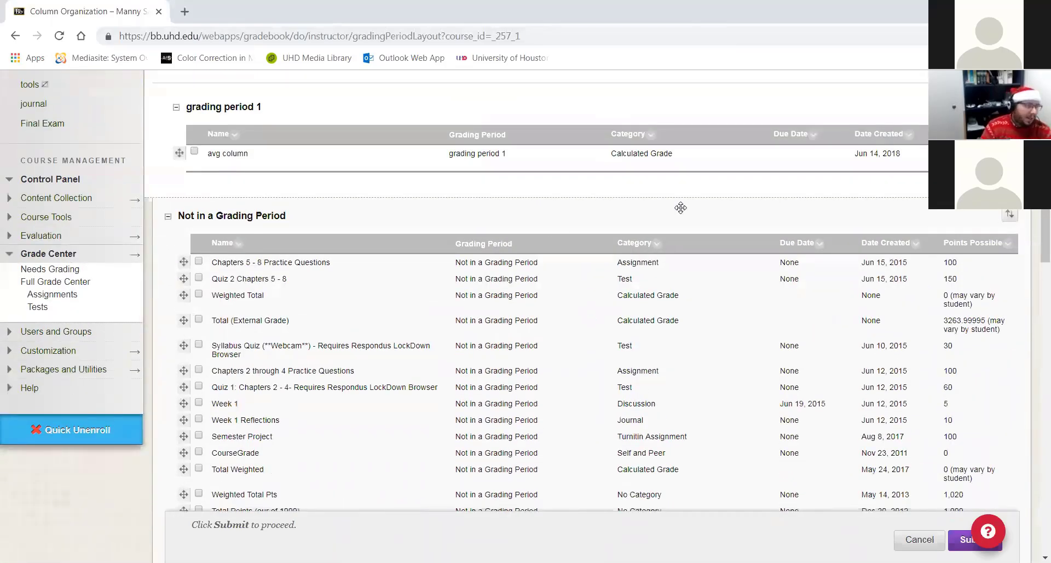
scroll(490, 497, up, 3)
scroll(490, 497, up, 7)
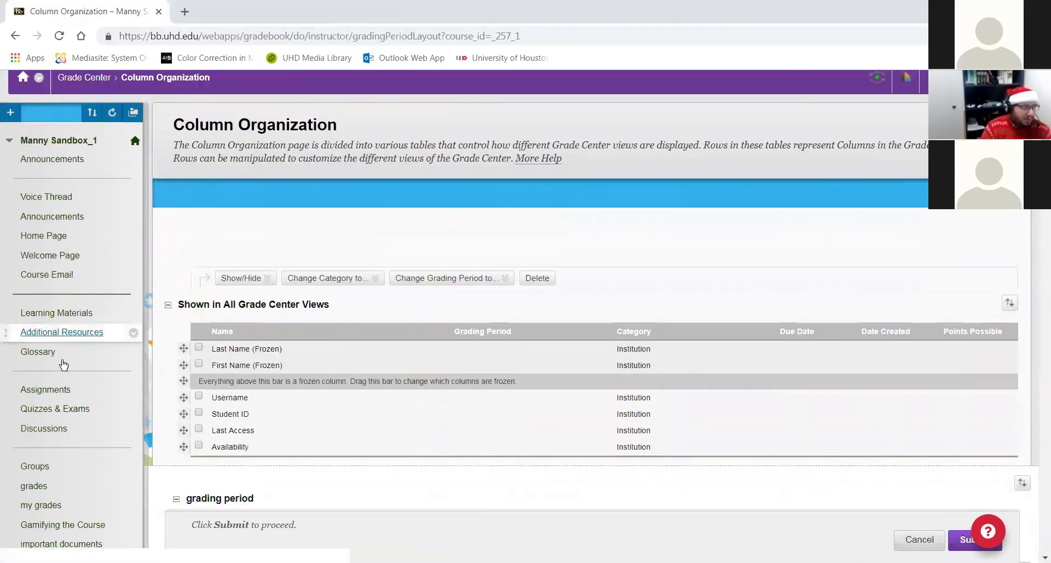
scroll(620, 366, down, 5)
scroll(620, 365, down, 9)
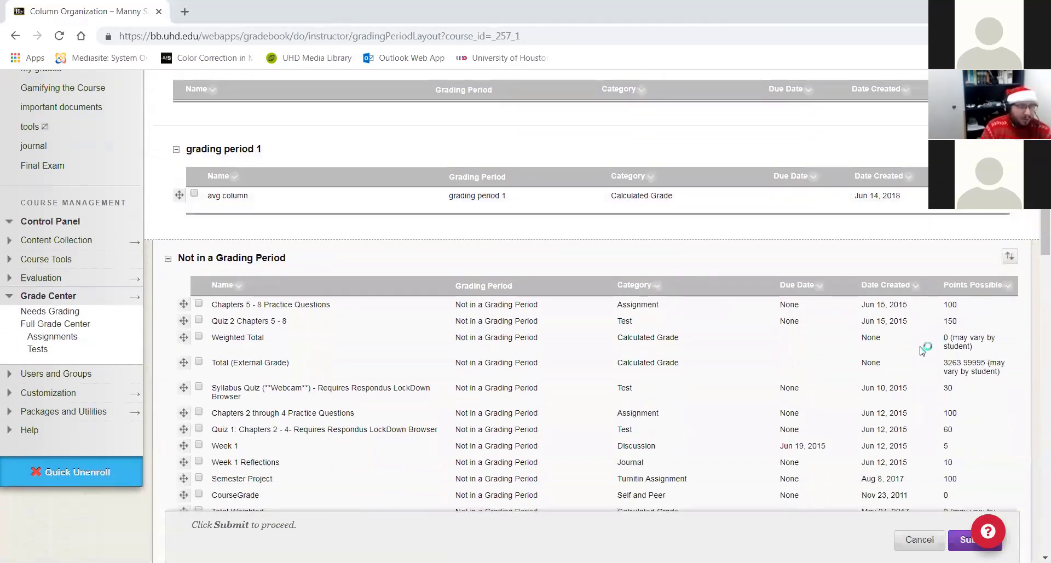
scroll(930, 230, down, 15)
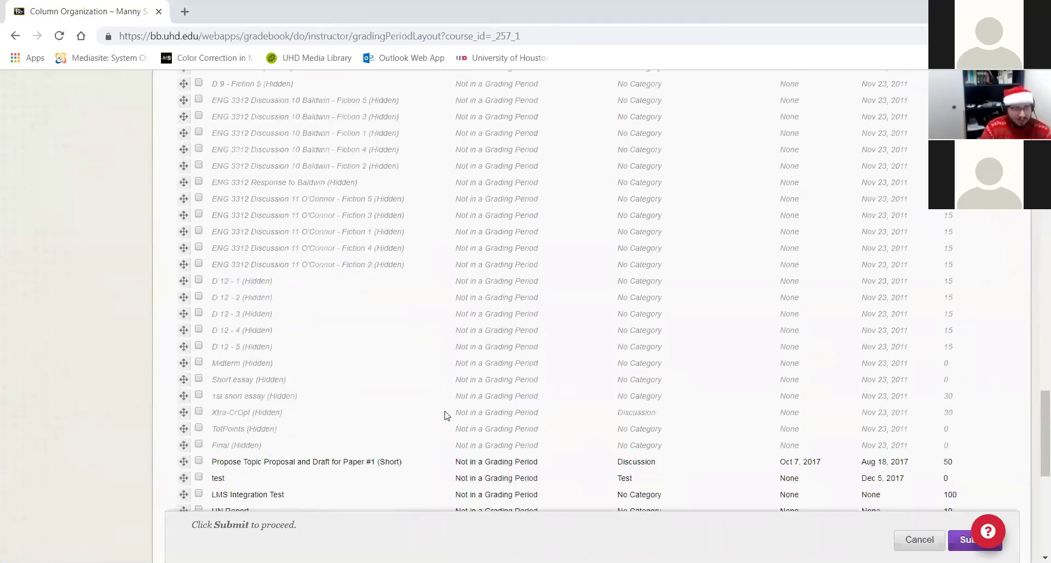
scroll(444, 403, down, 7)
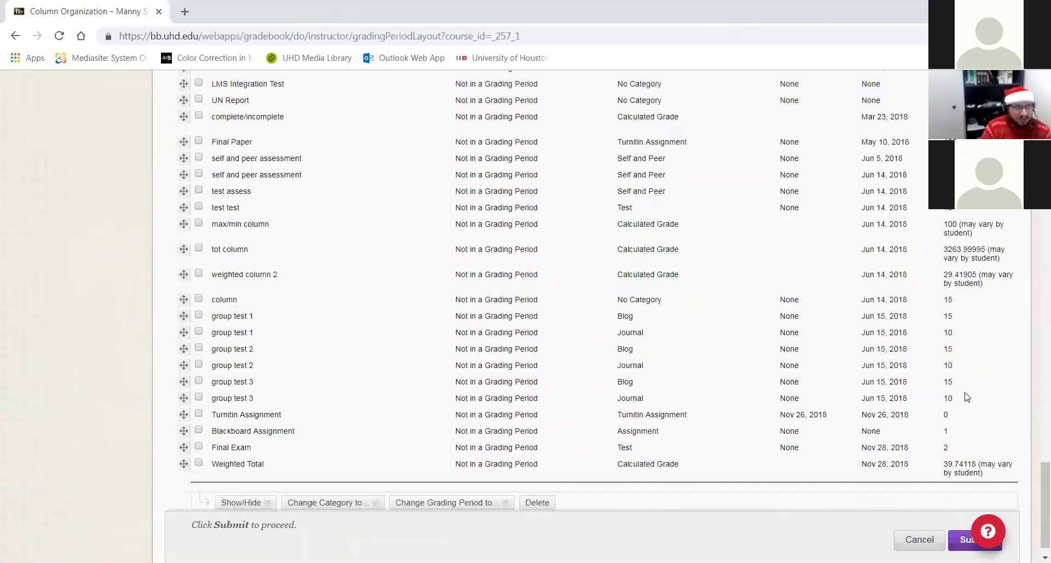
click(930, 539)
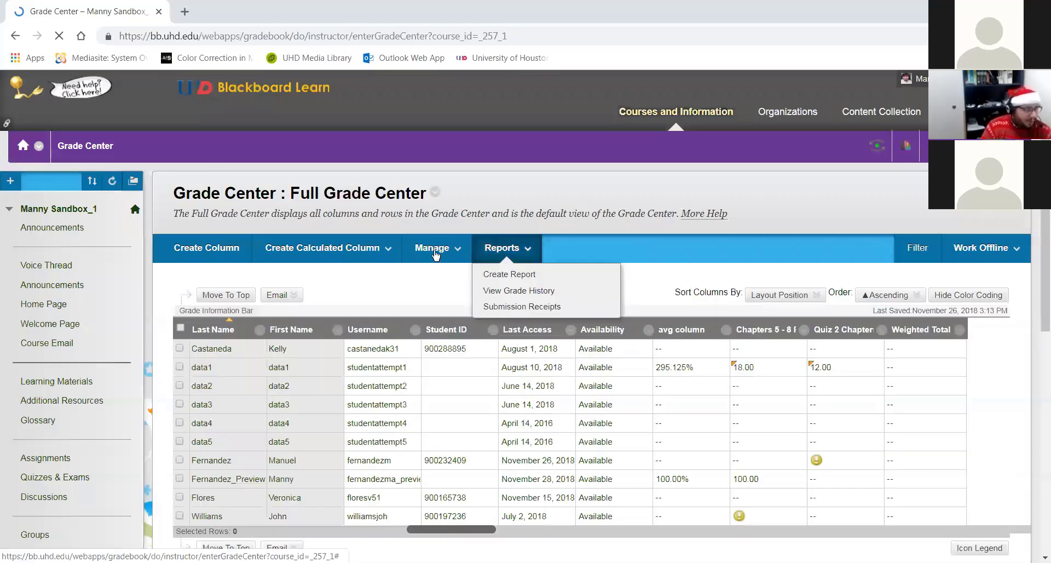
Start a new weighted calculated column and name it "Weighed Total Column"
mouse_move(372, 253)
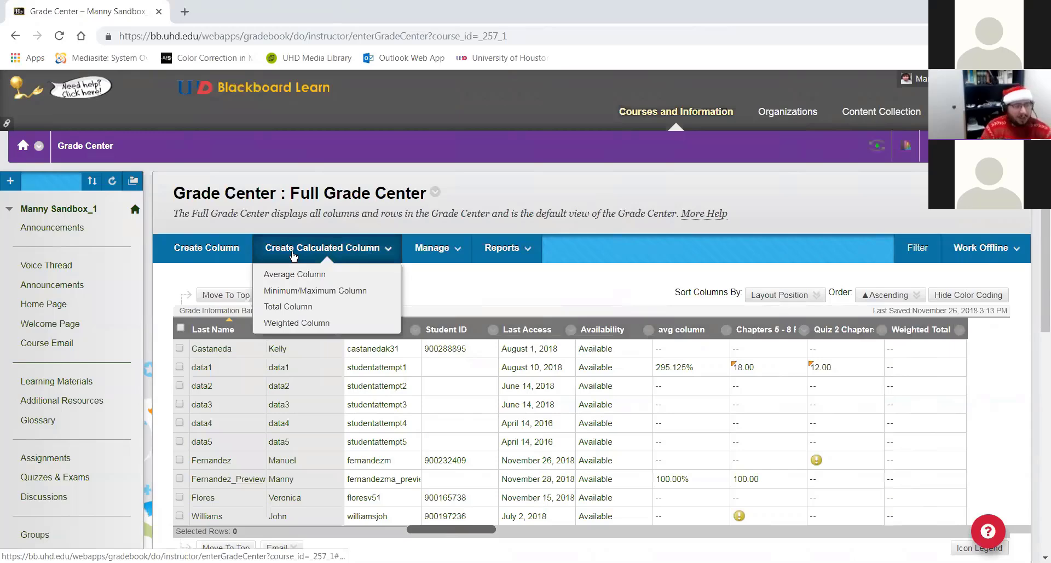
click(296, 323)
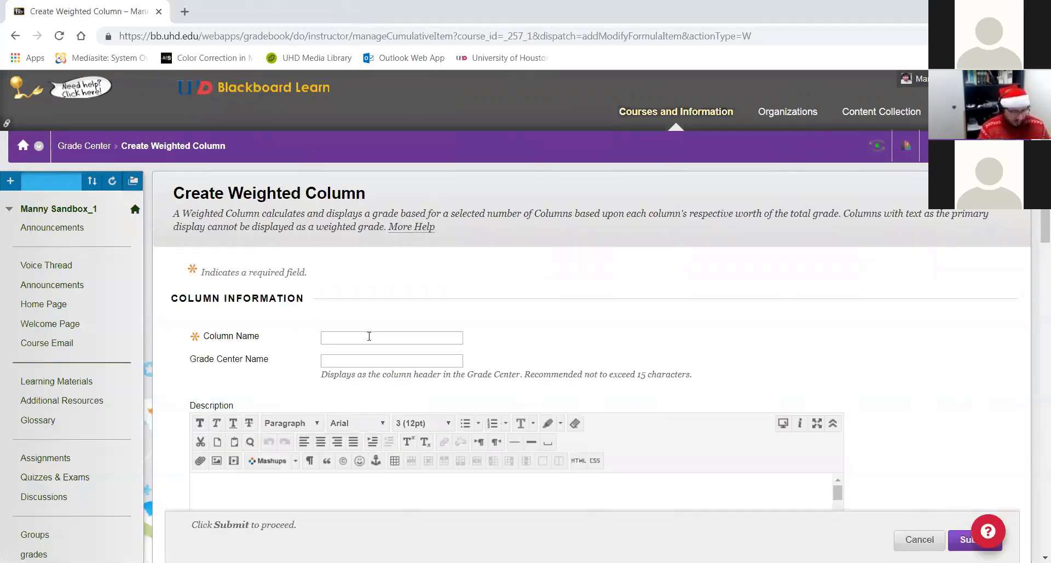
text(Weighed Total Column)
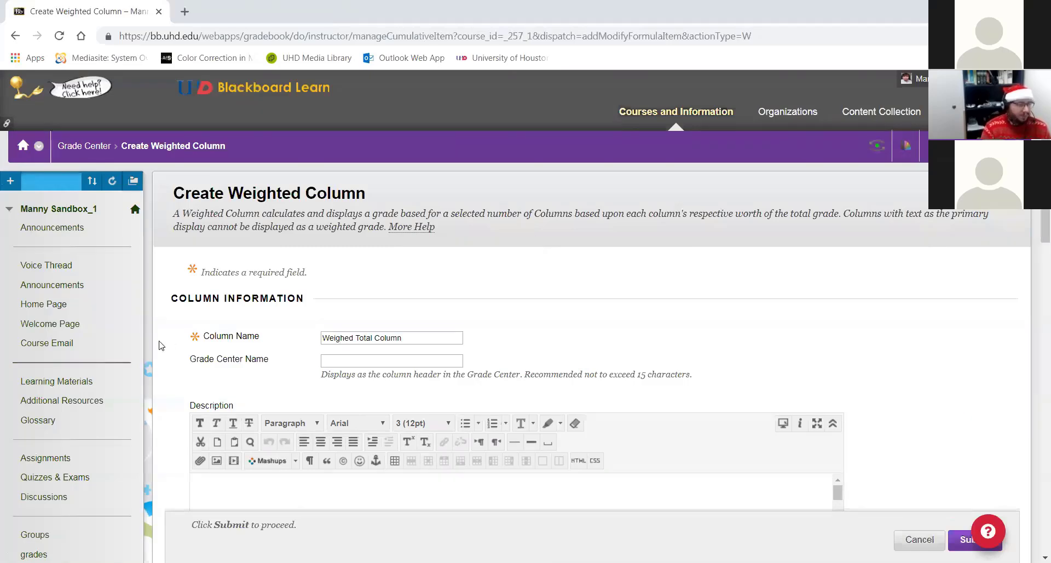
Set the weighted column's primary display to Score
scroll(375, 340, down, 3)
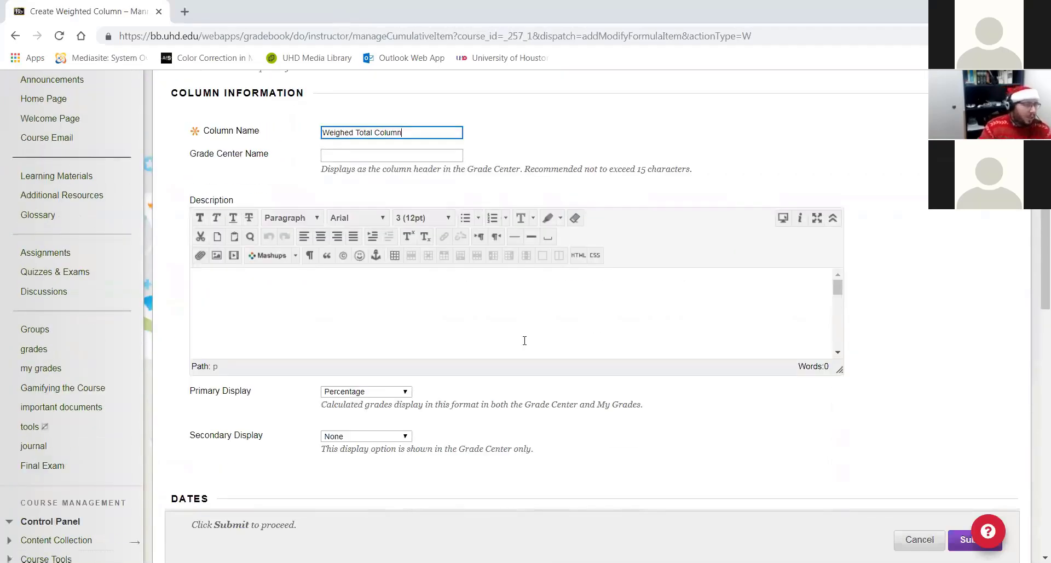
click(362, 392)
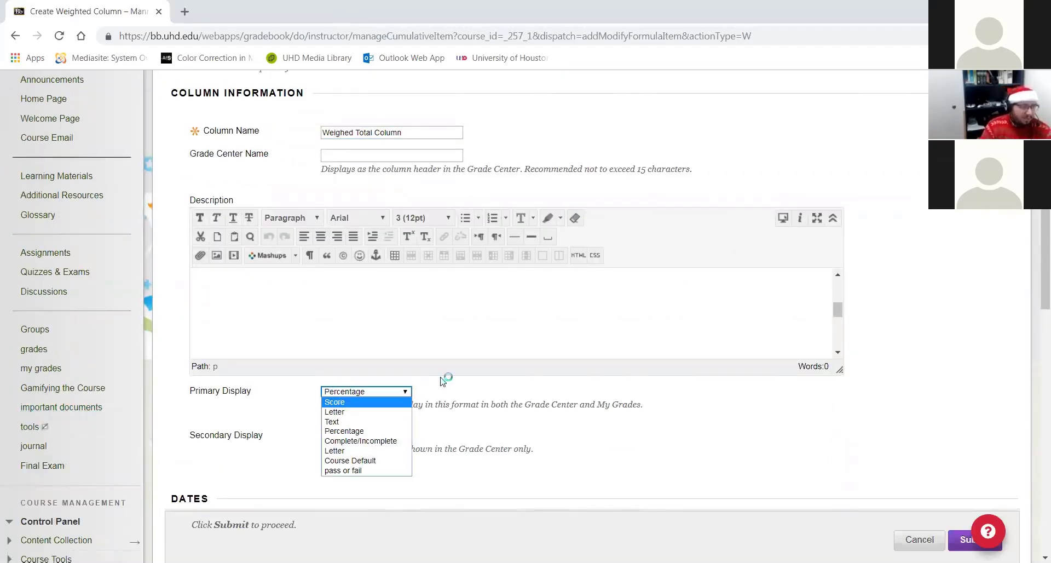
scroll(441, 368, down, 1)
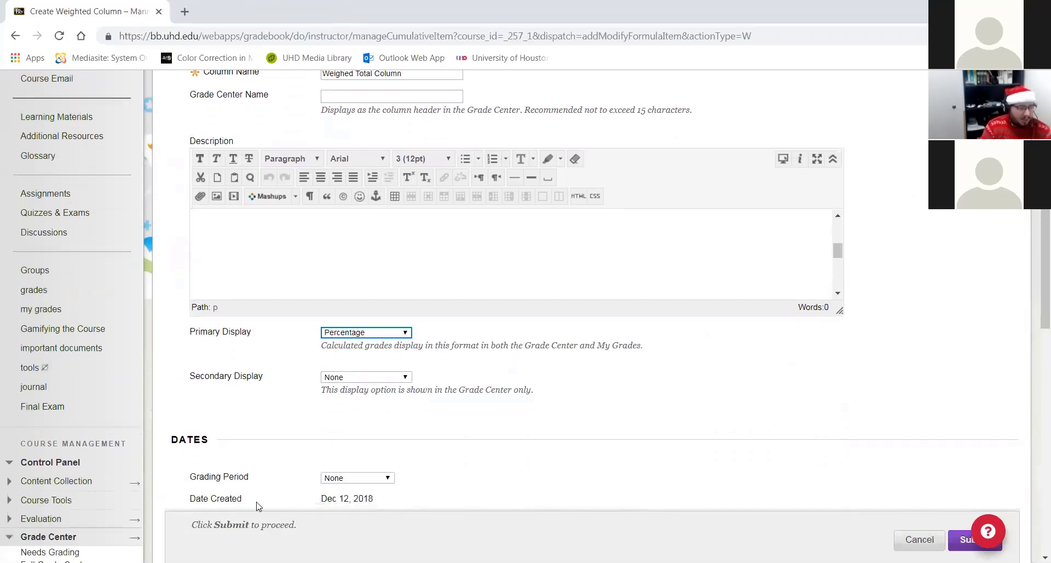
click(393, 324)
click(376, 334)
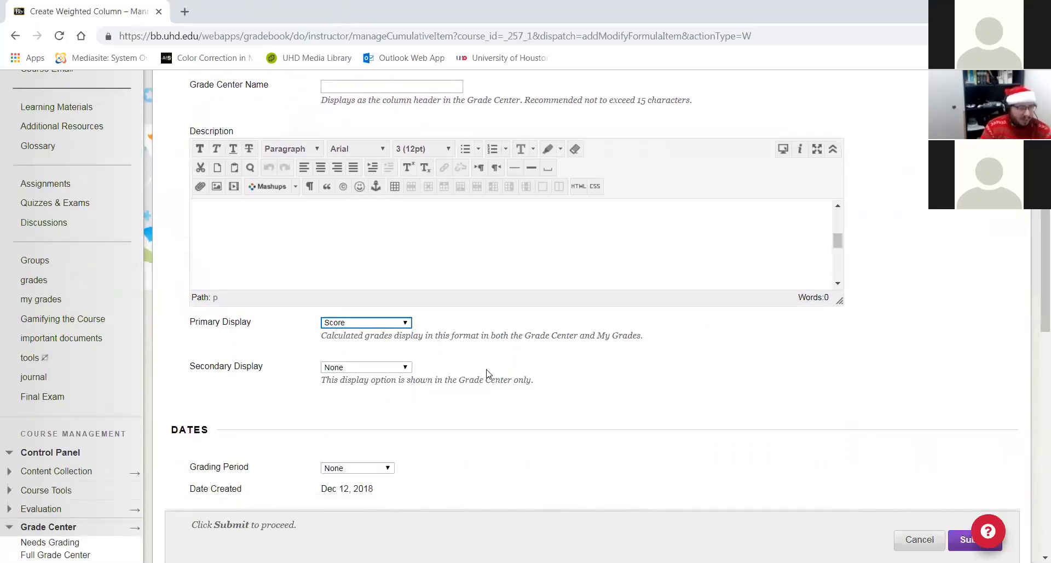
Review the columns and categories available for the weighted grade, checking which items belong to the Discussion and Test categories
scroll(485, 375, down, 5)
scroll(286, 329, down, 1)
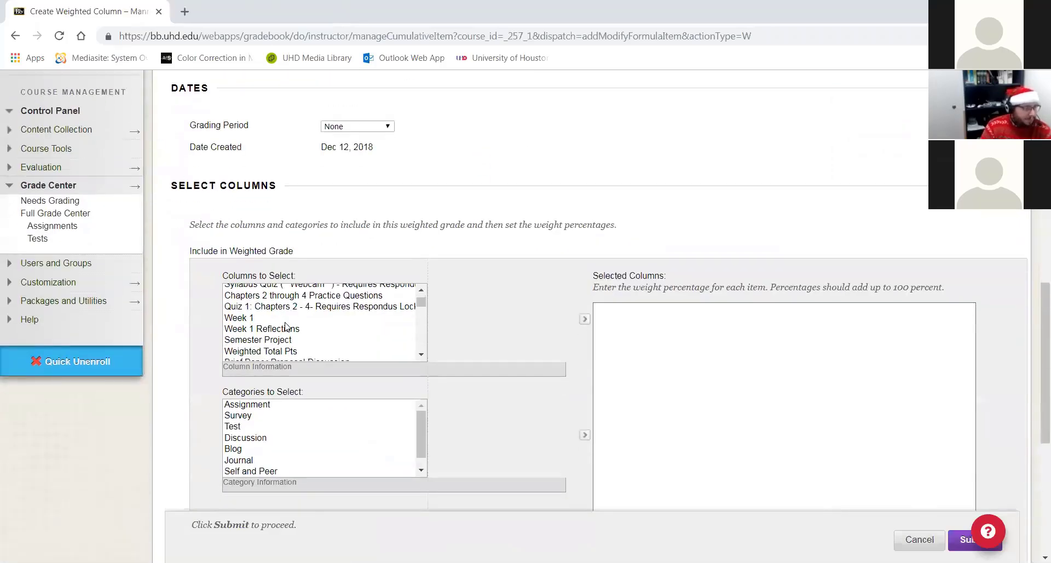
scroll(352, 352, up, 1)
scroll(367, 293, down, 3)
scroll(456, 296, up, 1)
scroll(329, 318, up, 4)
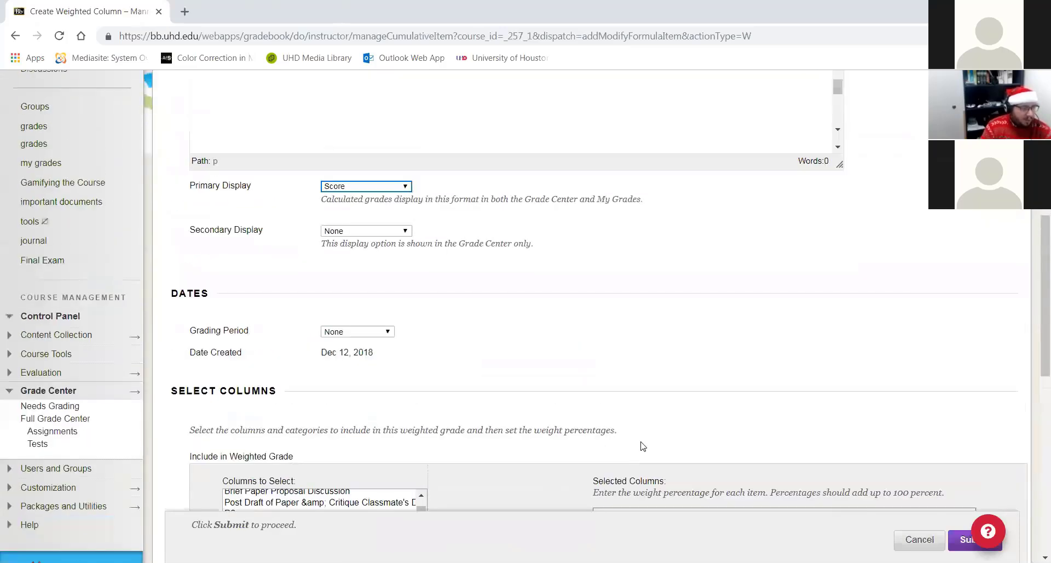
scroll(246, 241, down, 4)
scroll(245, 237, up, 2)
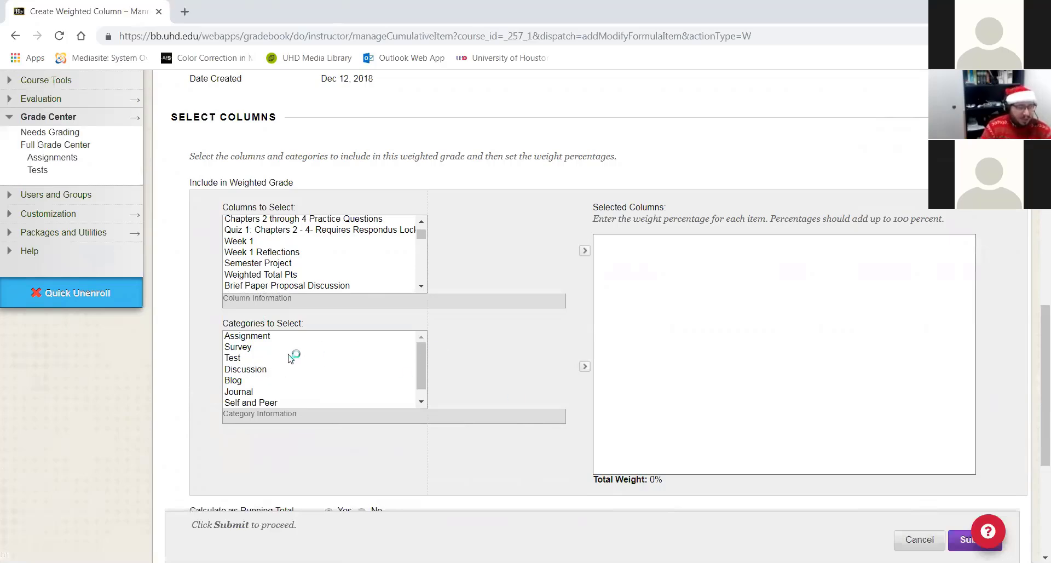
click(245, 371)
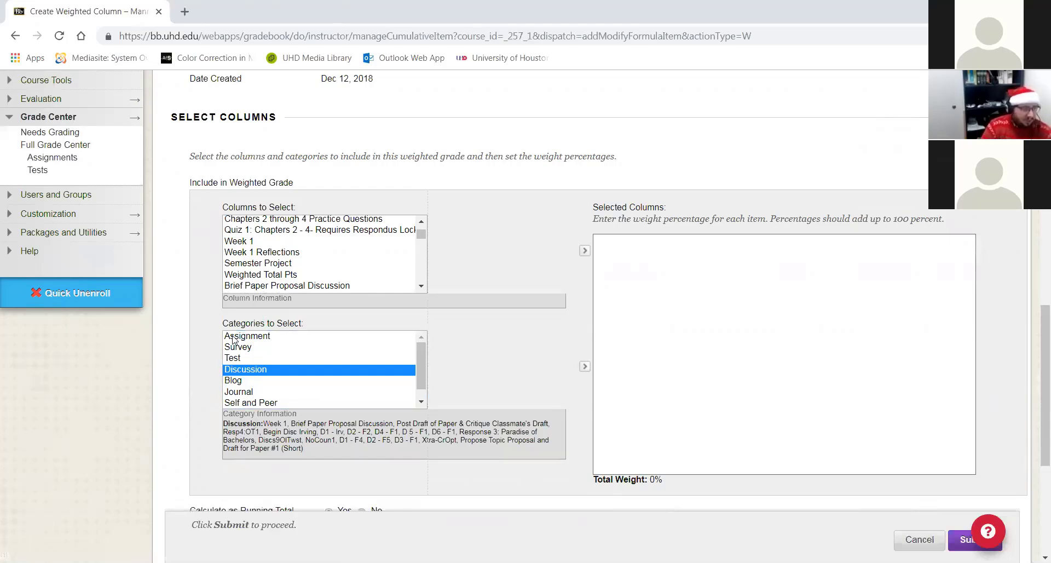
click(241, 358)
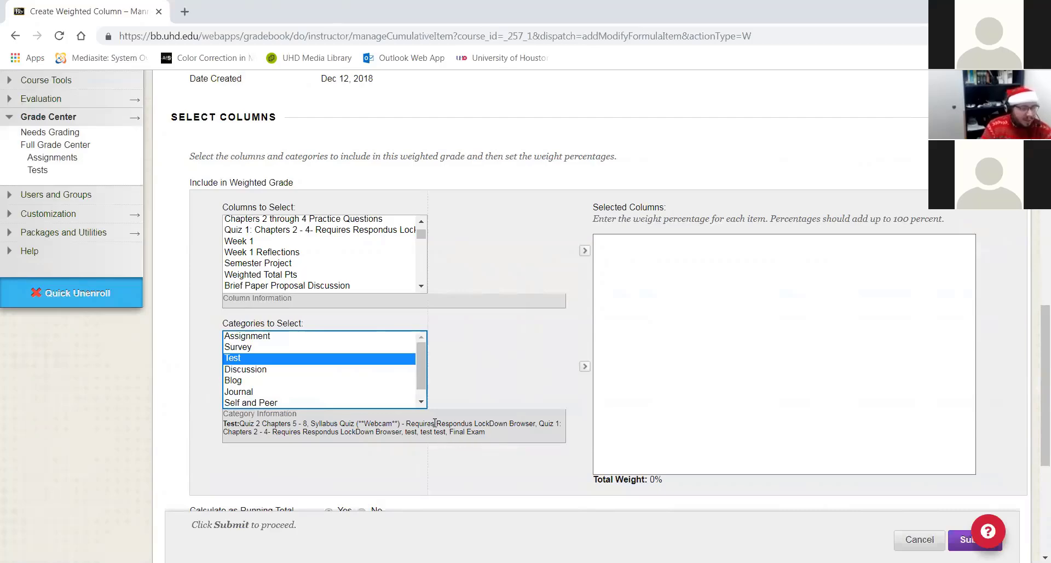
Include the Test category in the weighted grade with a weight of 25%, leaving the drop-grade counts empty
click(654, 333)
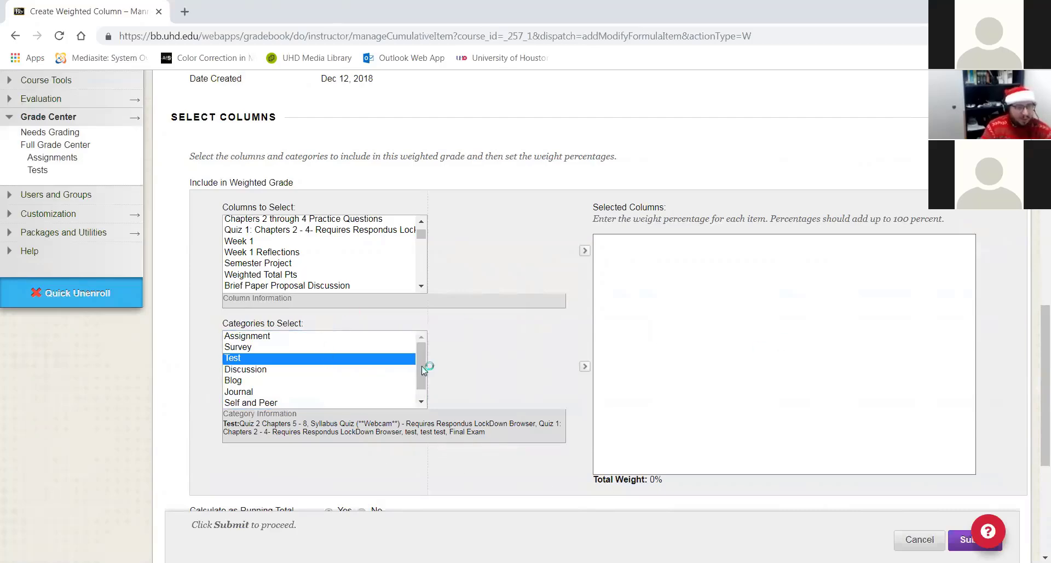
click(278, 357)
click(585, 367)
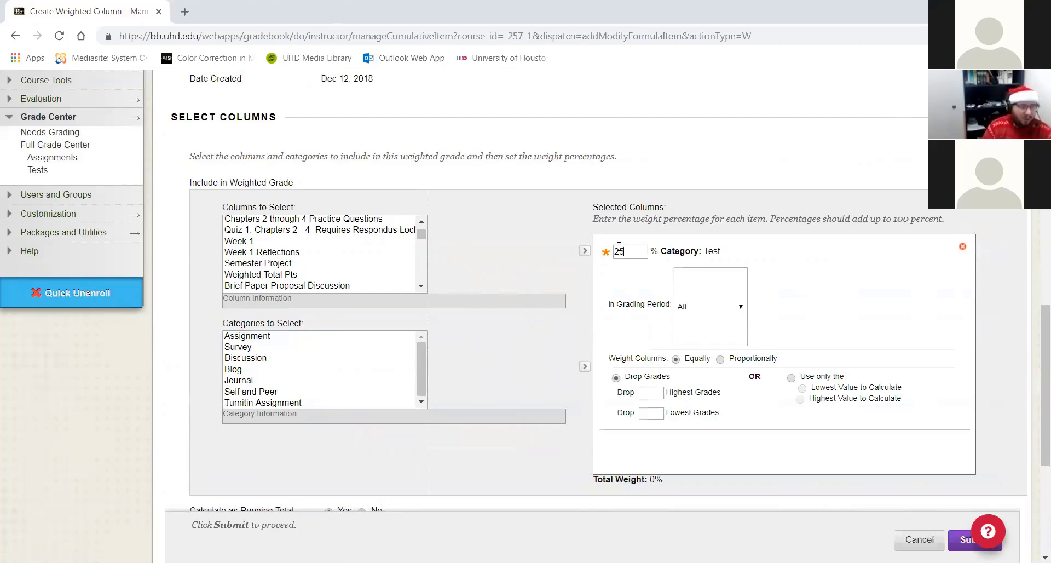
scroll(493, 295, down, 1)
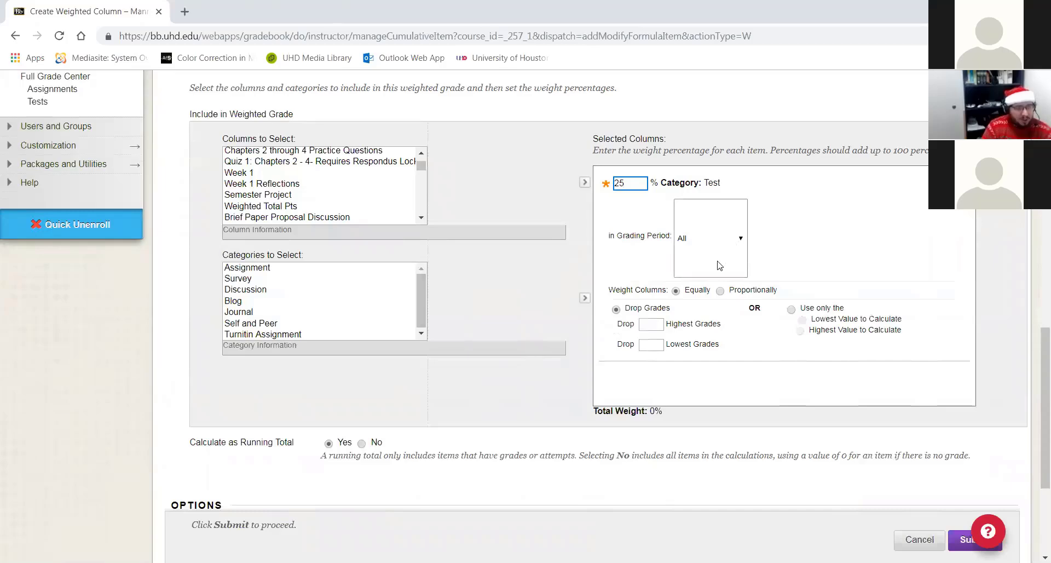
click(652, 325)
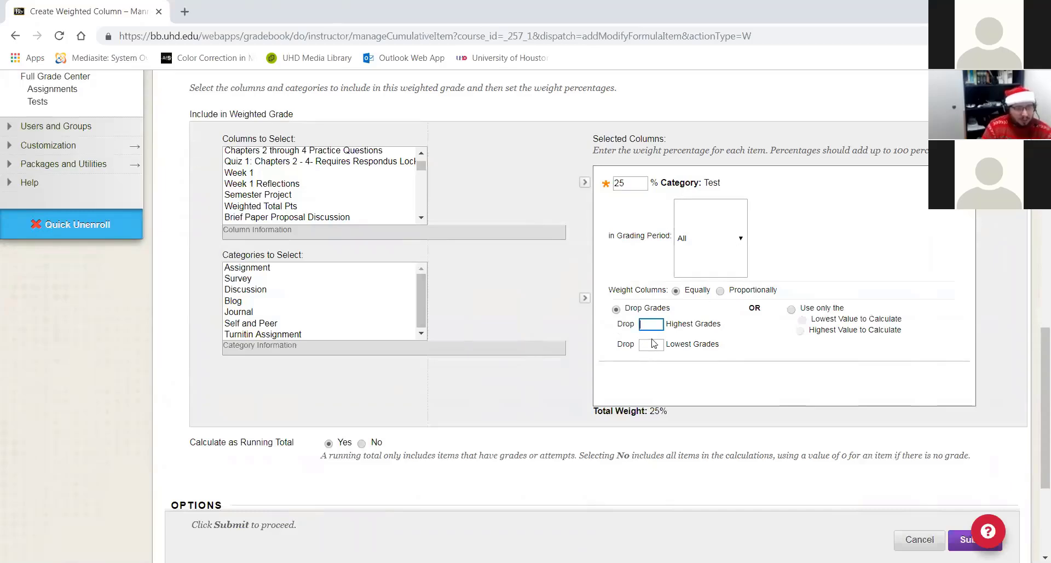
click(651, 343)
click(904, 207)
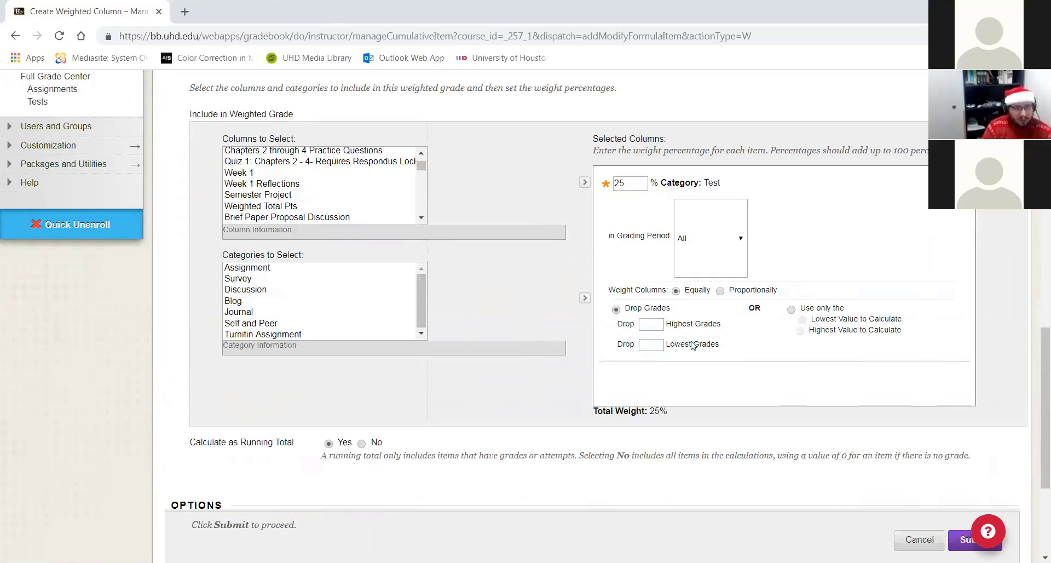
Include the Semester Project column in the weighted grade with a weight of 25%
click(236, 290)
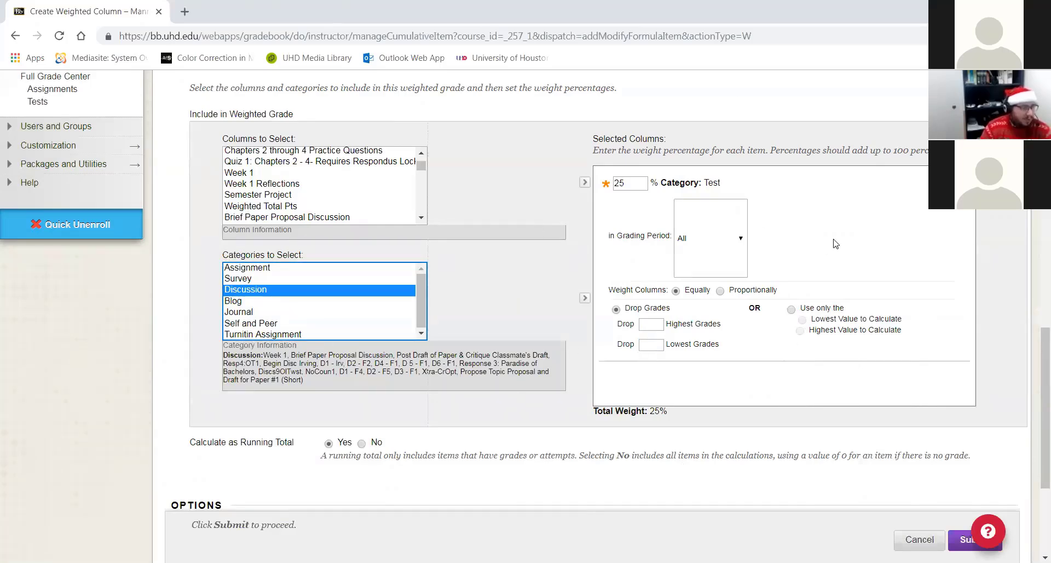
scroll(485, 309, up, 3)
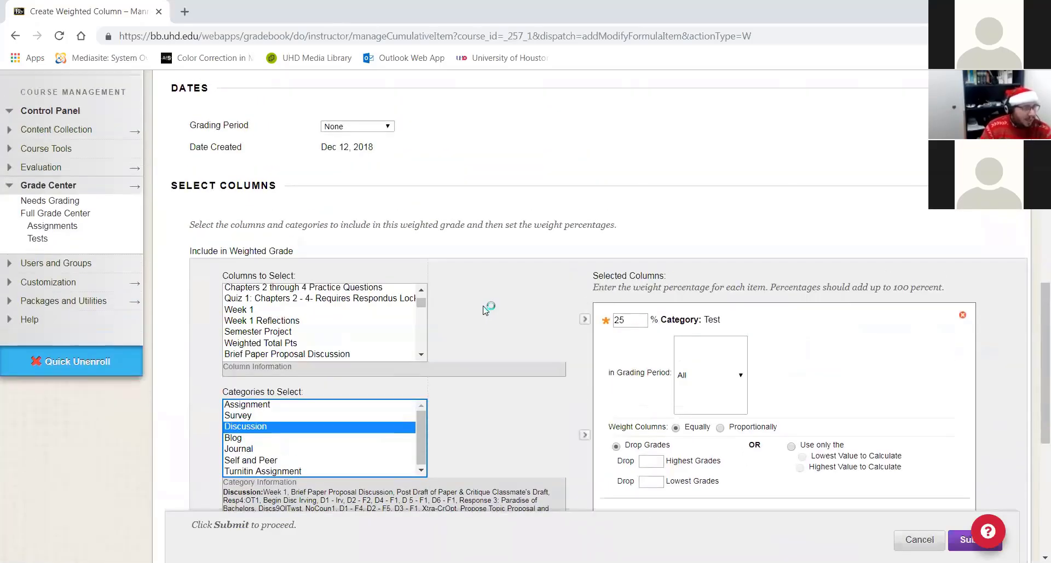
click(257, 324)
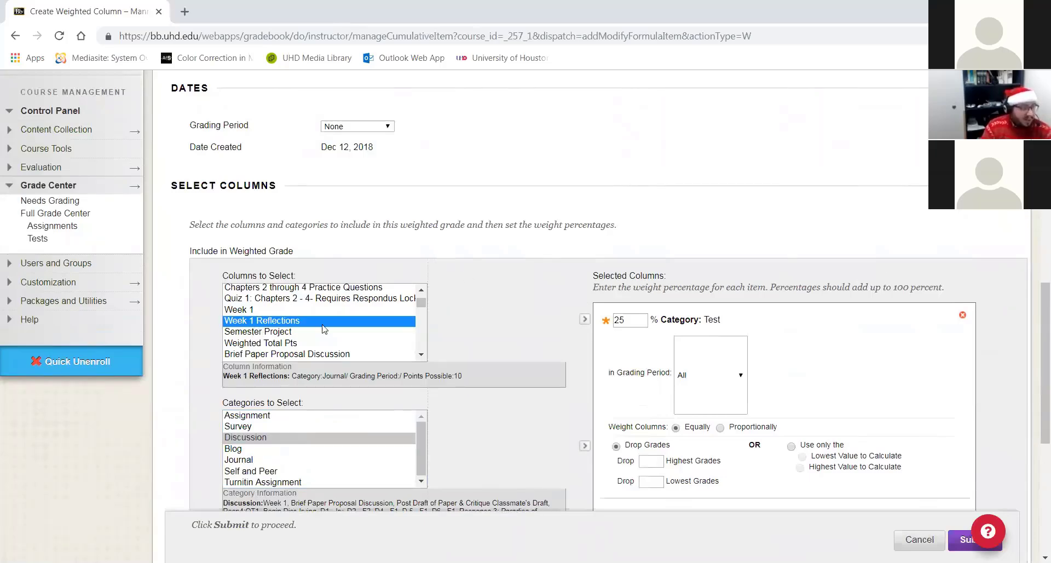
click(273, 331)
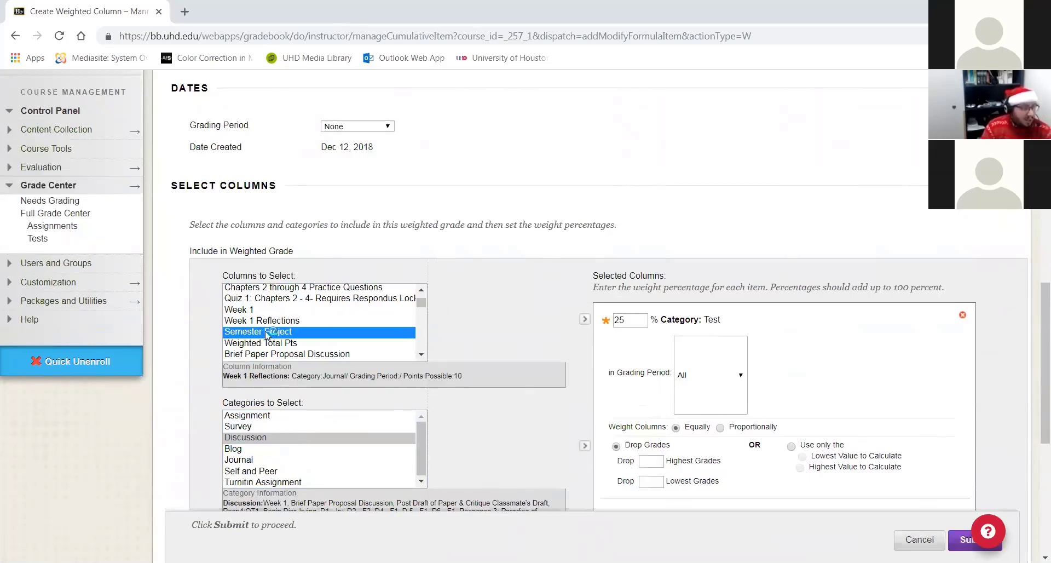
click(584, 319)
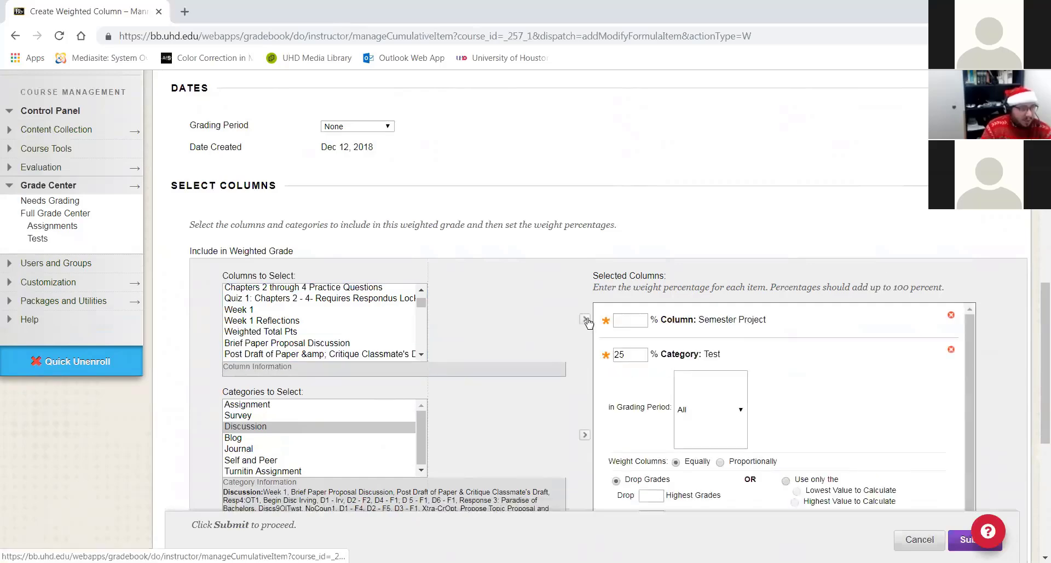
click(635, 318)
text(25)
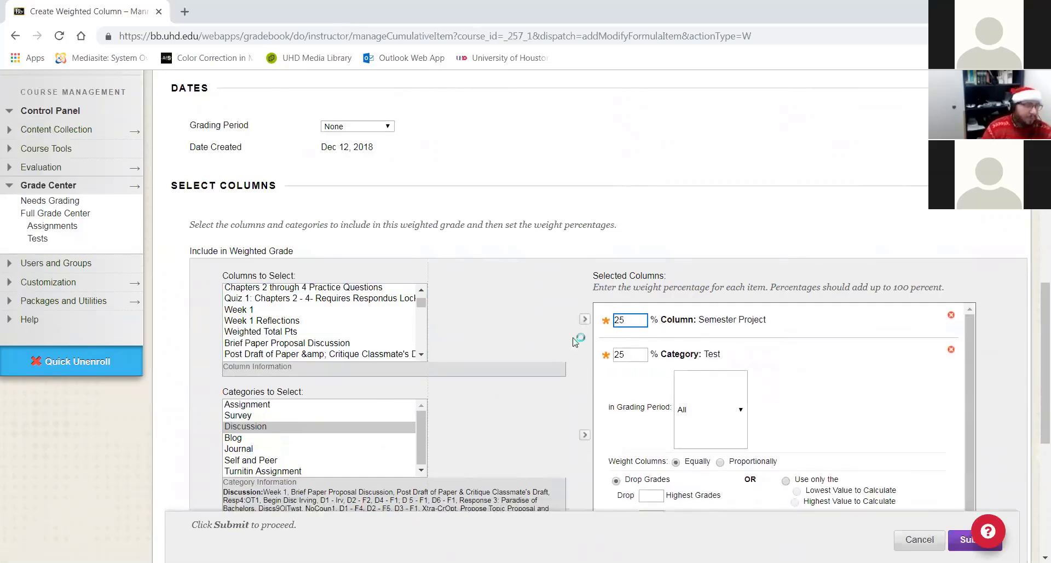
Include the Brief Paper Proposal Discussion column in the weighted grade with a weight of 10%
scroll(274, 345, down, 3)
scroll(300, 346, up, 3)
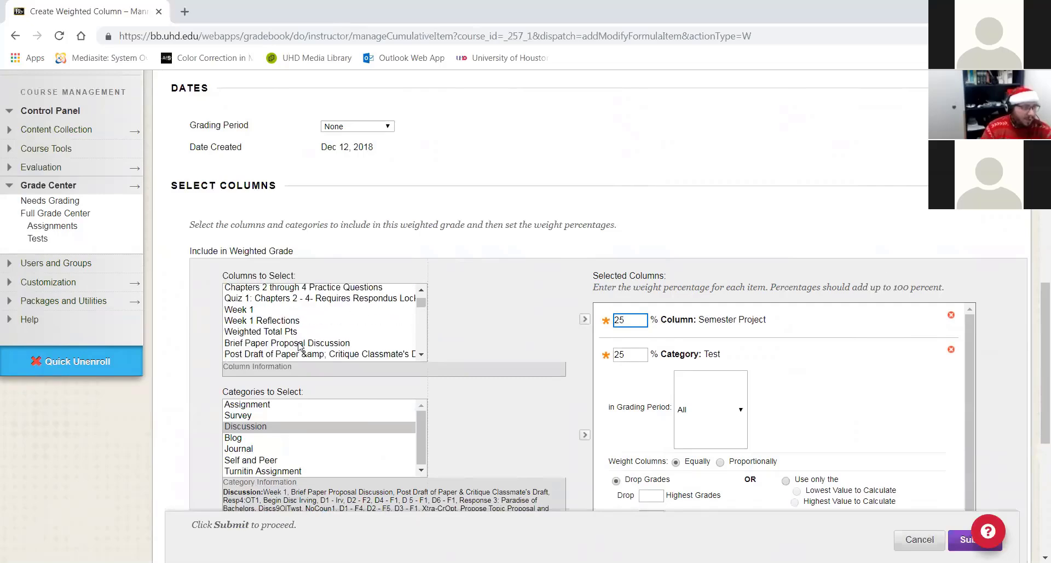
click(300, 342)
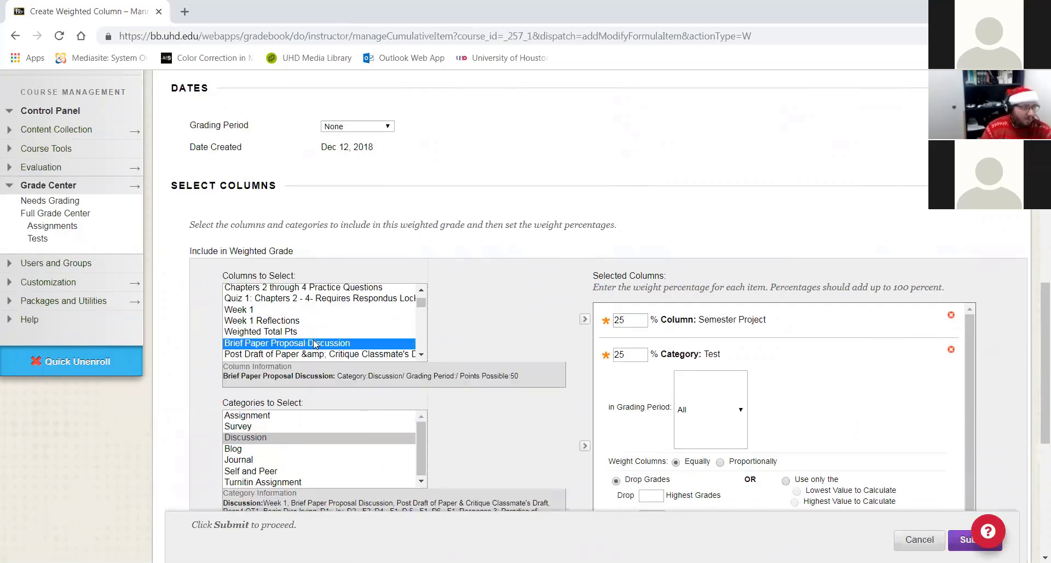
click(584, 319)
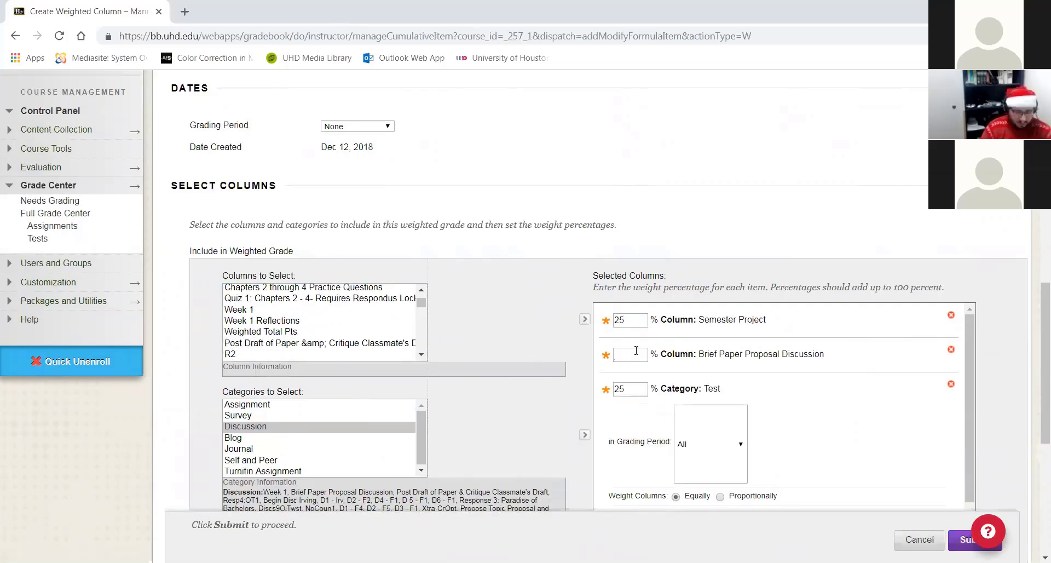
text(10)
Check the total weight of the selected columns and the running total and visibility options
scroll(636, 350, down, 5)
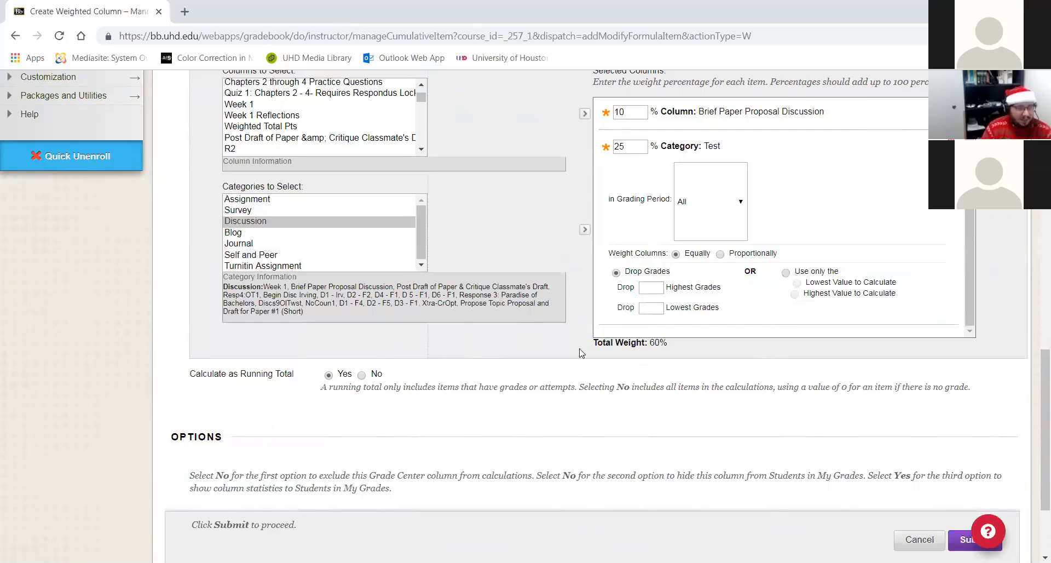
scroll(454, 358, up, 1)
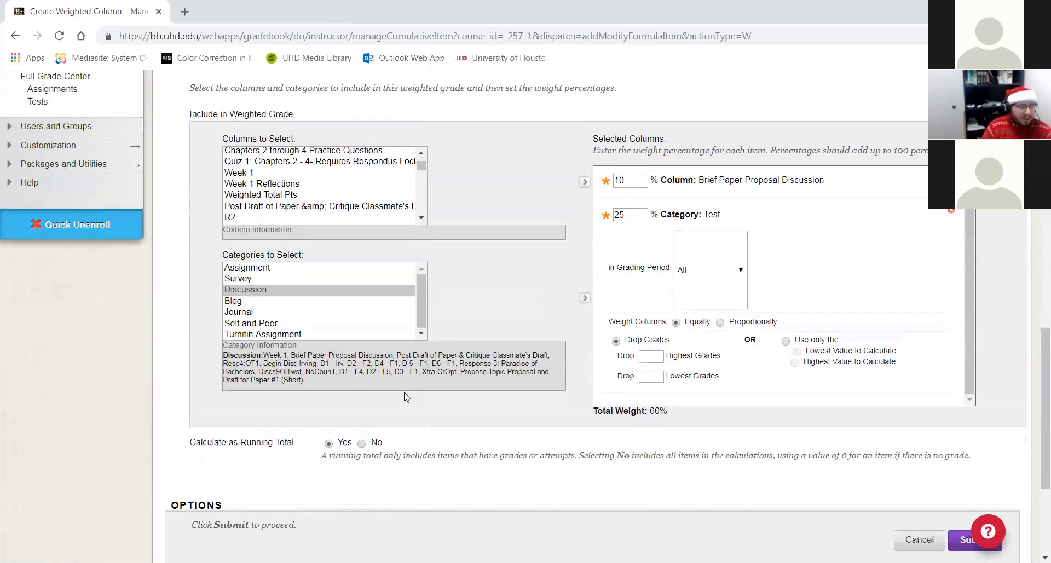
scroll(532, 396, up, 1)
scroll(535, 396, down, 2)
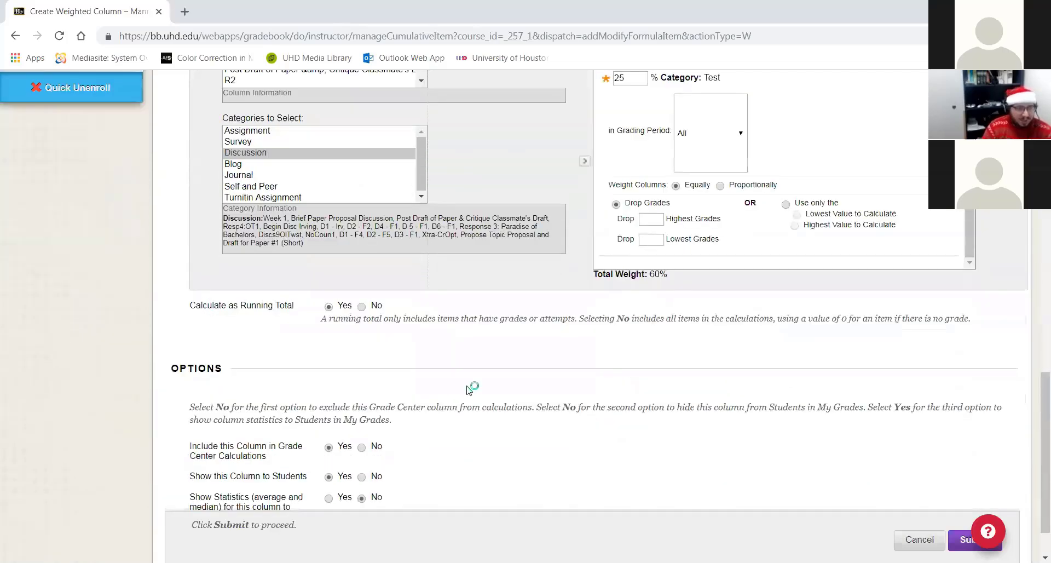
scroll(335, 413, up, 2)
scroll(689, 407, down, 2)
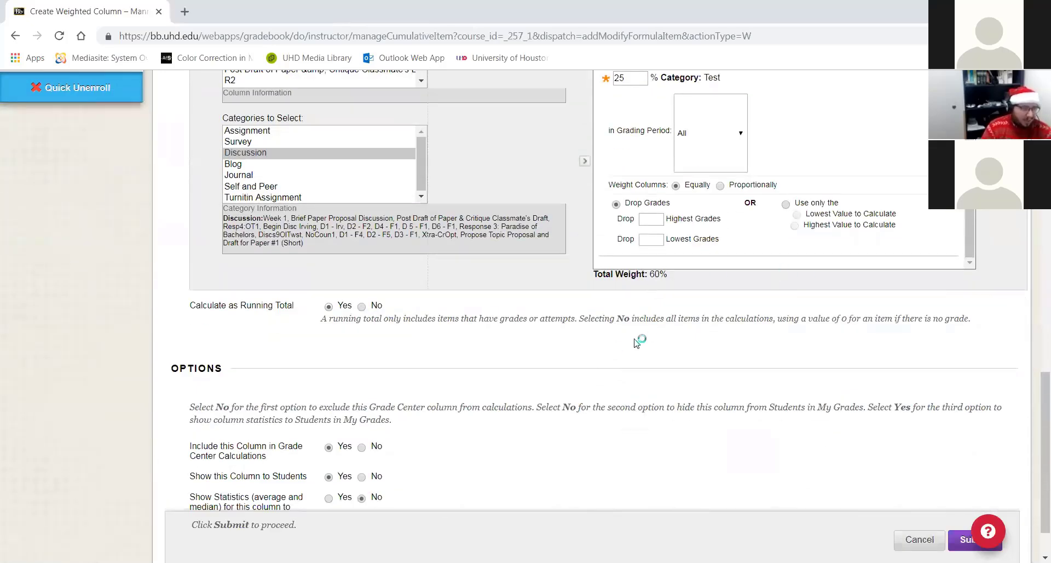
scroll(547, 356, up, 3)
Find the Short essay column among the available columns and include it in the weighted grade
click(262, 252)
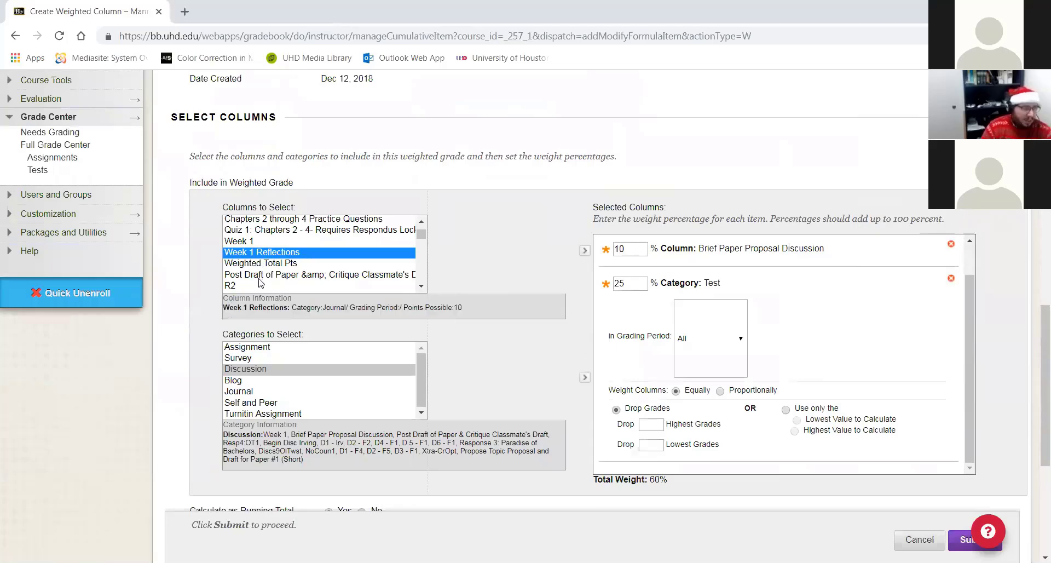
scroll(318, 219, down, 3)
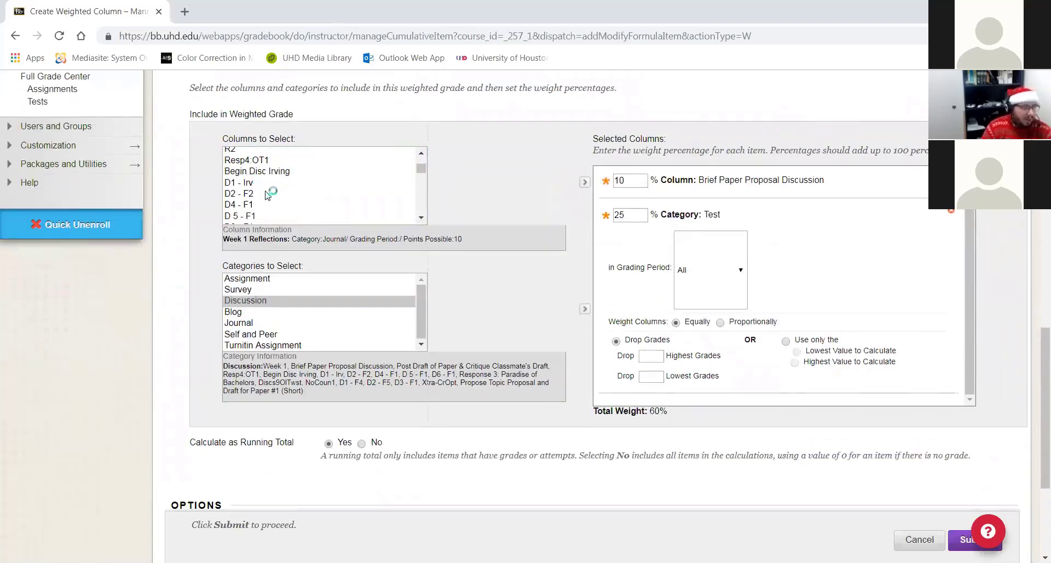
scroll(267, 194, up, 2)
scroll(271, 211, up, 2)
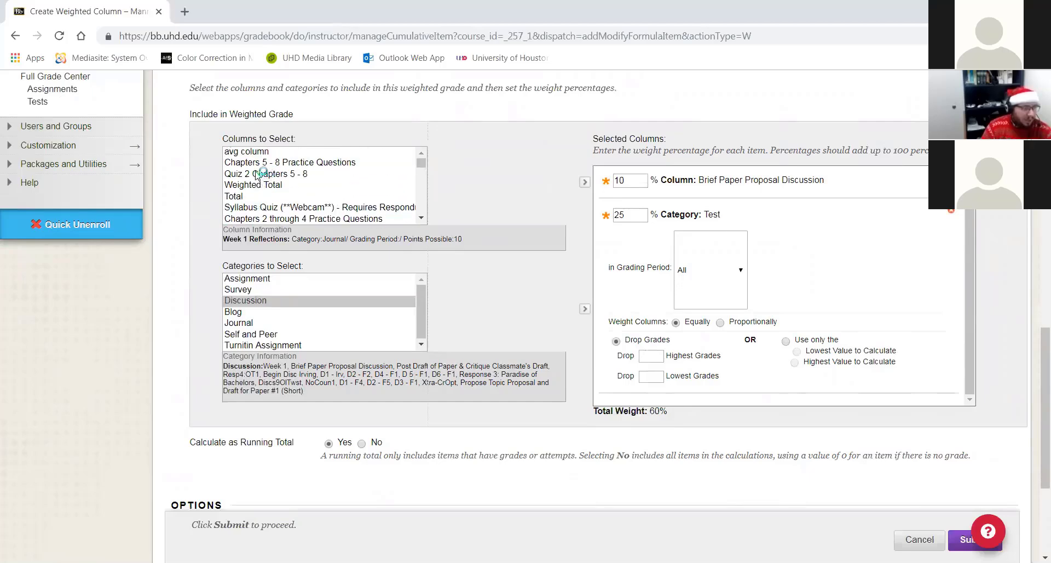
scroll(268, 176, up, 2)
scroll(287, 262, down, 4)
scroll(286, 260, down, 6)
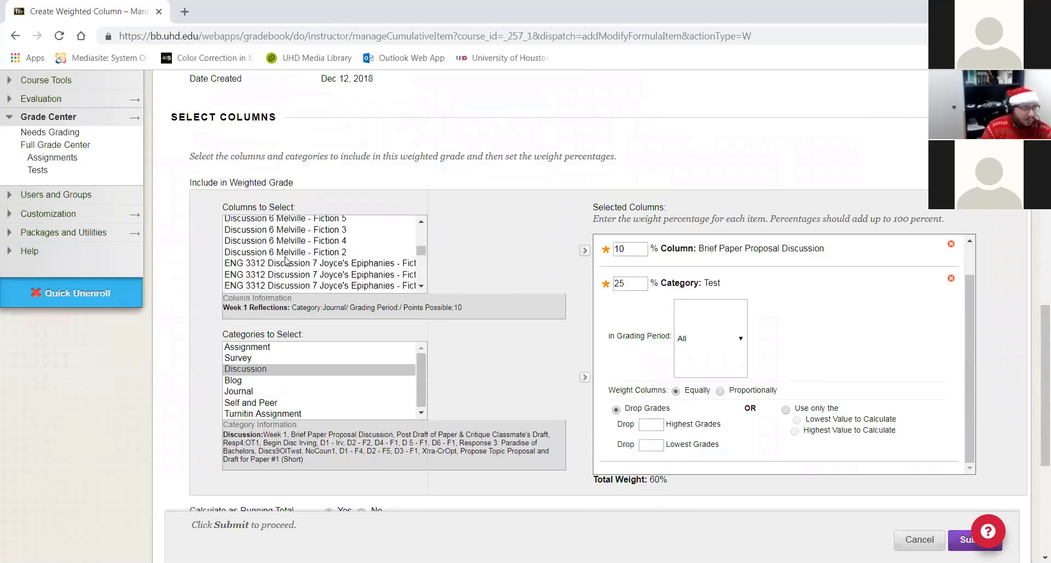
scroll(288, 257, down, 3)
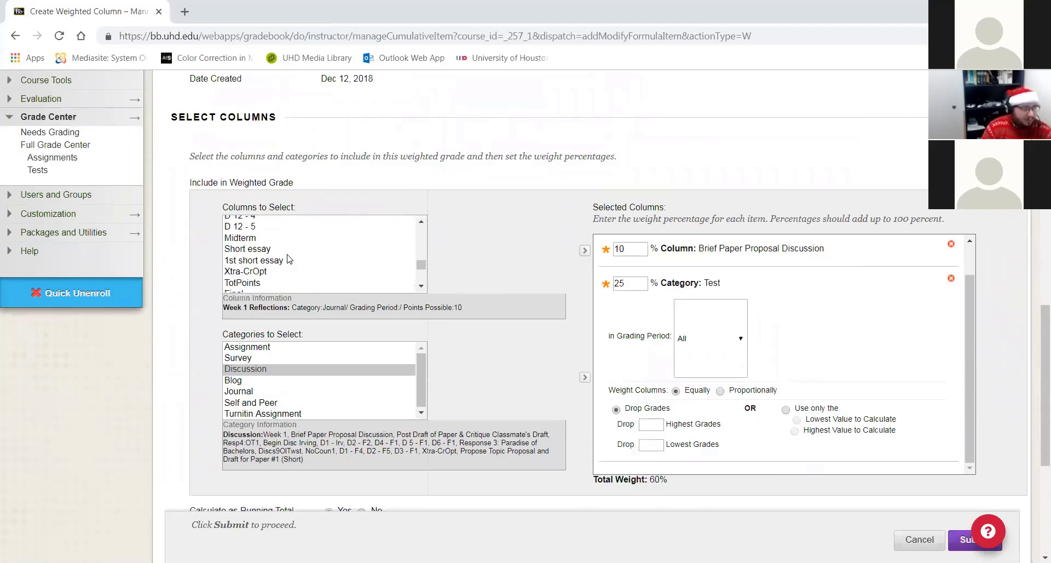
click(251, 262)
click(241, 249)
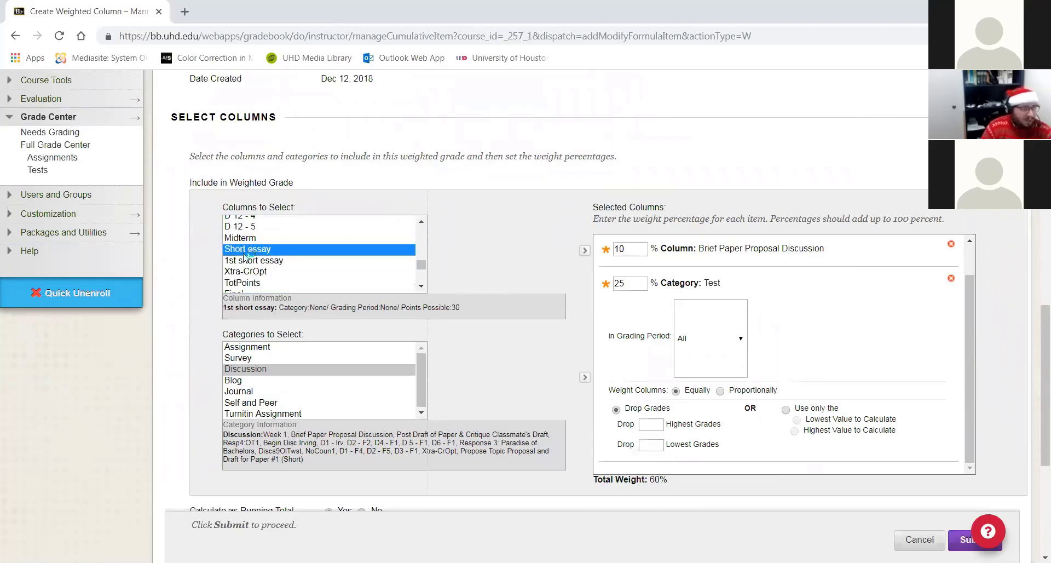
click(585, 251)
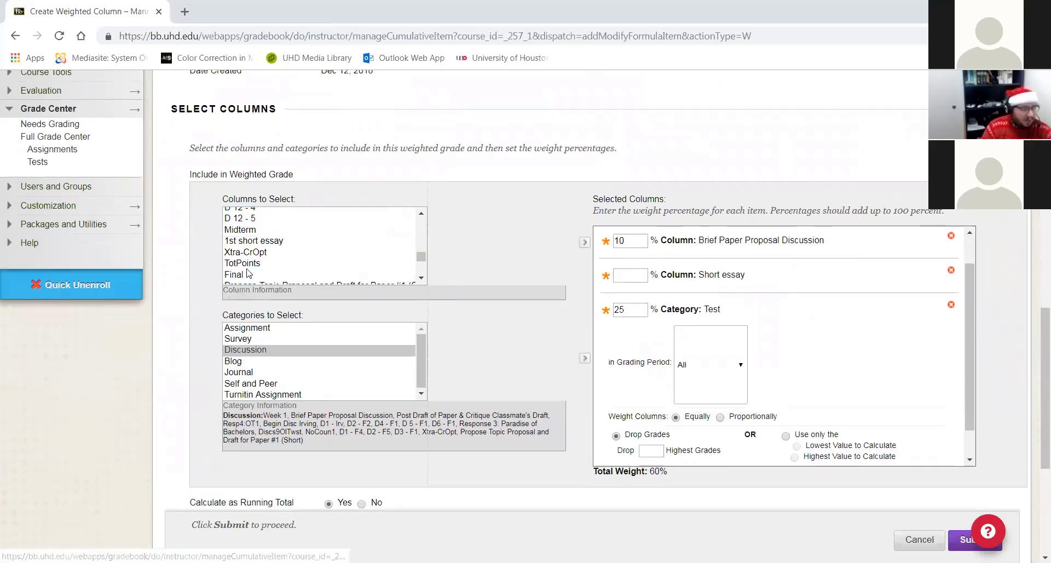
Include the UN Report column as well, and weight the Short essay and UN Report columns at 20% each
scroll(296, 217, down, 1)
scroll(296, 217, down, 2)
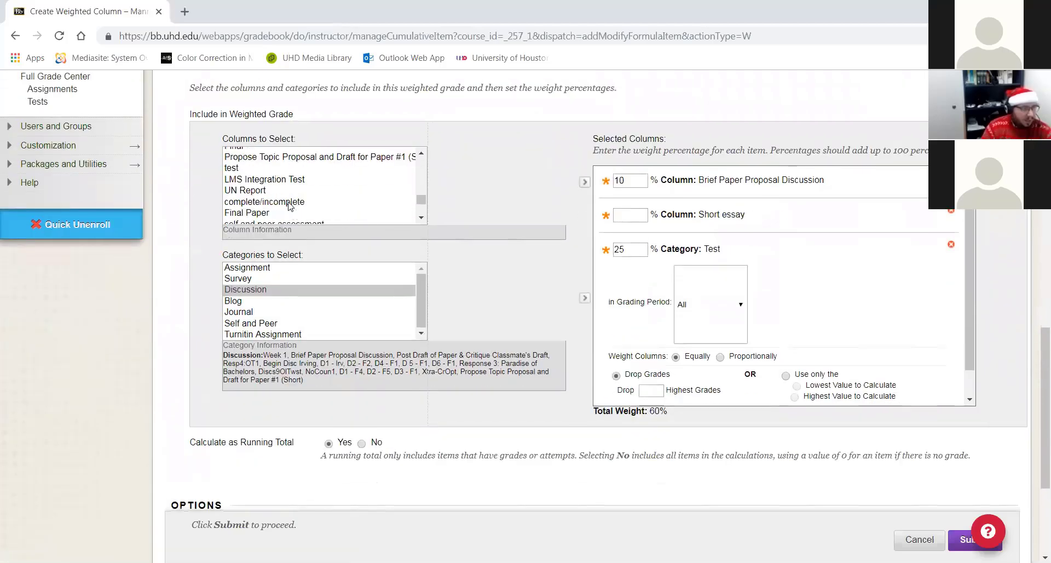
click(252, 191)
click(585, 181)
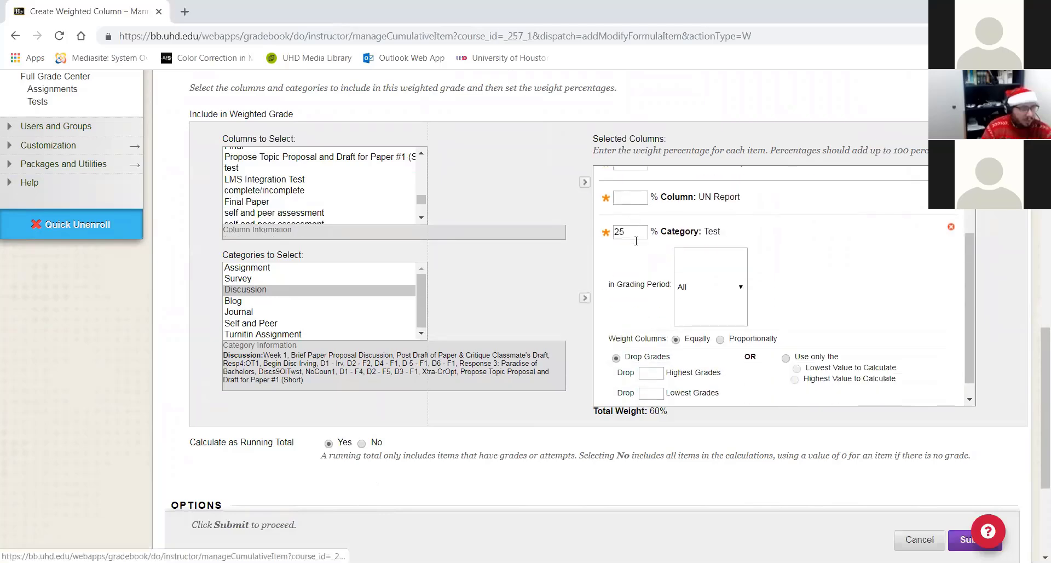
scroll(615, 267, up, 1)
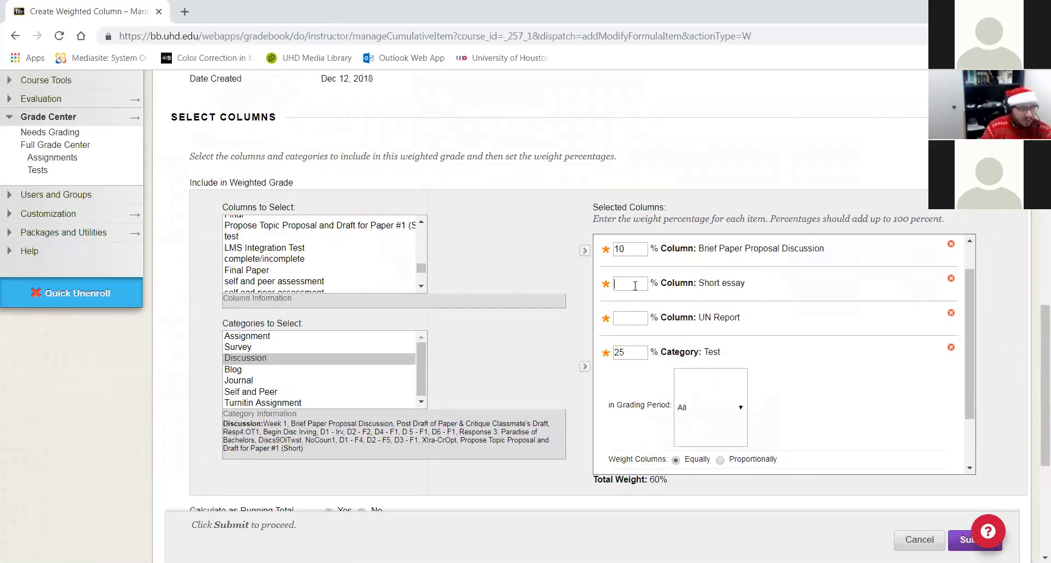
click(632, 318)
click(522, 300)
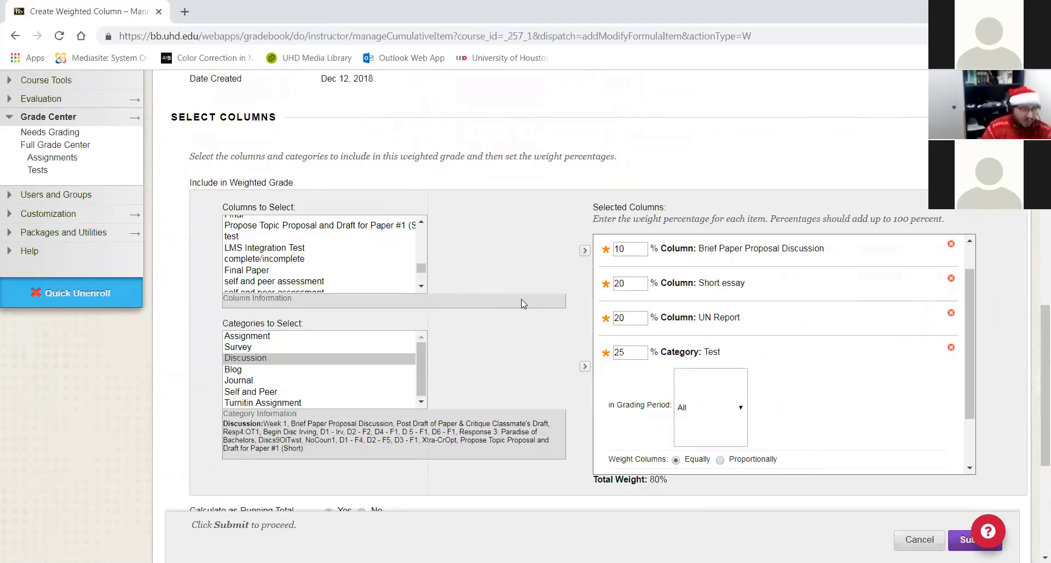
Hide the weighted column from students and submit it, moving the Support widget out of the way
scroll(819, 215, down, 4)
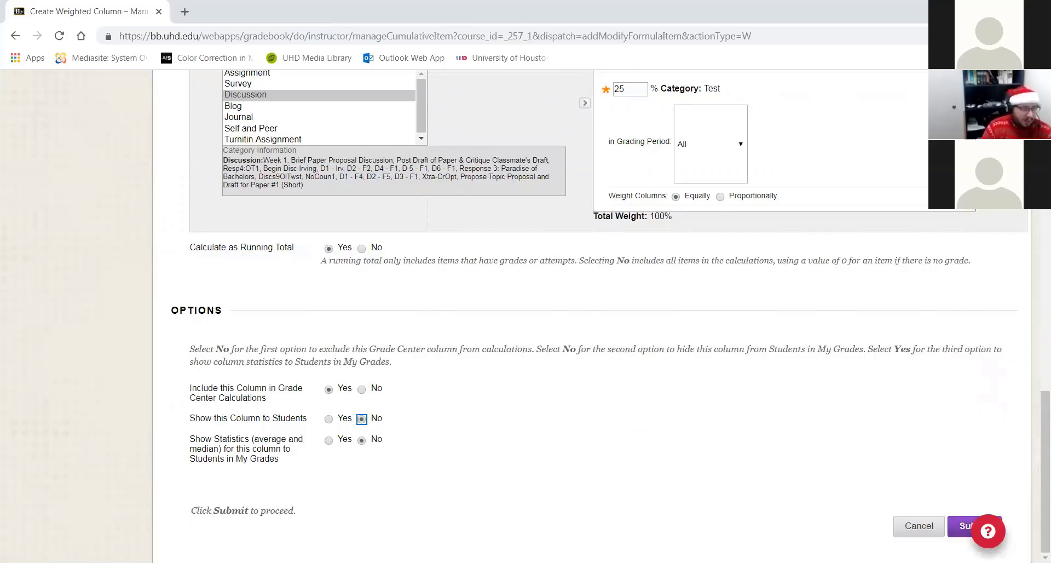
scroll(604, 274, up, 2)
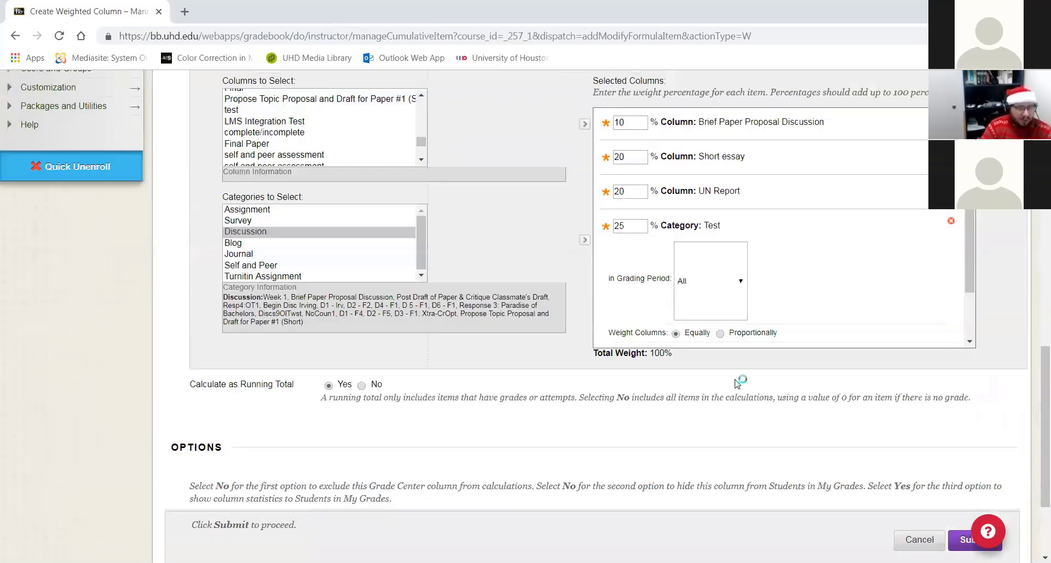
scroll(523, 238, down, 2)
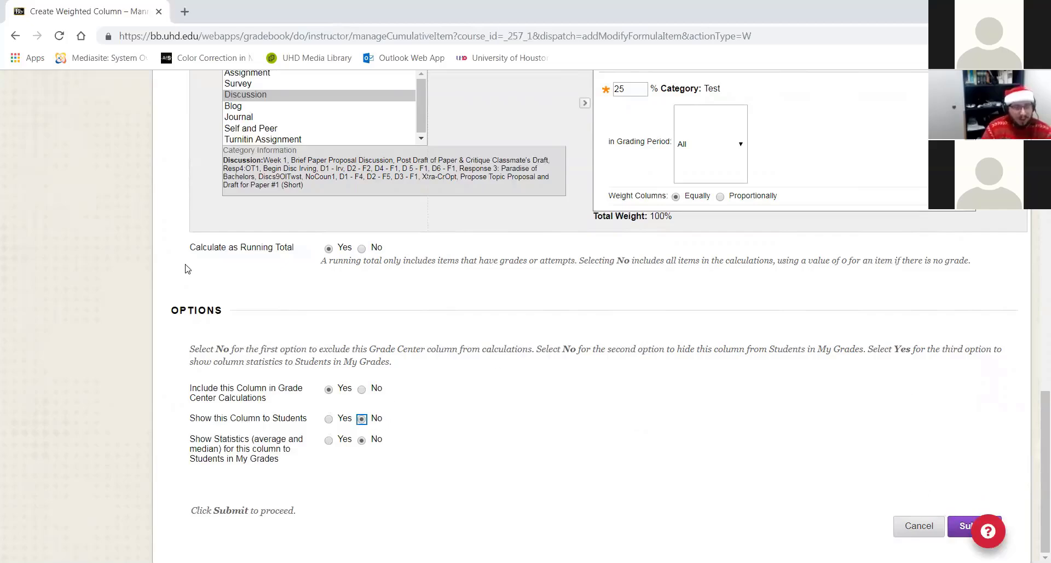
mouse_move(990, 541)
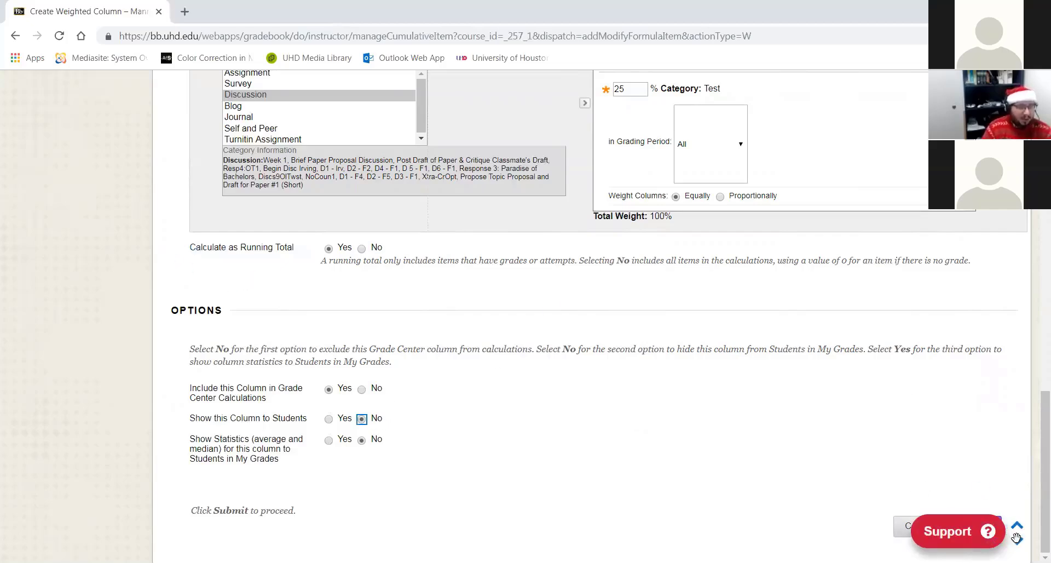
drag(1016, 539, 1013, 322)
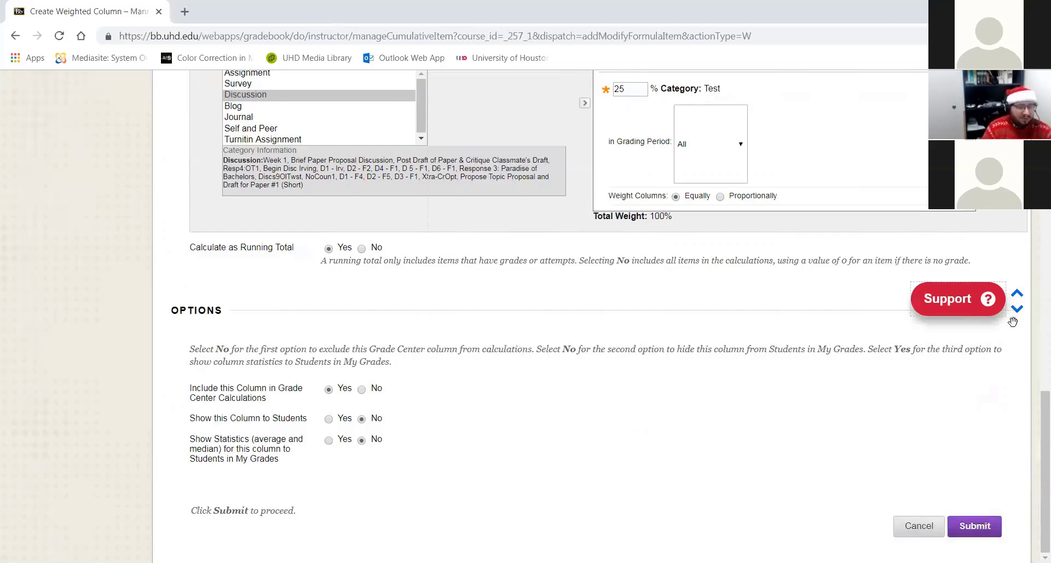
click(979, 527)
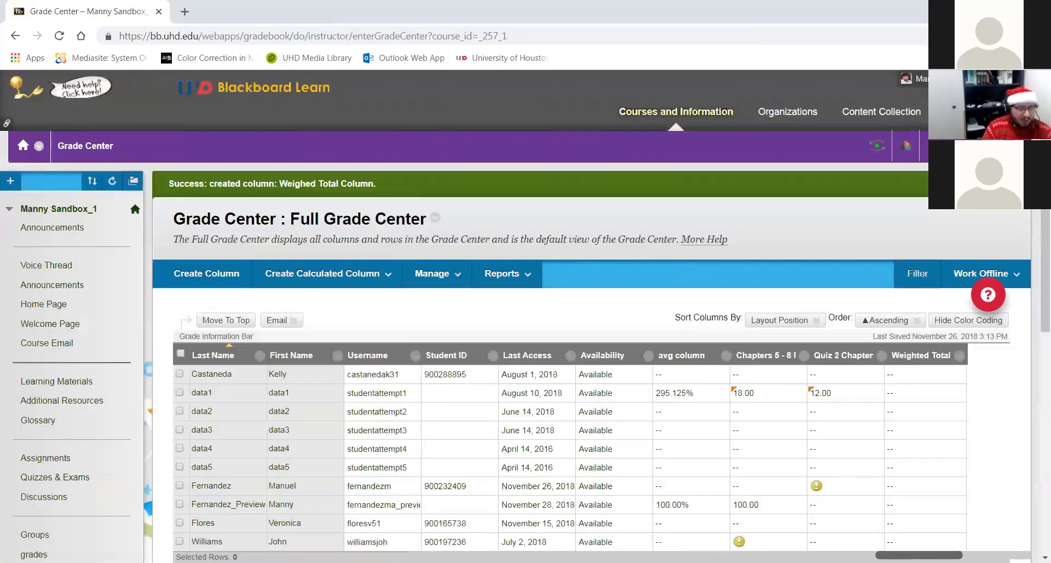
Examine the new weighted total in the Full Grade Center and the data1 row's grades in the other columns
drag(919, 555, 989, 555)
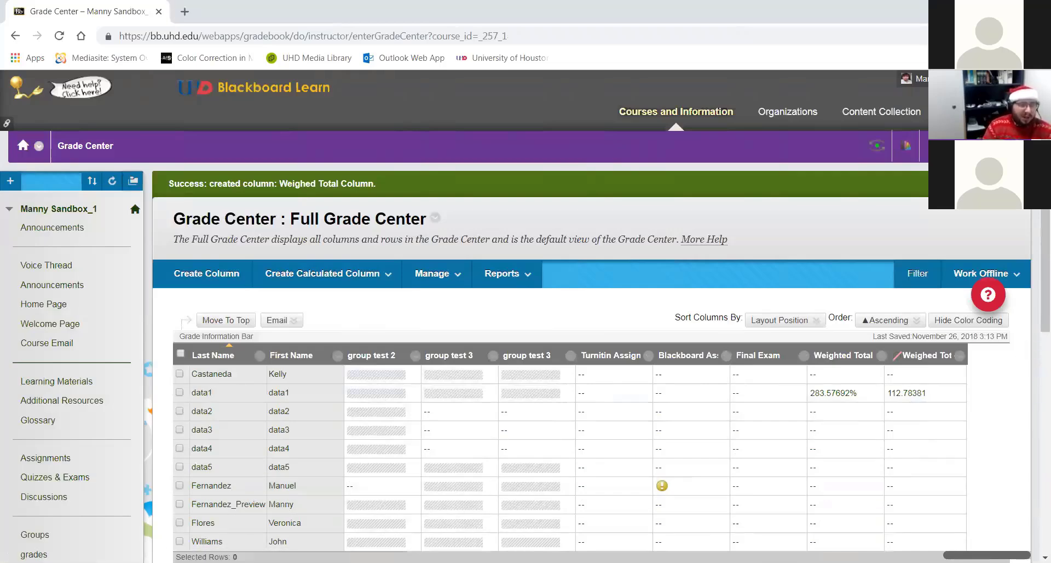
drag(987, 555, 819, 555)
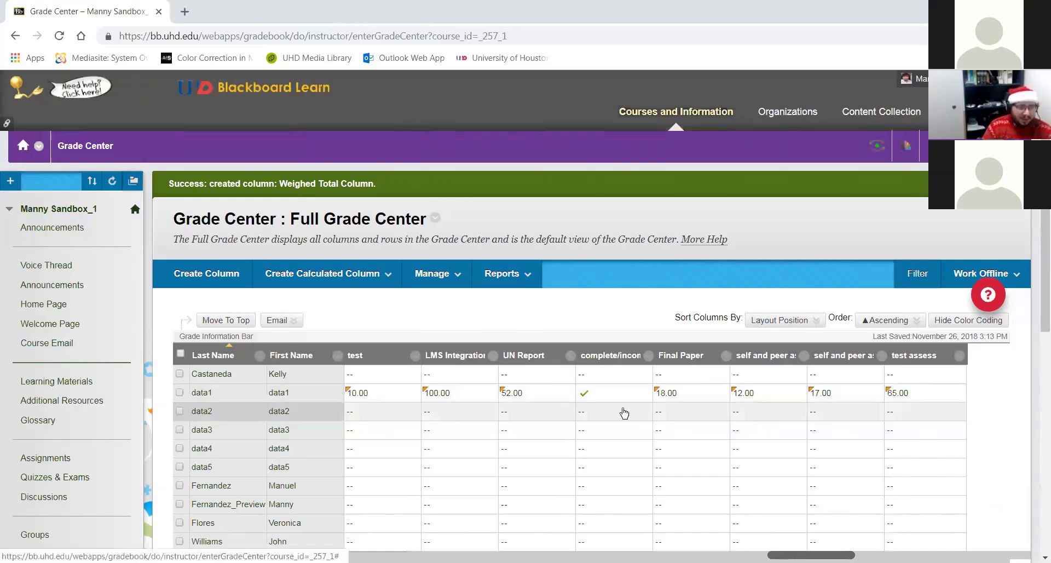
click(685, 397)
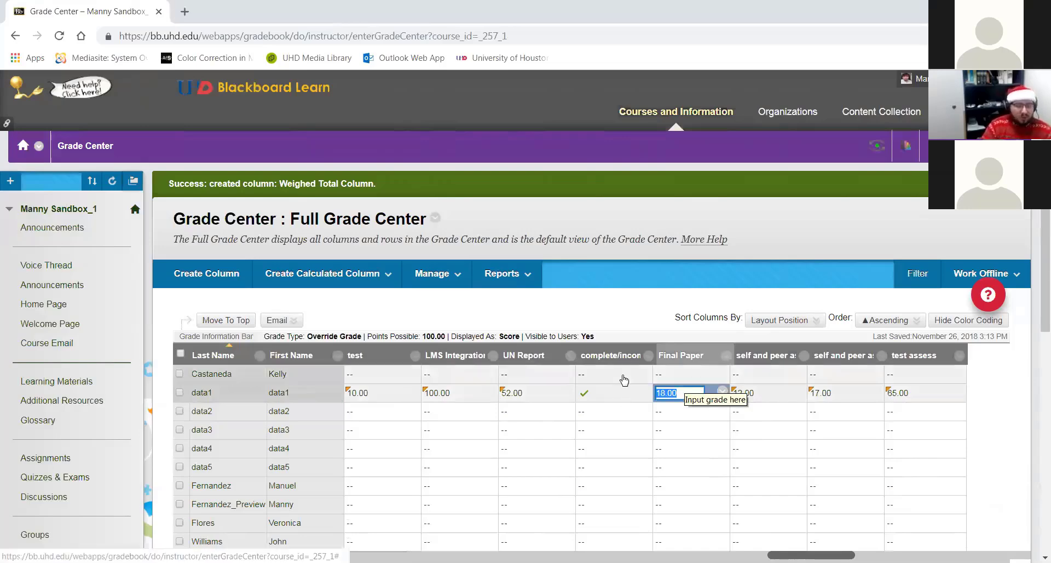
click(584, 319)
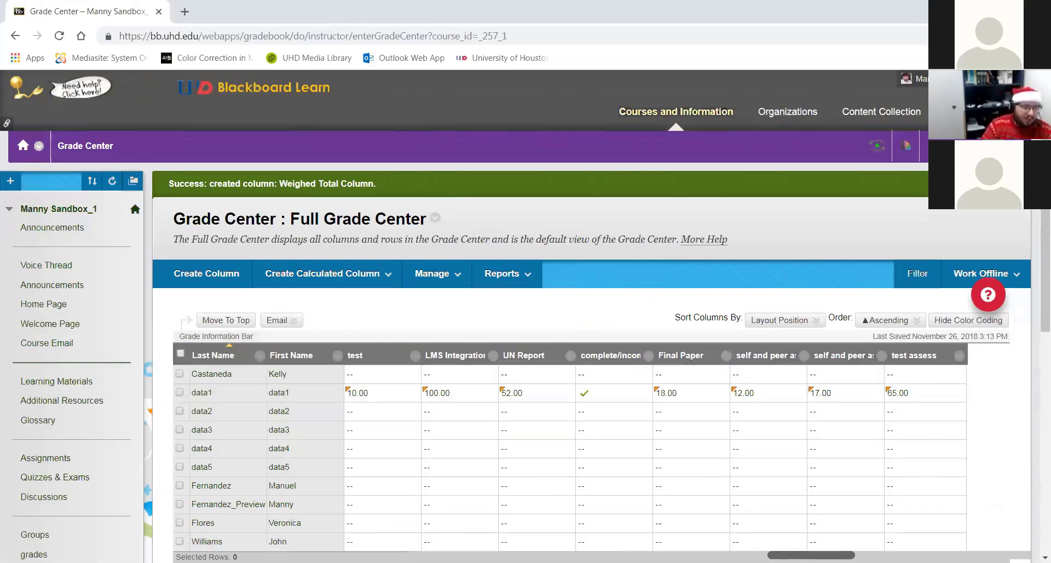
scroll(516, 502, left, 5)
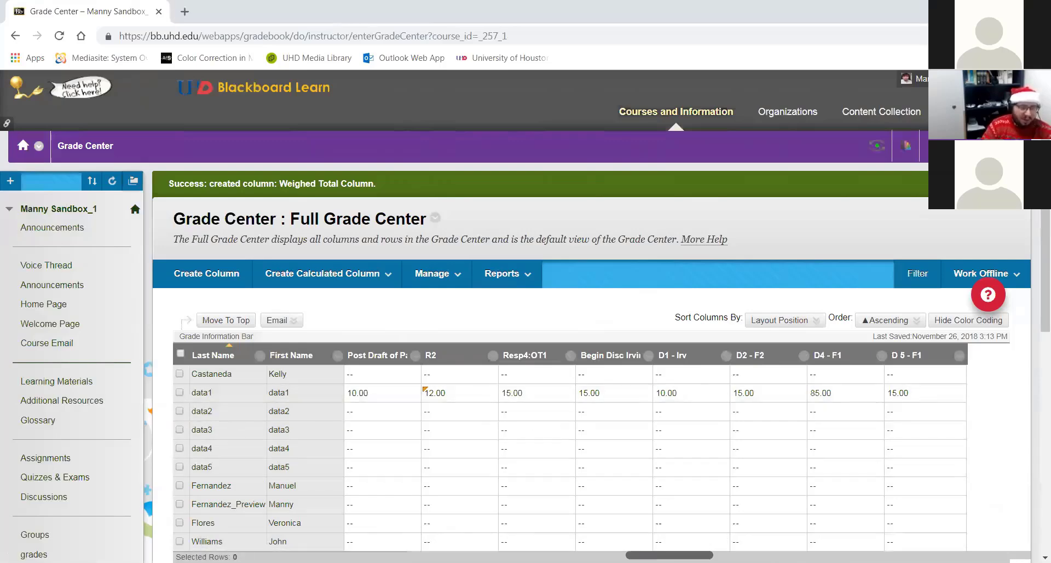
Look back across the grade grid at the data1 row's grades, from the discussion columns to avg column
drag(668, 555, 405, 523)
scroll(633, 479, down, 2)
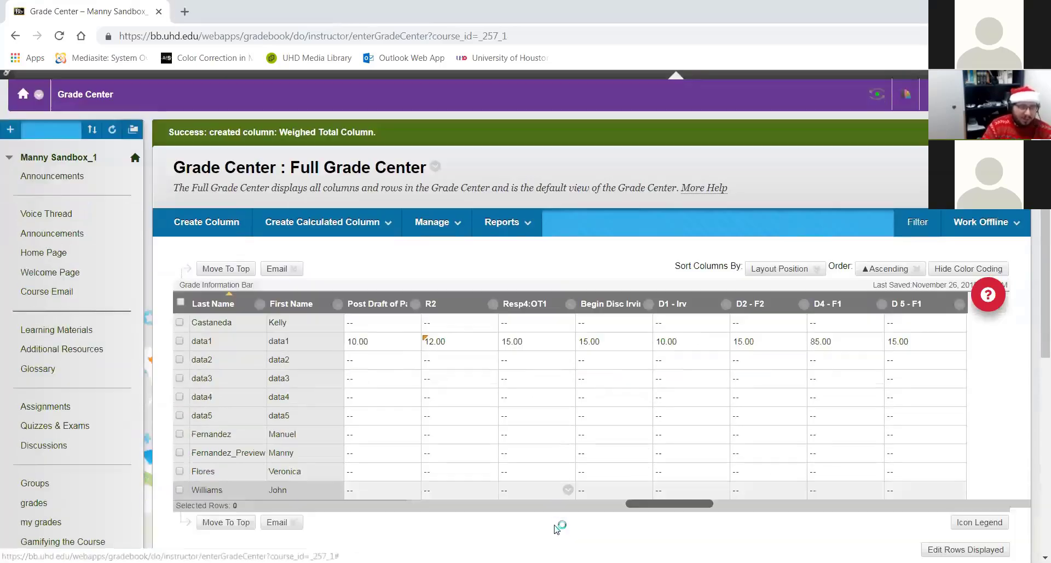
drag(669, 487, 550, 495)
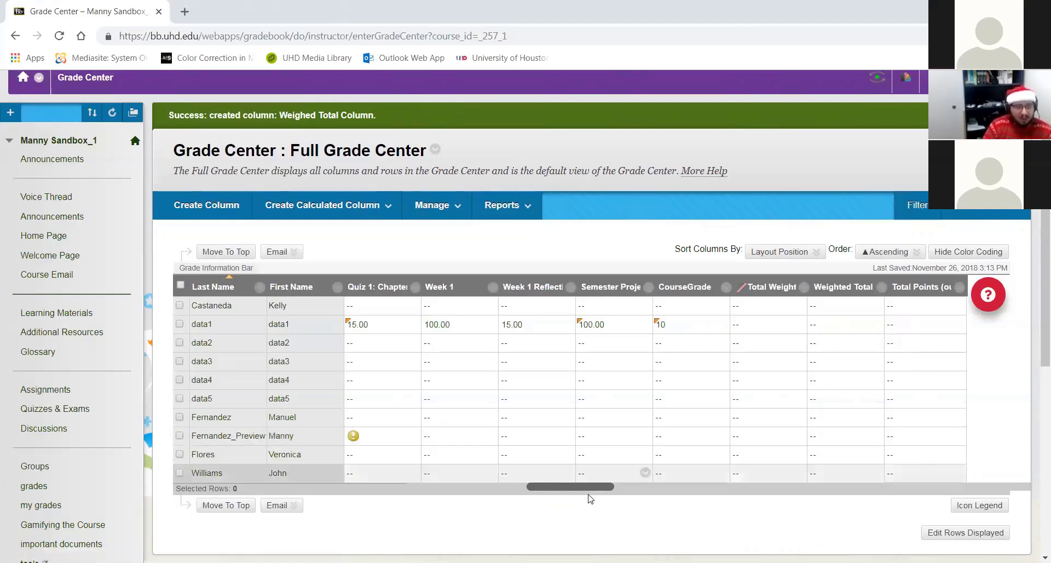
drag(548, 487, 471, 493)
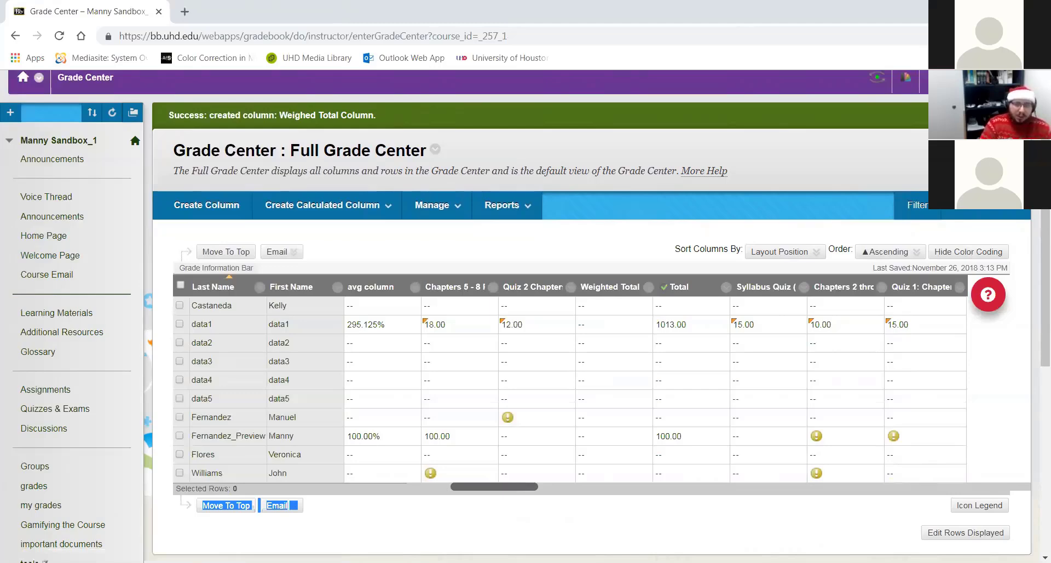
Review the columns and their assigned categories in Column Organization, and leave without saving
click(432, 205)
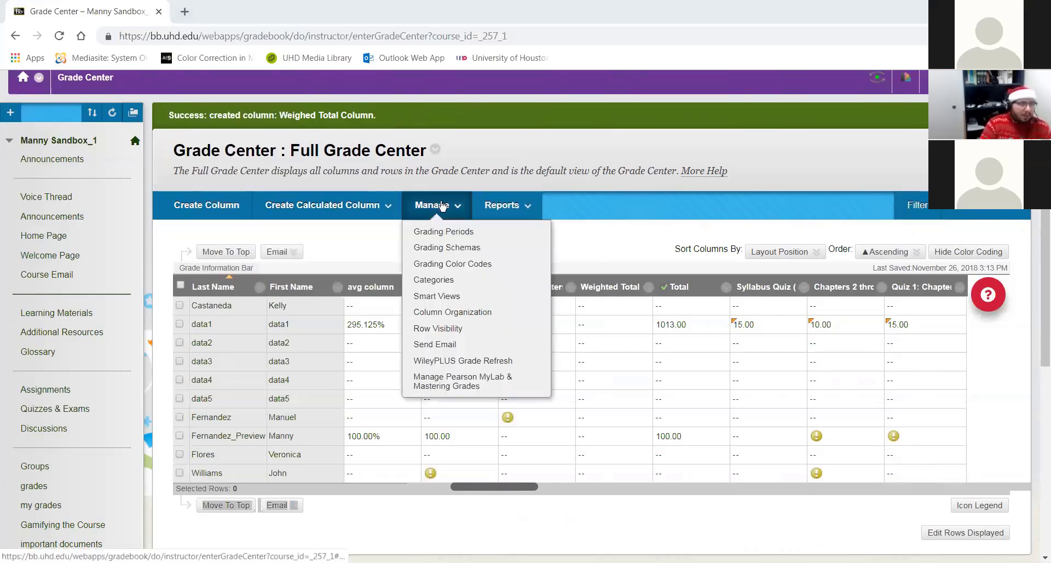
click(470, 316)
scroll(497, 307, down, 9)
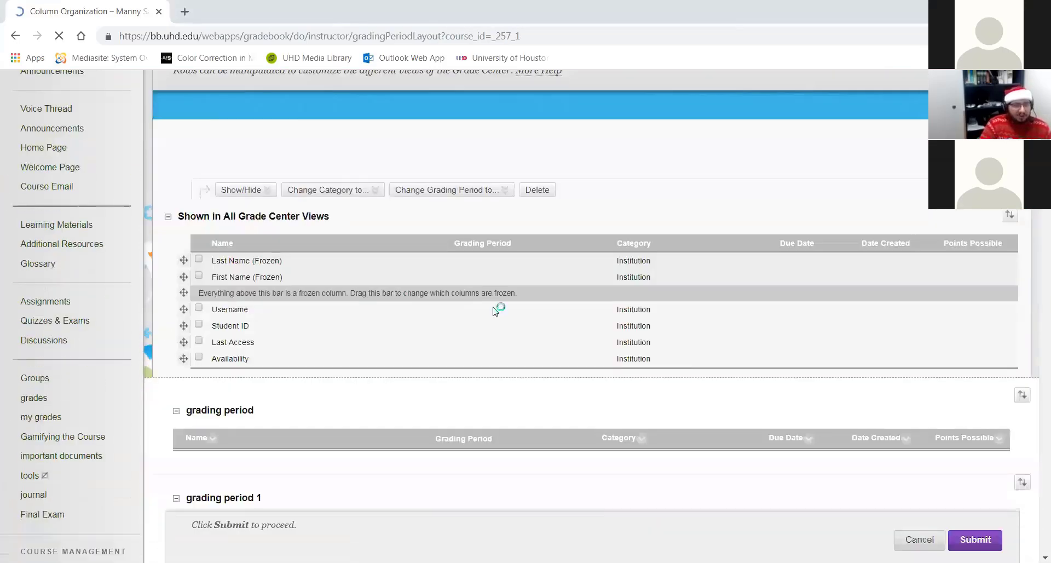
scroll(499, 296, down, 6)
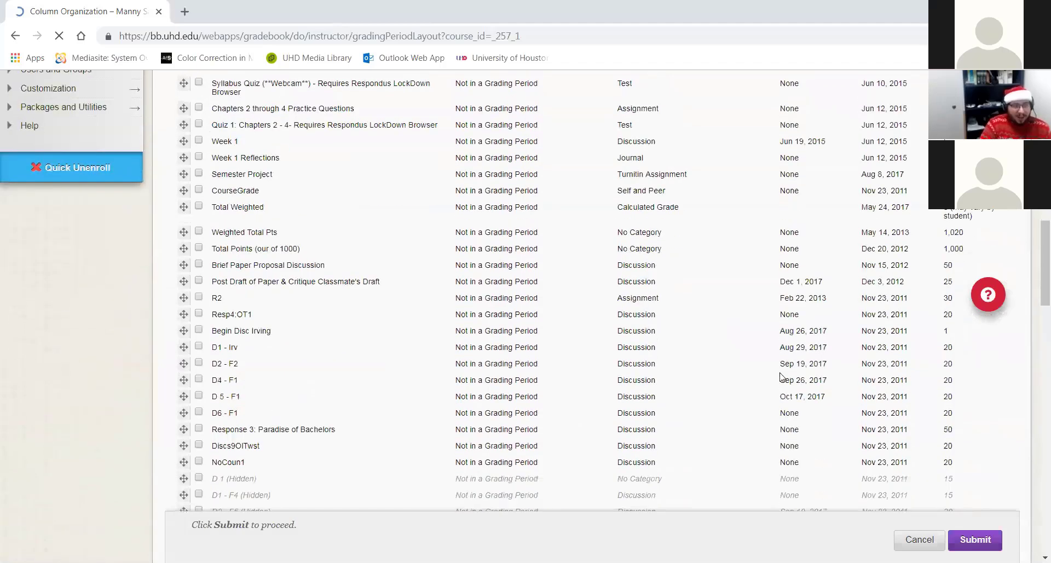
click(920, 540)
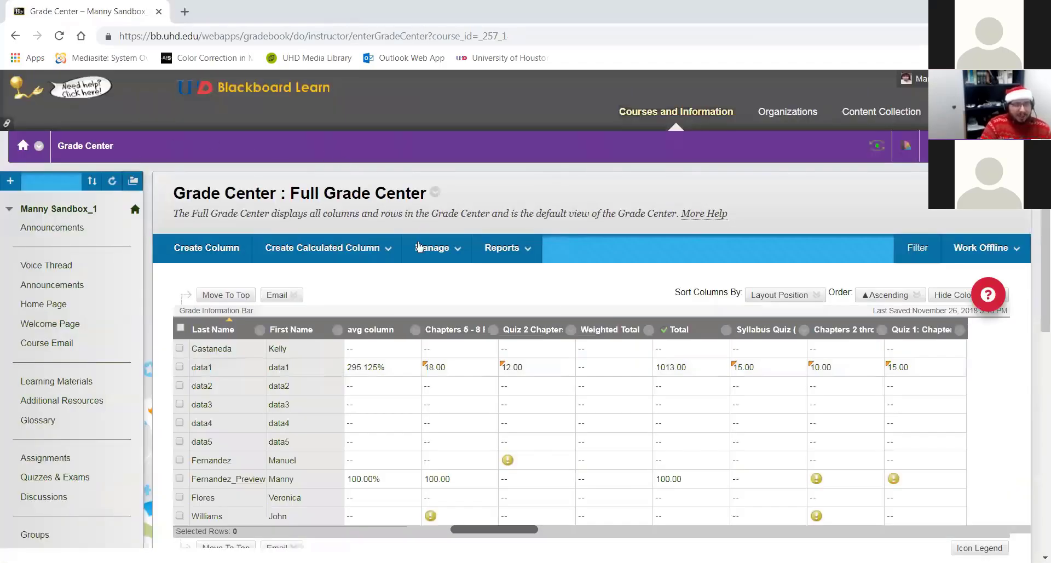
Create a new grade category named Peer Project in the Grade Center categories
click(418, 247)
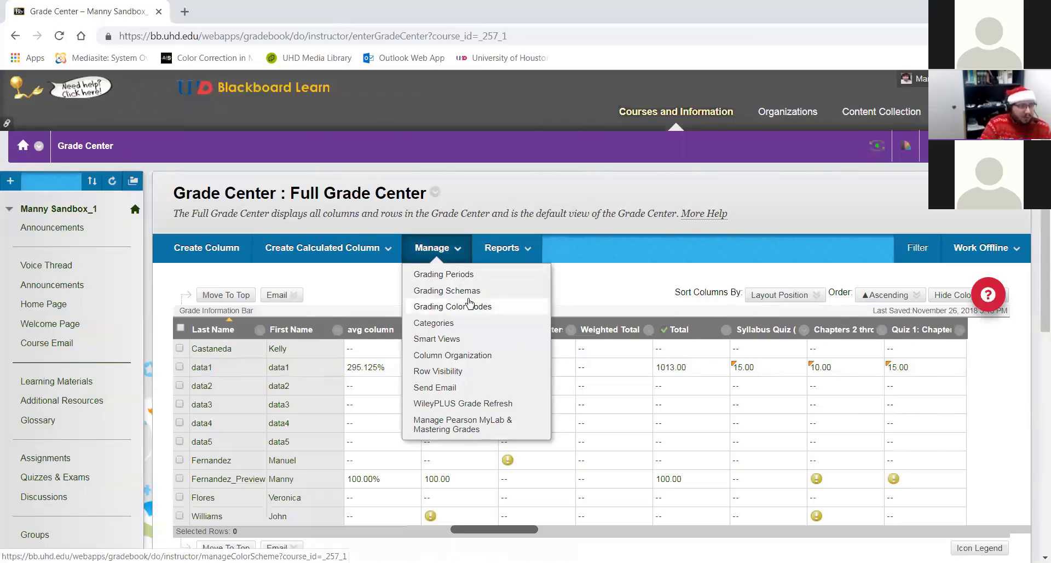
click(441, 326)
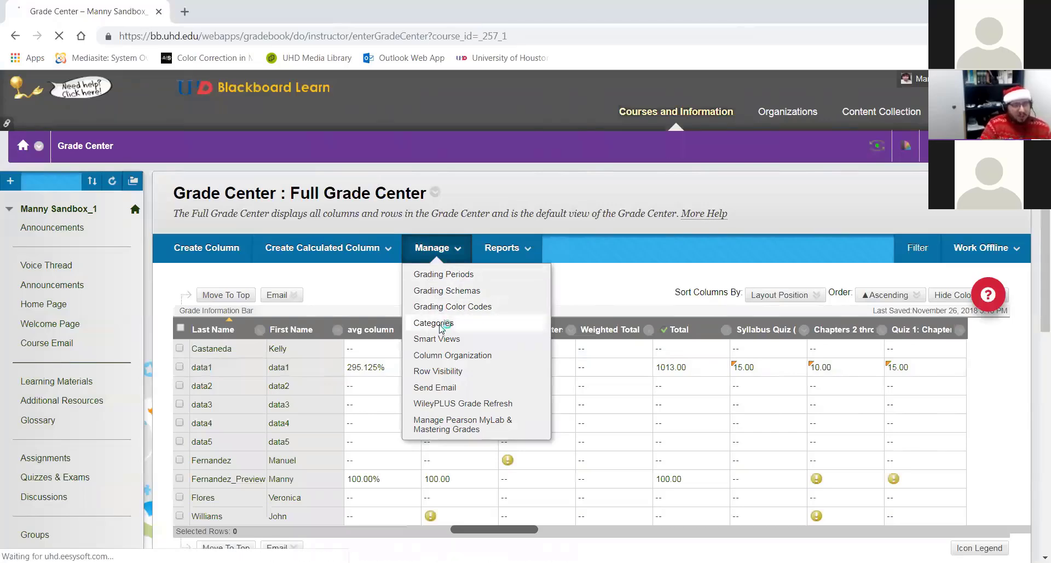
scroll(292, 243, down, 3)
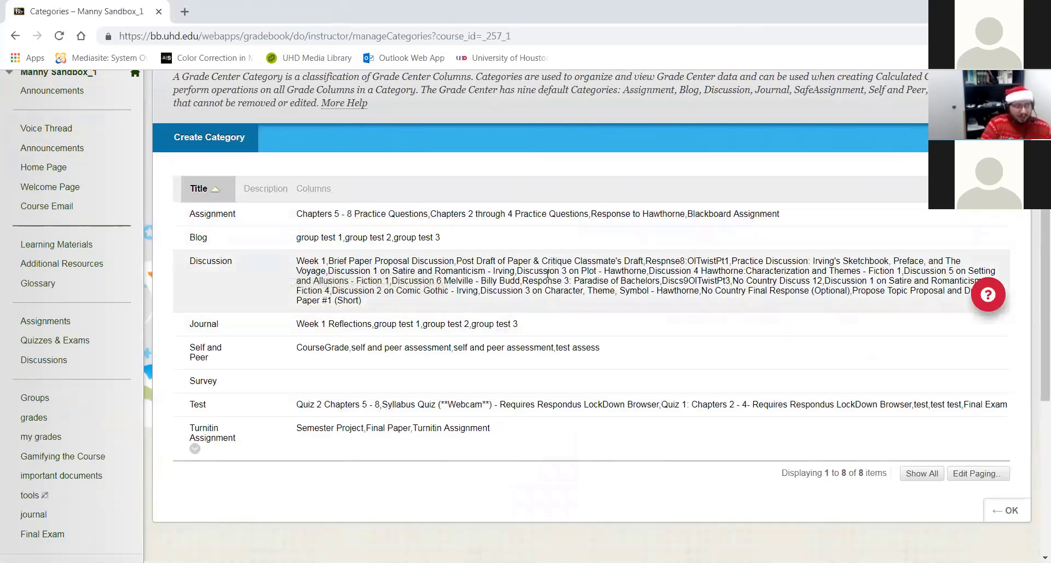
click(211, 148)
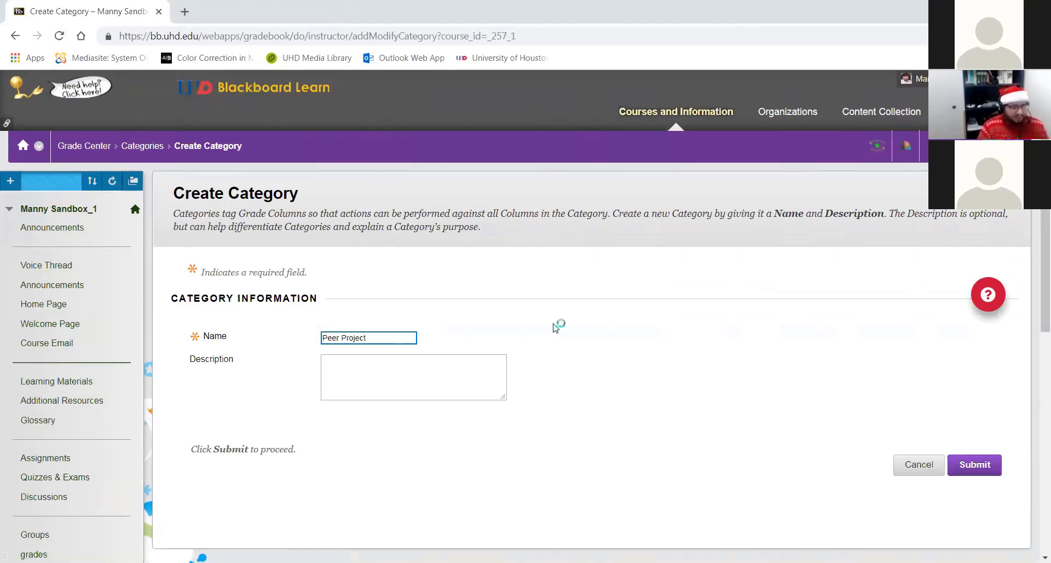
click(331, 410)
click(397, 371)
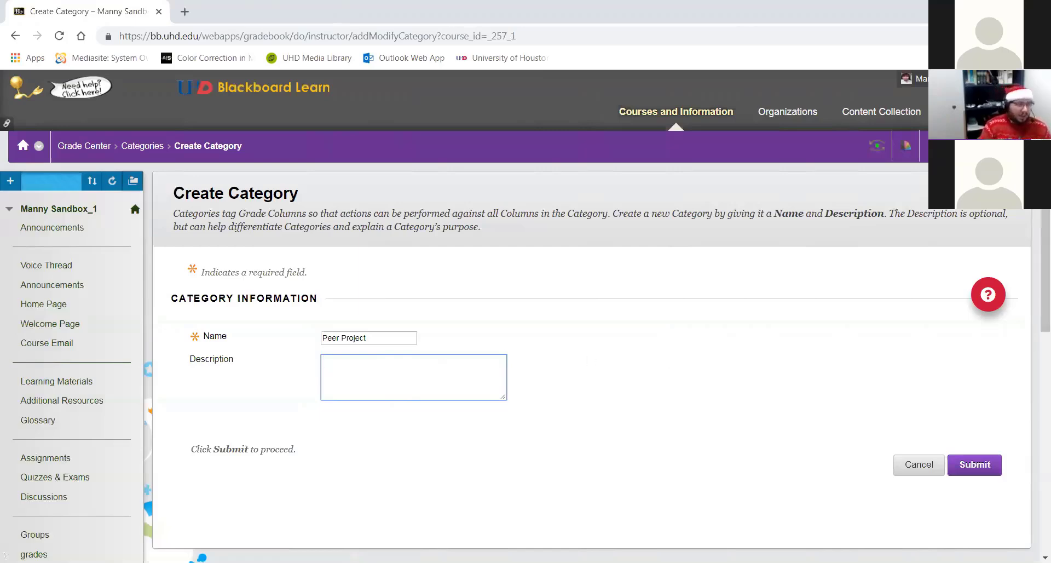
click(963, 463)
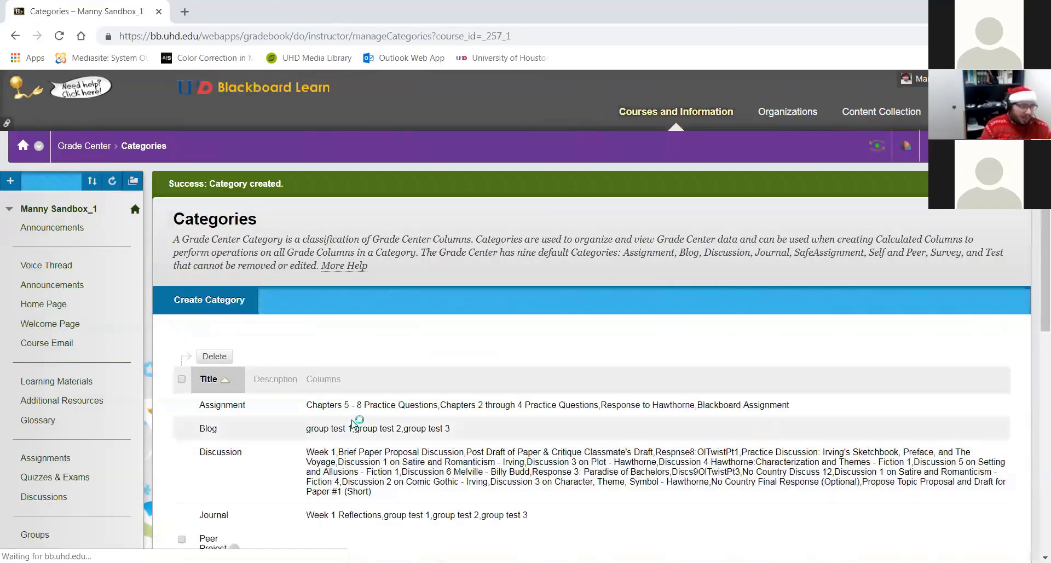
Examine which columns each category contains, highlight Response to Hawthorne and Blackboard Assignment, and return to the Full Grade Center
scroll(316, 420, down, 2)
scroll(316, 421, down, 4)
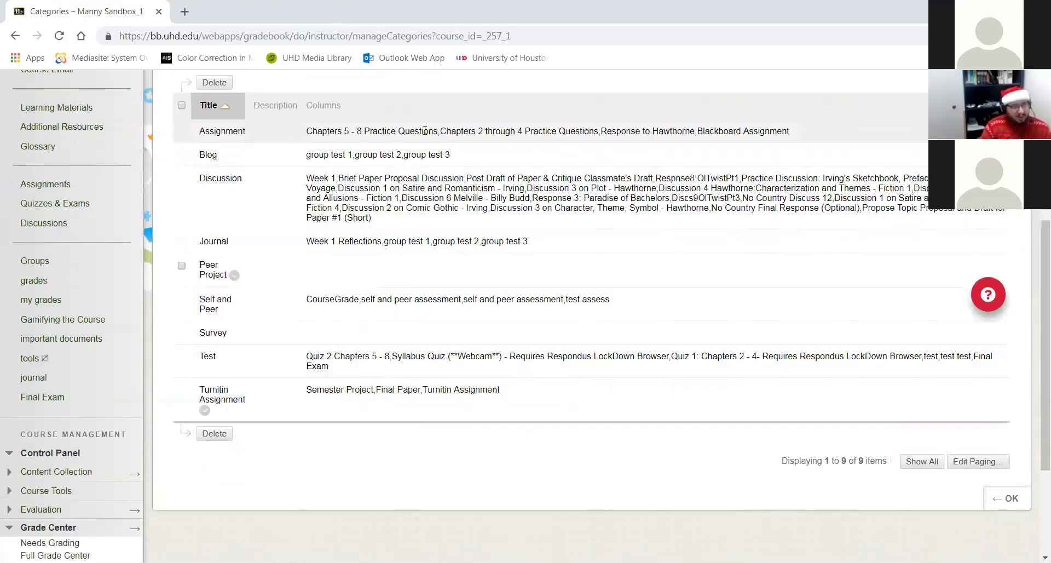
drag(799, 131, 601, 130)
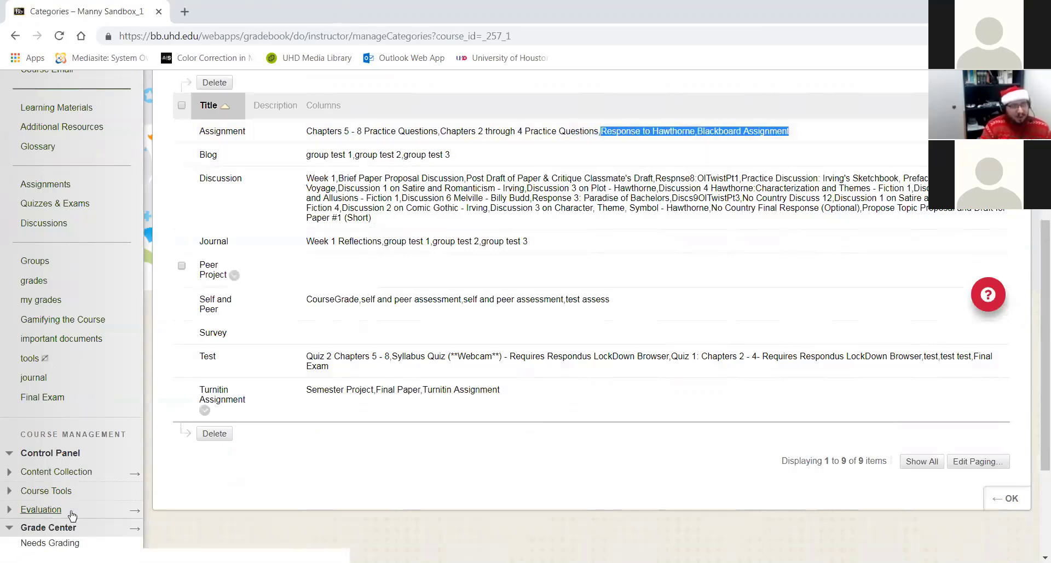
click(1008, 498)
Select the Post Draft of Paper & Critique Classmate's Draft and Discs9OlTwst columns in Column Organization, and go to the bulk actions
click(431, 249)
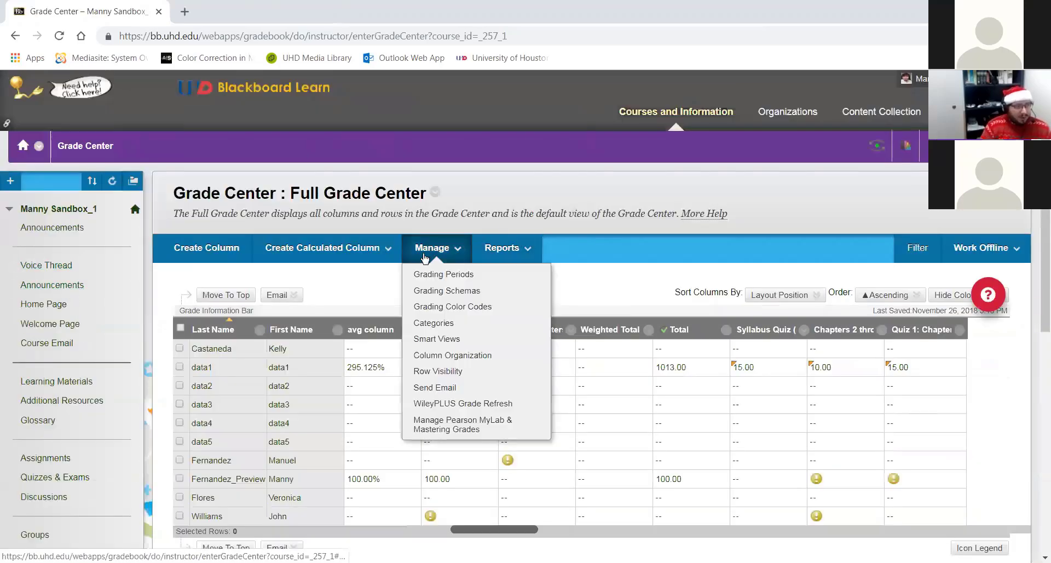
click(450, 357)
scroll(457, 352, down, 10)
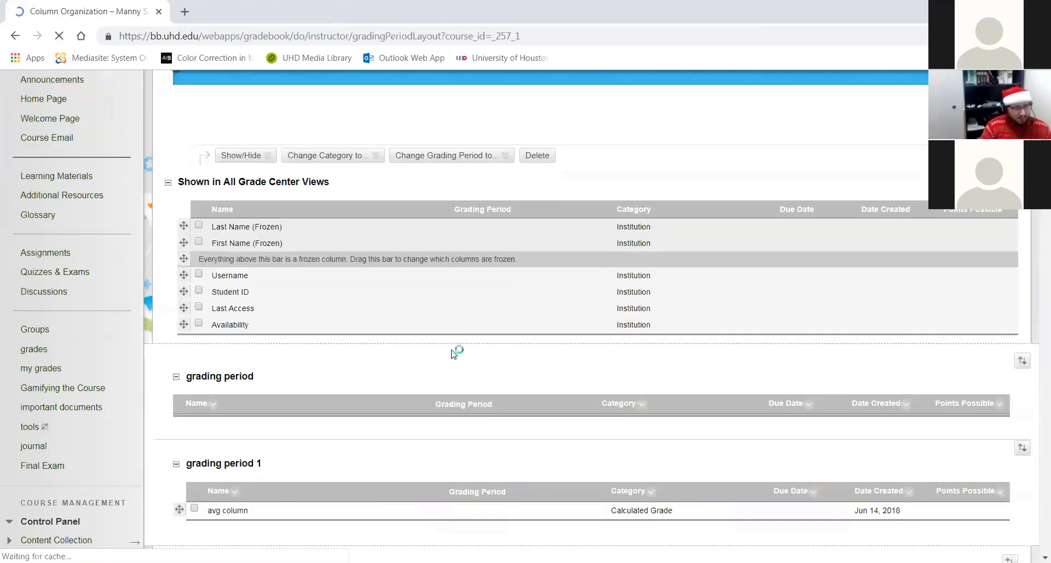
scroll(202, 299, down, 4)
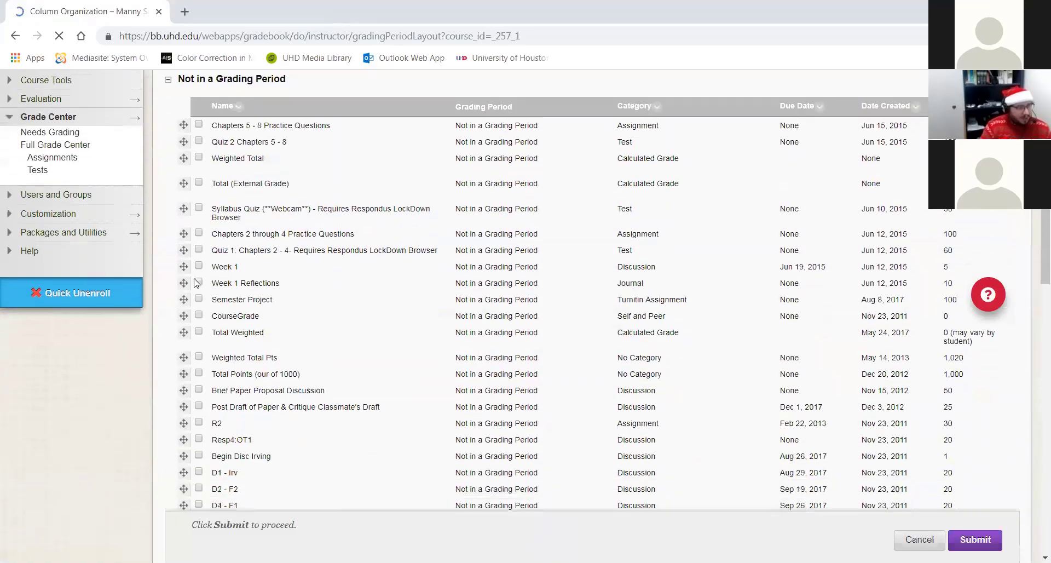
scroll(201, 299, down, 1)
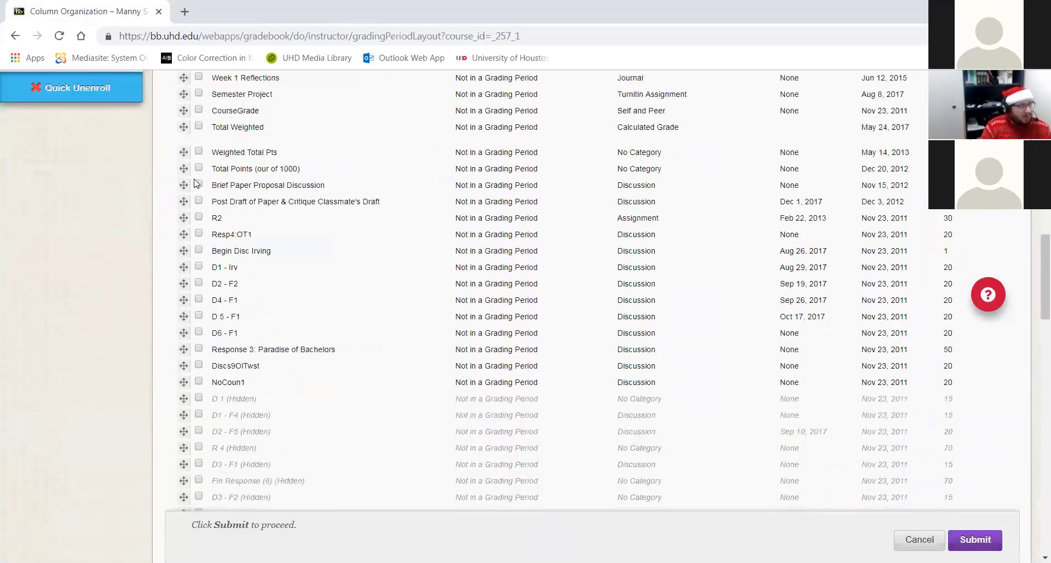
click(199, 202)
scroll(183, 233, down, 1)
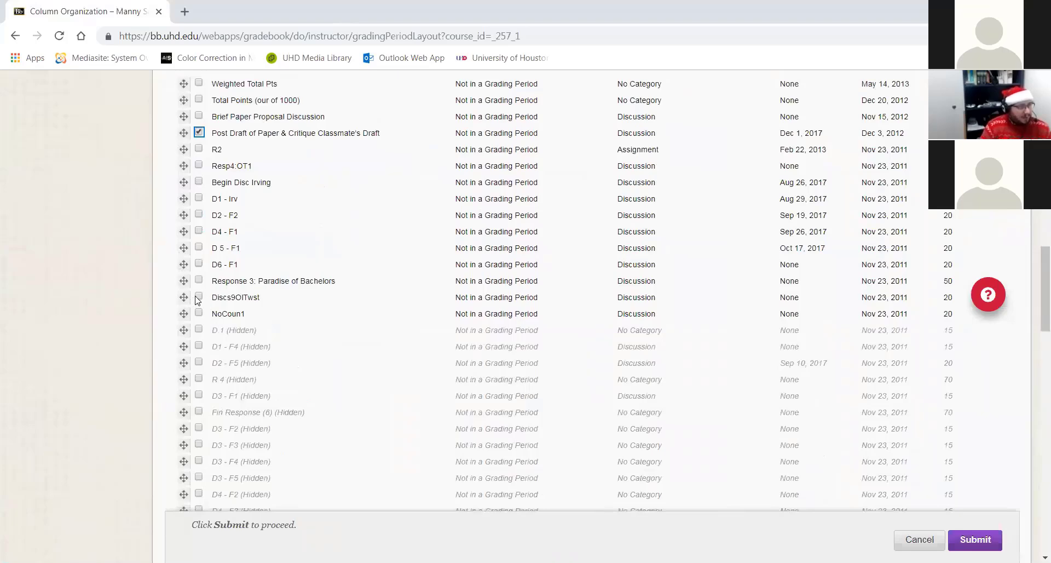
scroll(152, 335, down, 6)
scroll(151, 335, down, 15)
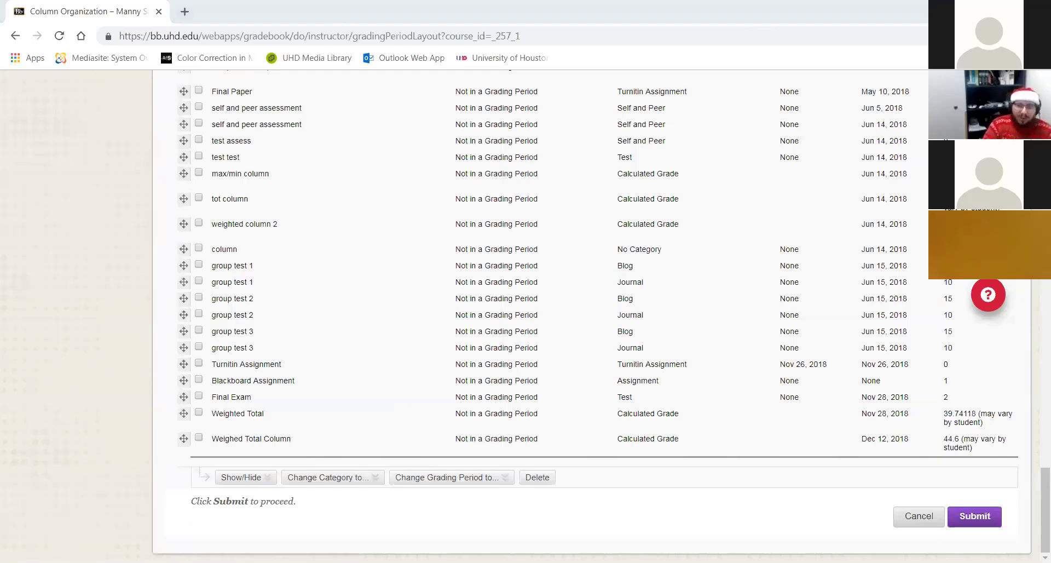
Review the selected columns and their categories in the Column Organization list, and cancel without saving
scroll(167, 341, up, 15)
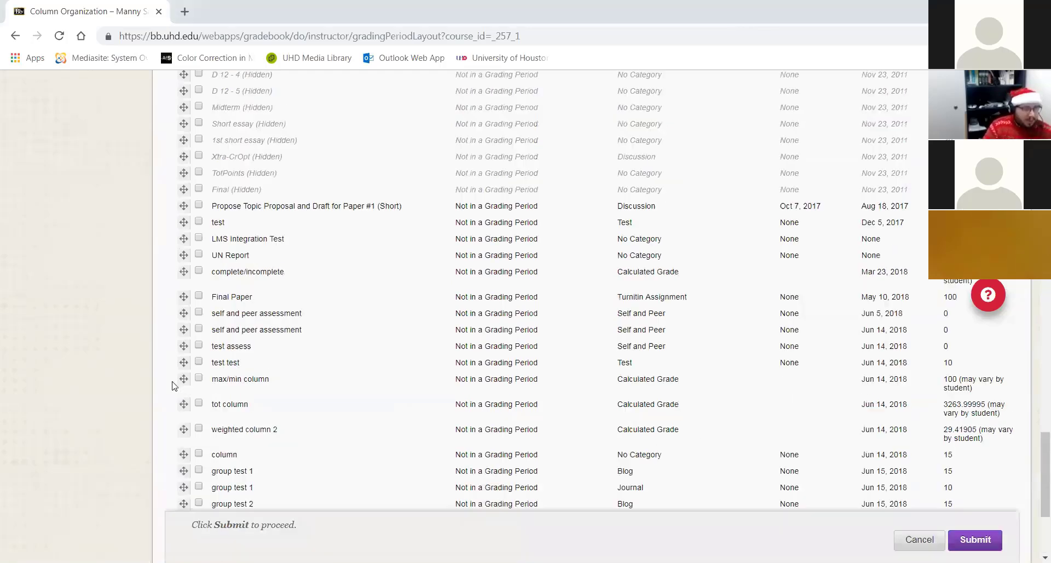
scroll(361, 360, up, 10)
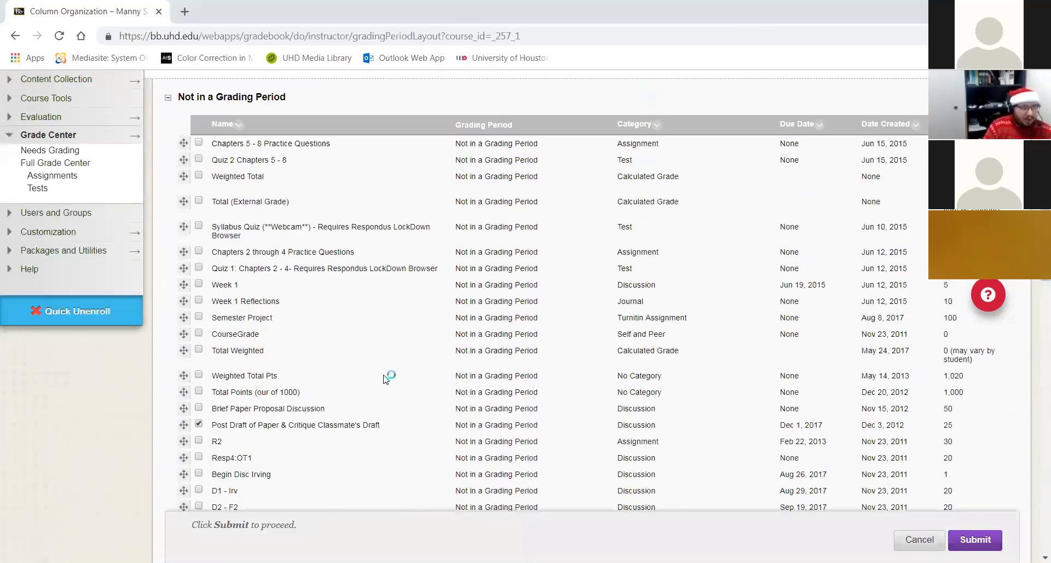
scroll(340, 329, down, 3)
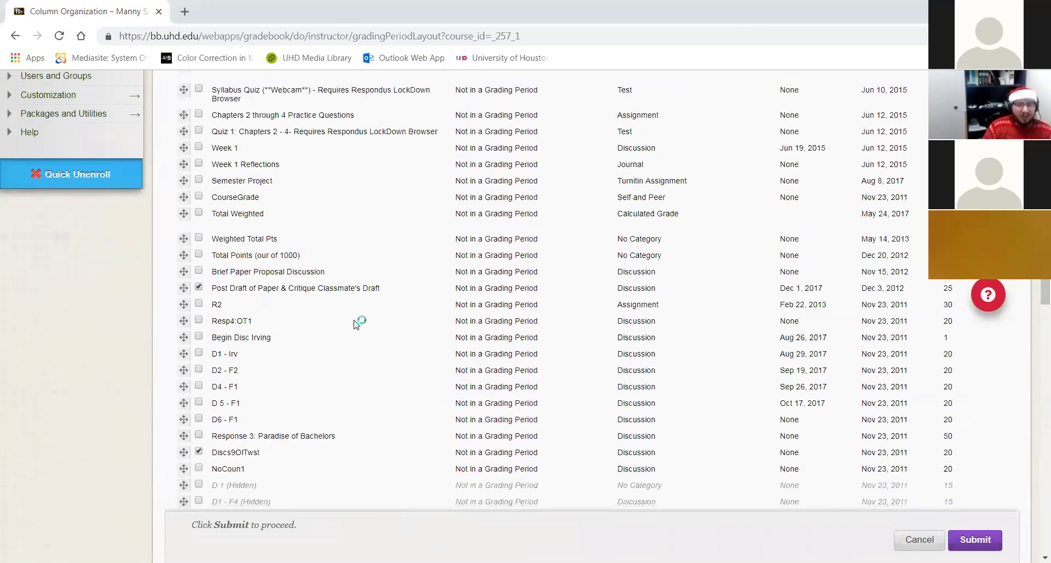
scroll(356, 325, up, 2)
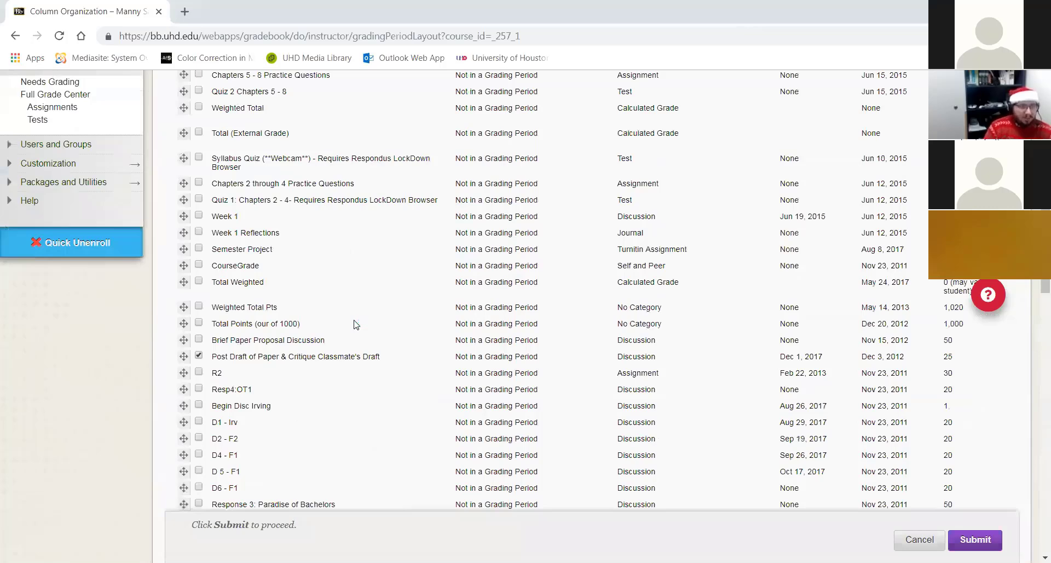
scroll(356, 325, up, 2)
scroll(356, 325, down, 4)
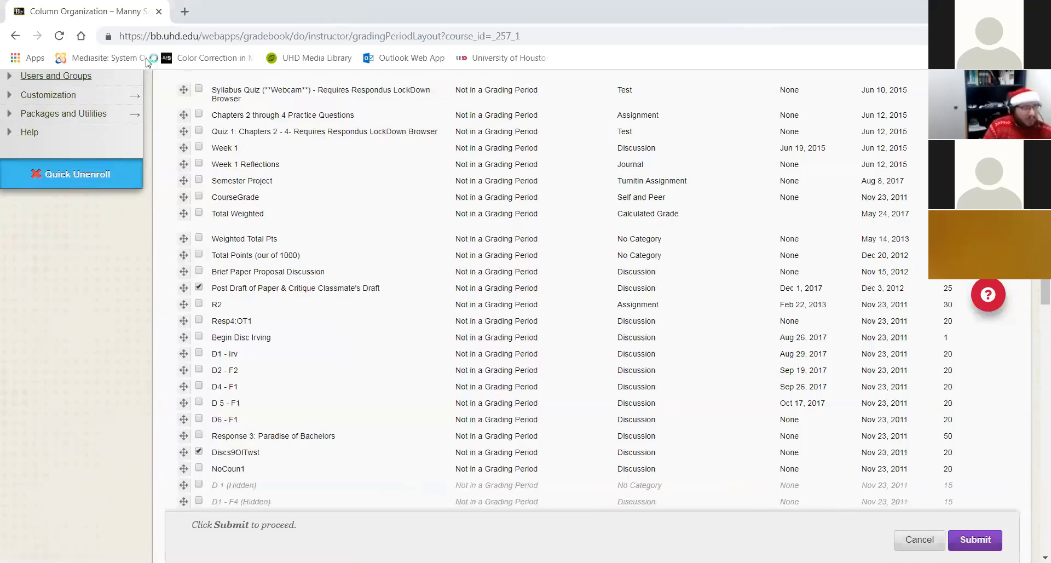
scroll(383, 208, down, 1)
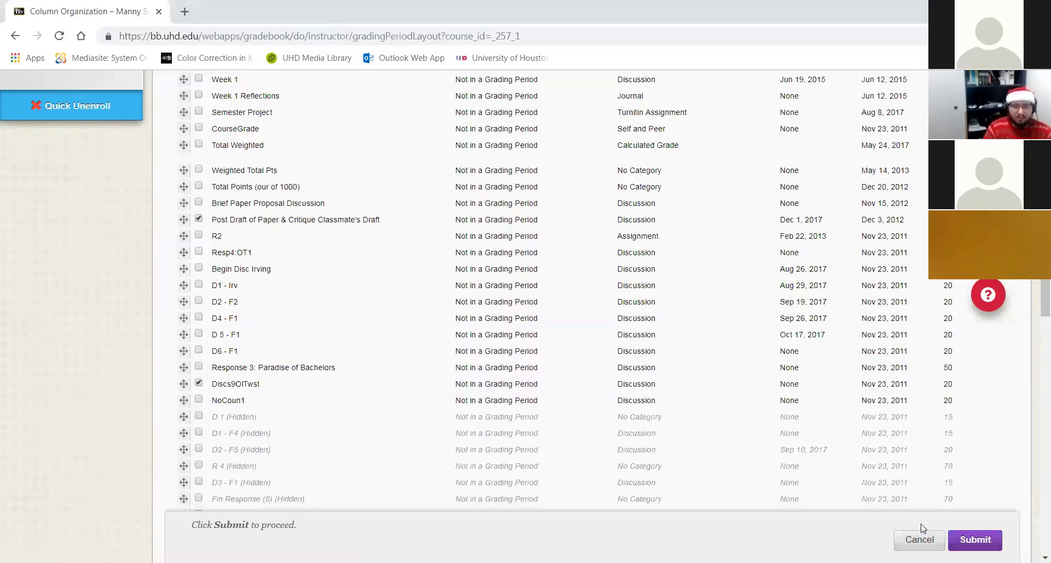
click(910, 541)
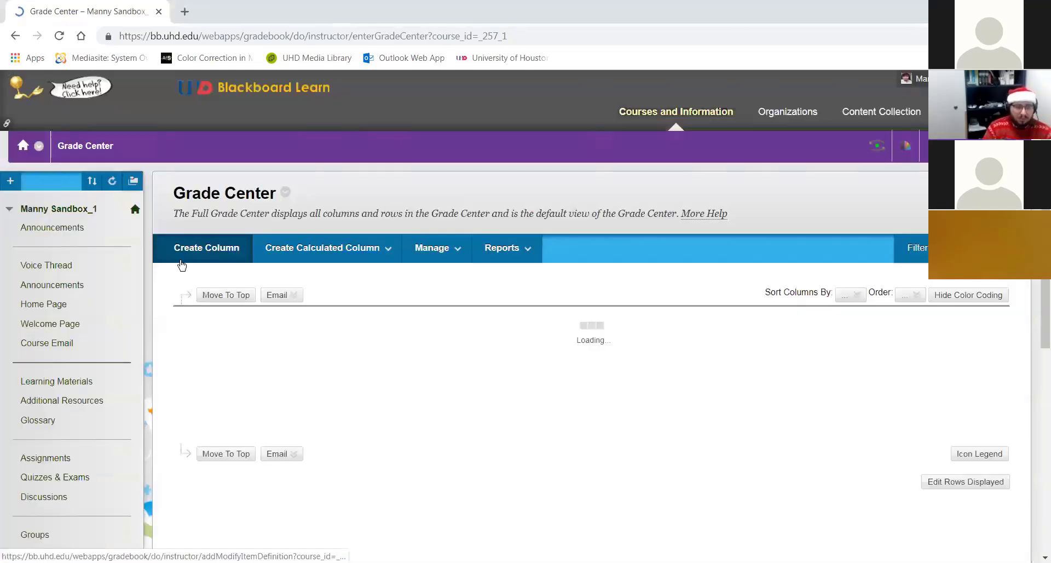
mouse_move(326, 251)
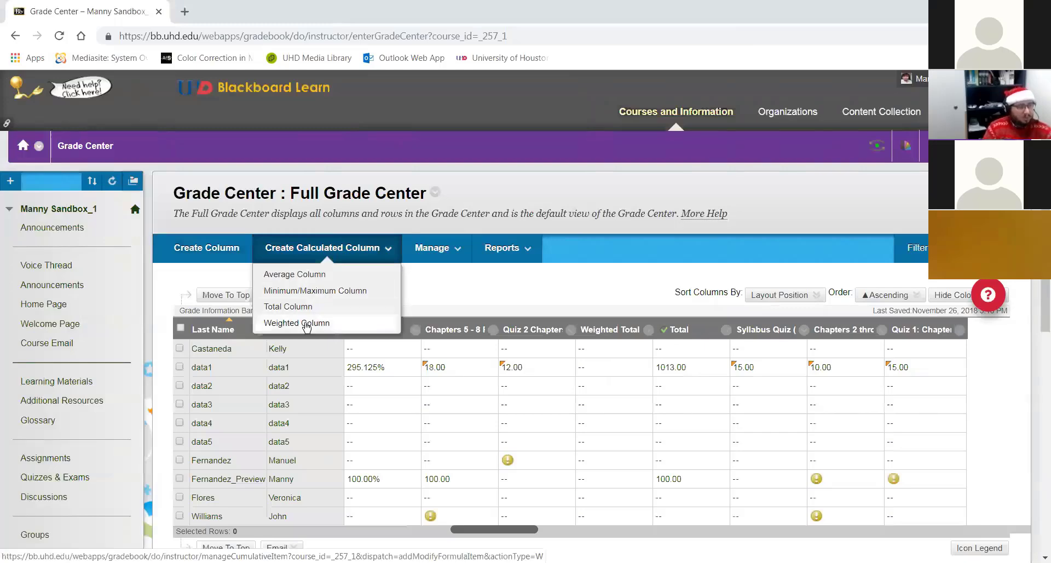
click(307, 325)
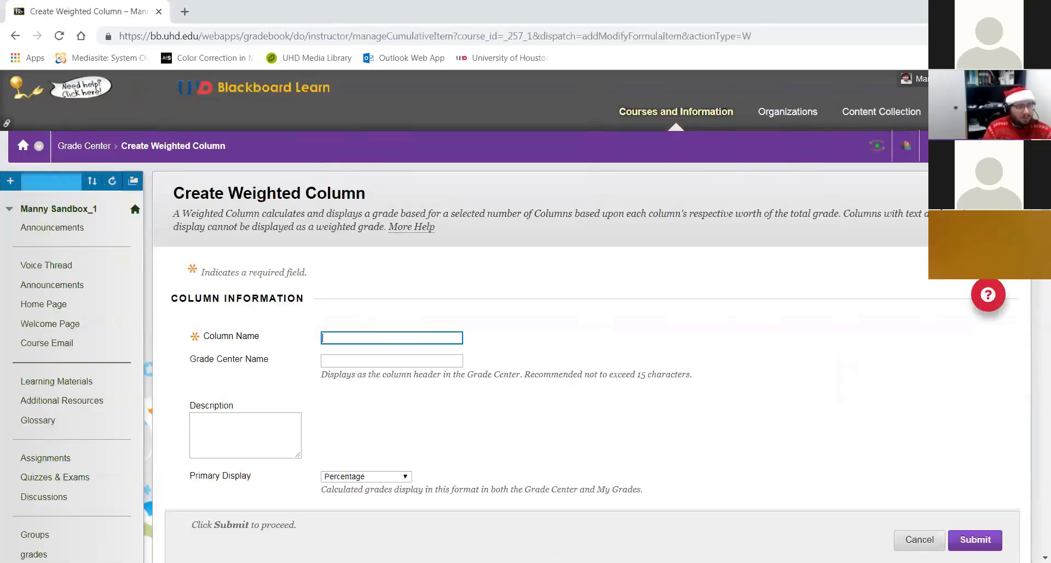
click(919, 540)
Start a new weighted calculated column and include the Week 1 Reflections column in its weighted grade
click(327, 247)
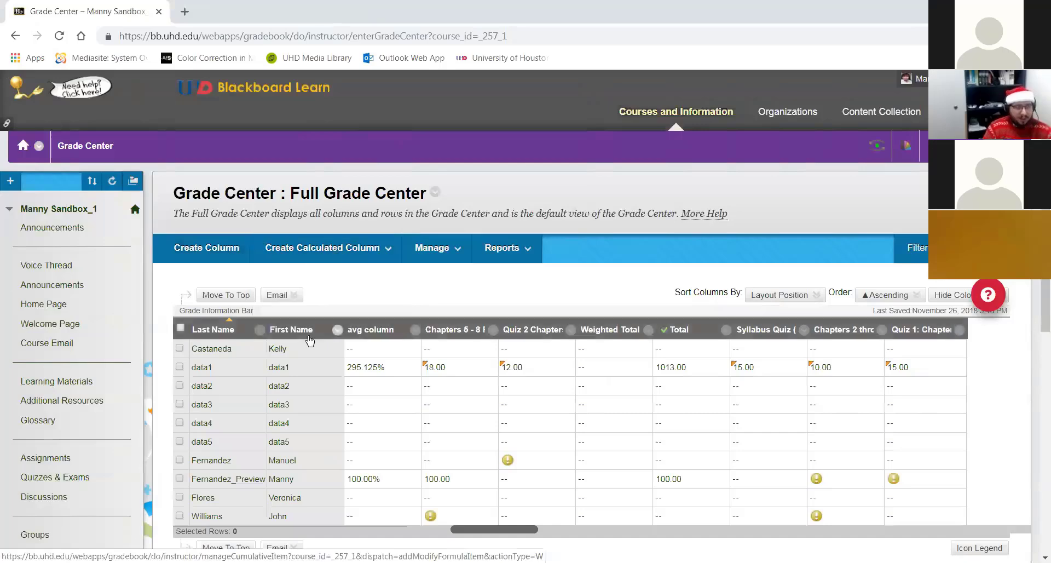
mouse_move(315, 250)
click(294, 324)
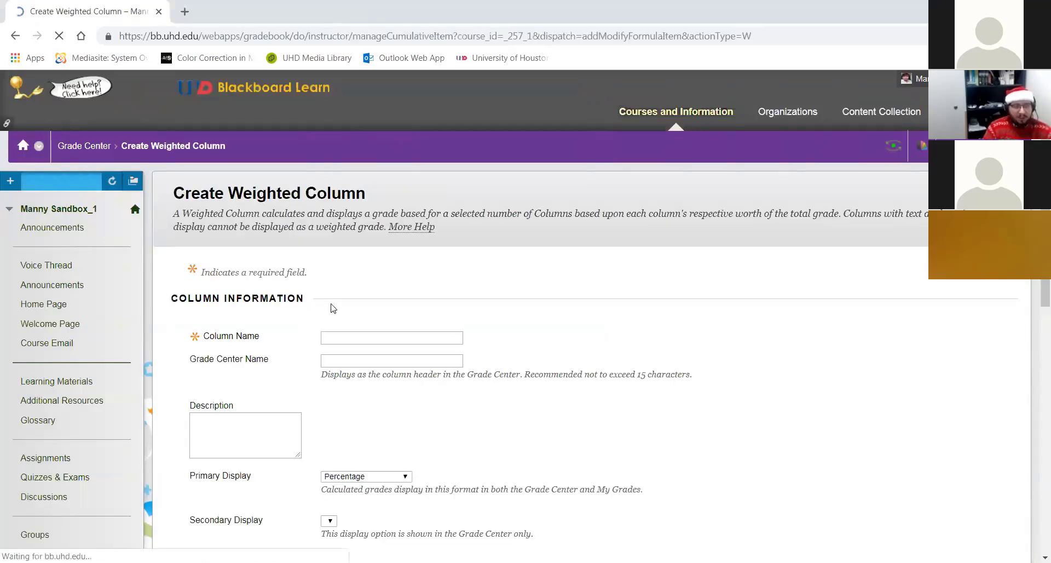
scroll(514, 272, down, 8)
scroll(332, 378, down, 3)
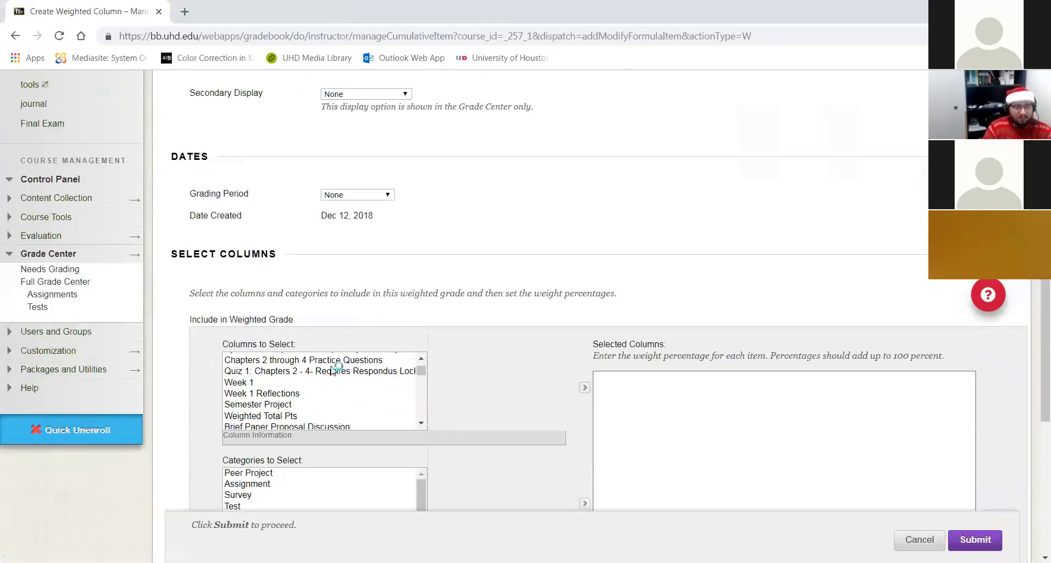
scroll(347, 307, down, 3)
click(265, 254)
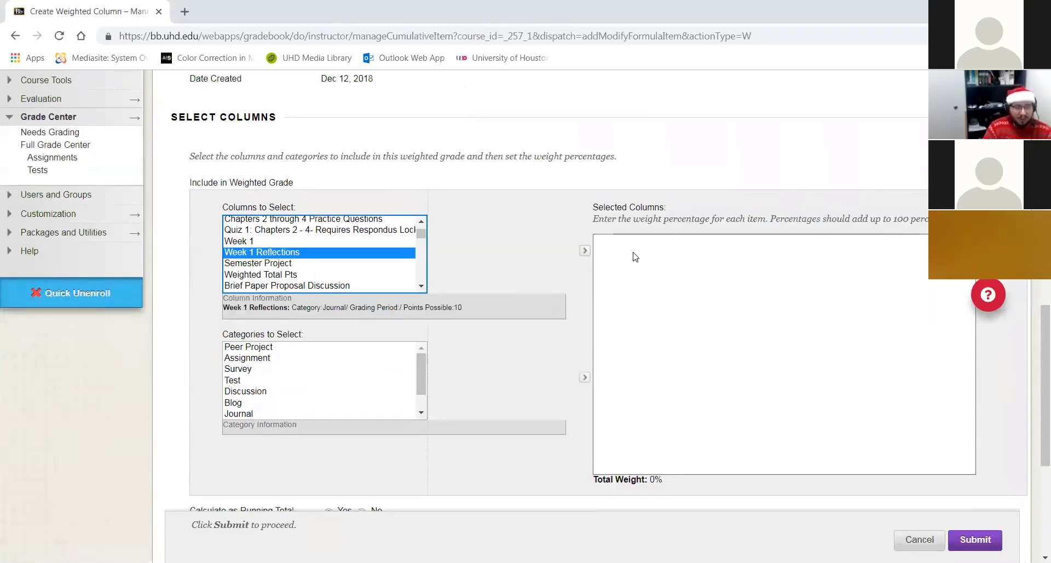
click(585, 250)
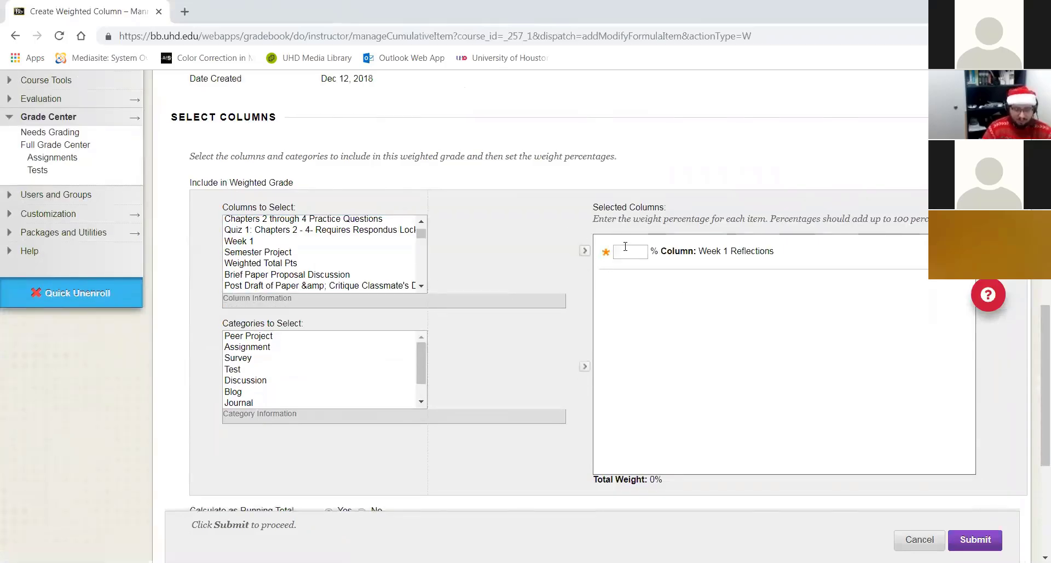
Enter a 45% weight for the Week 1 Reflections column, review the running total and display options, and cancel the weighted column
text(45)
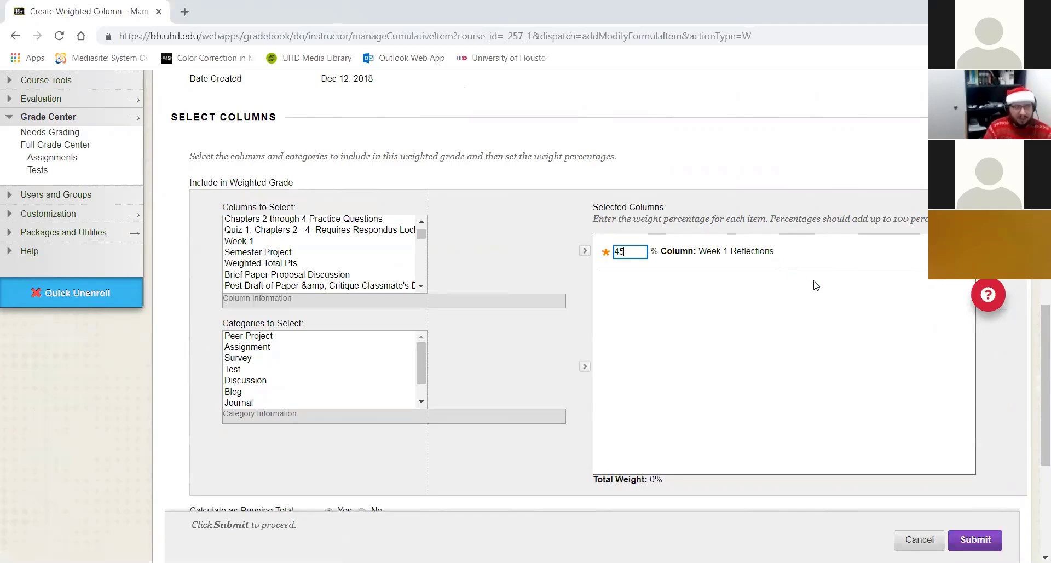
scroll(939, 395, down, 3)
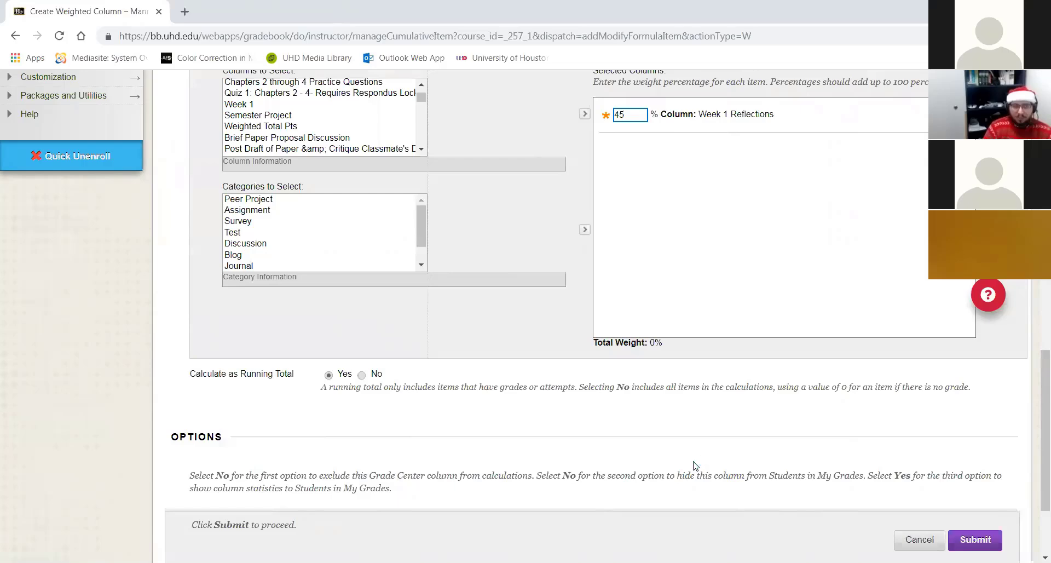
scroll(716, 463, up, 1)
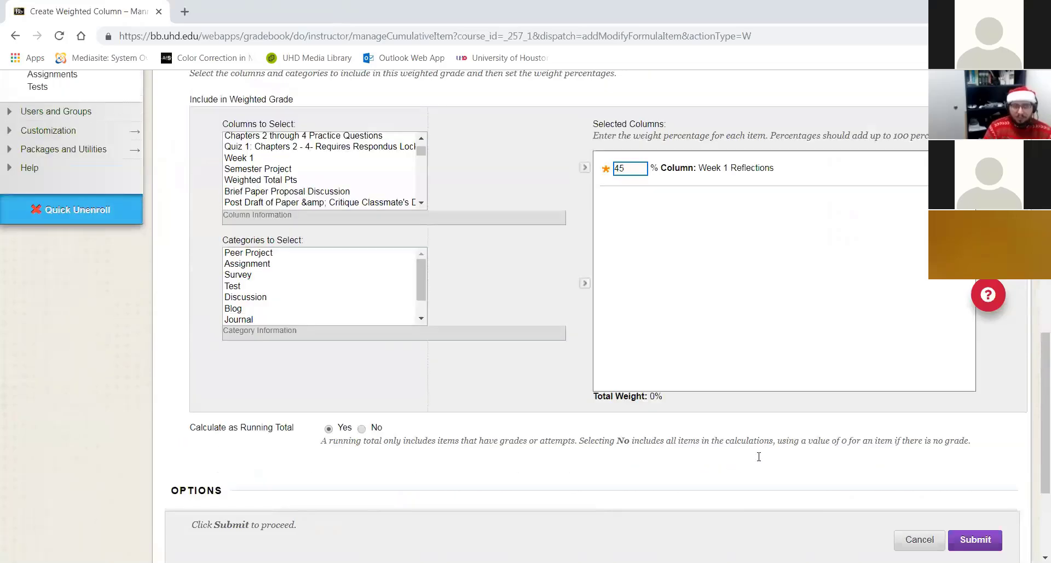
scroll(755, 456, down, 2)
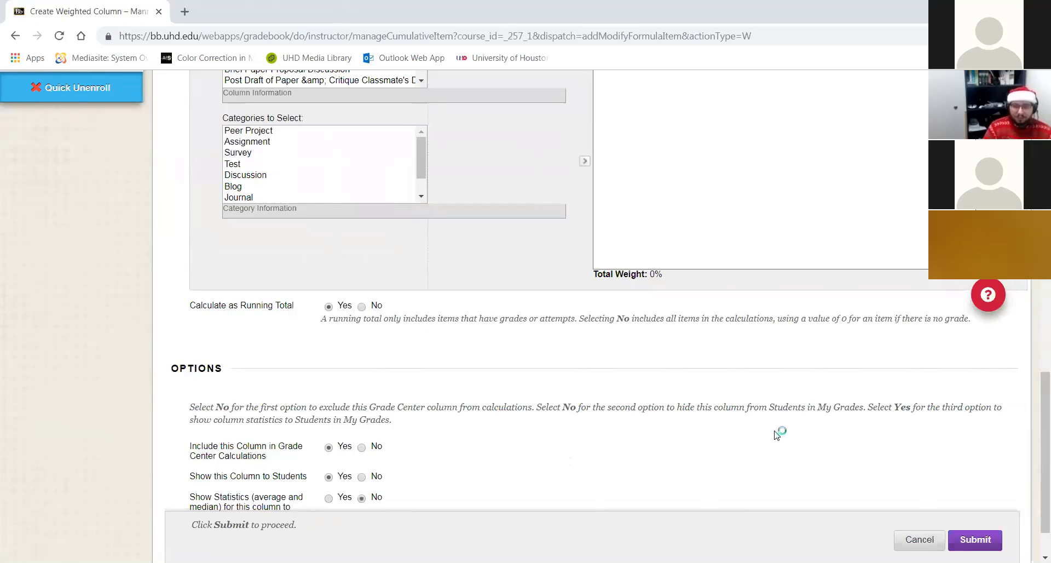
scroll(766, 394, up, 2)
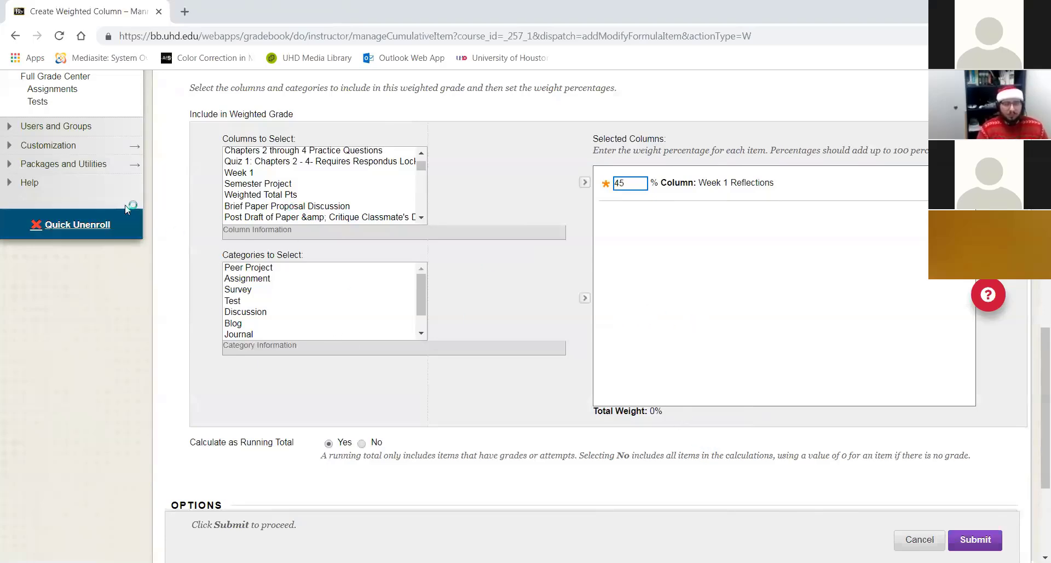
click(920, 539)
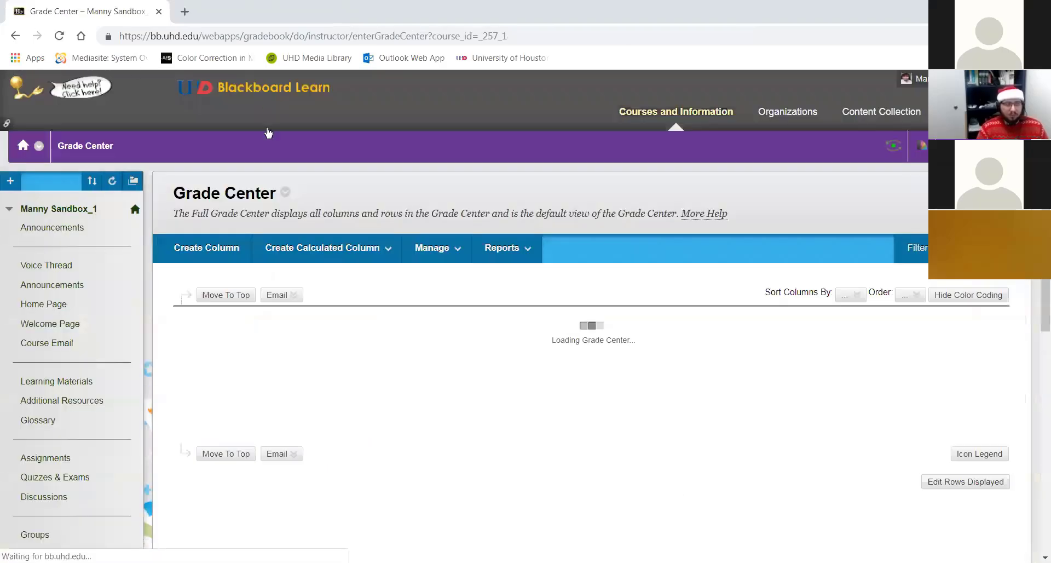
click(214, 251)
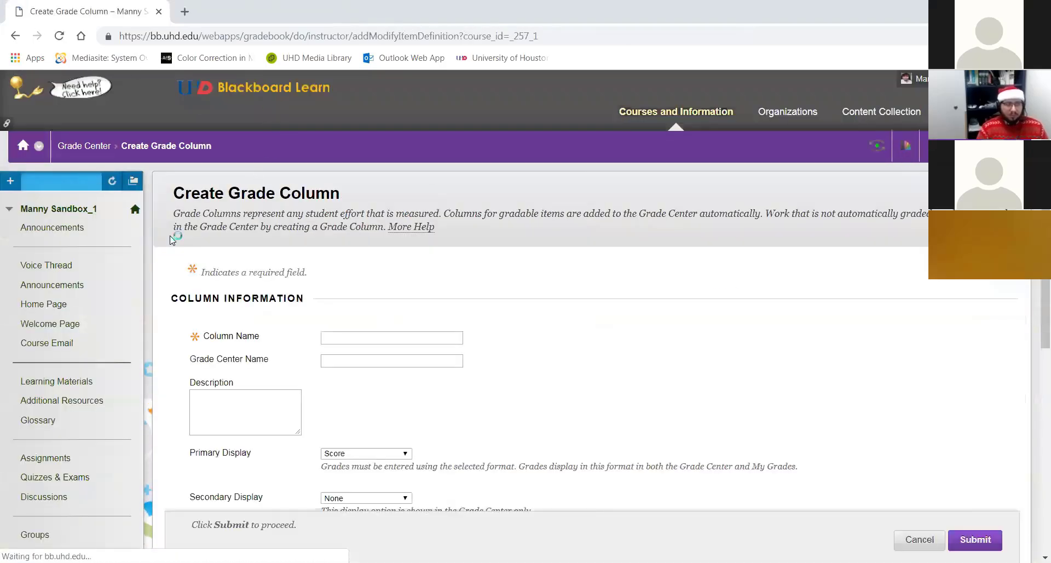
scroll(397, 301, down, 6)
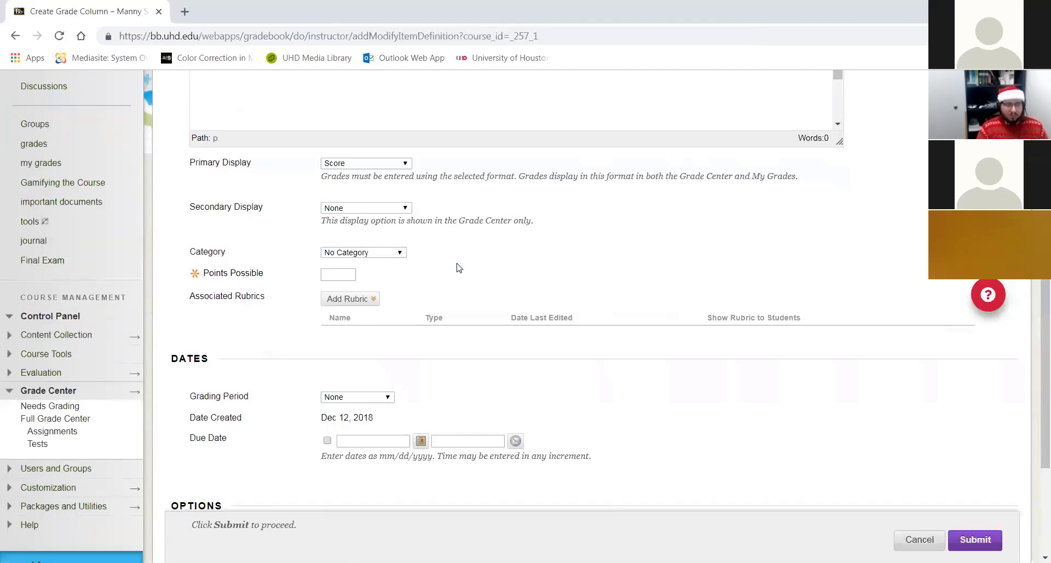
click(920, 540)
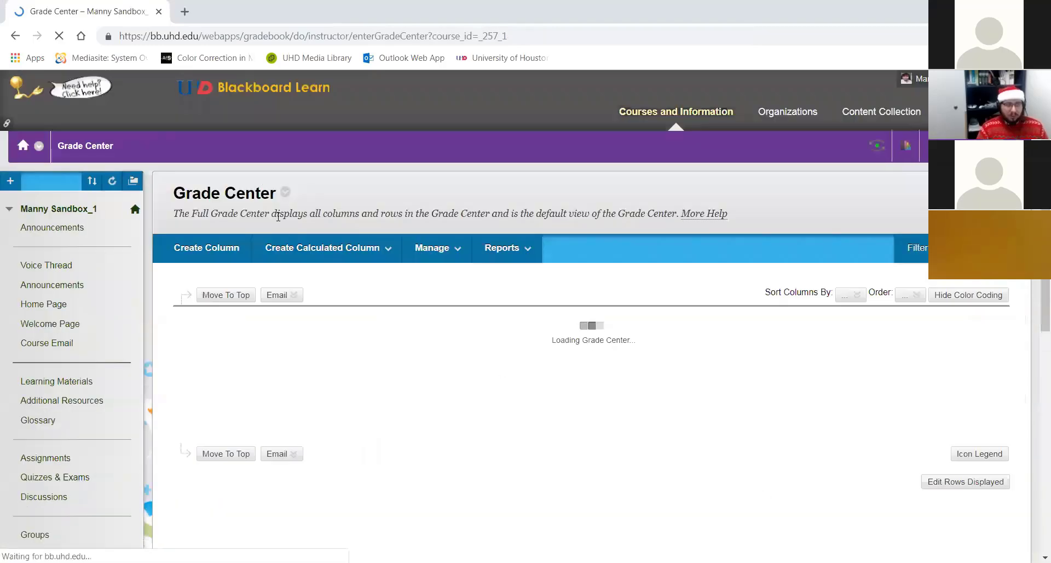
Start a new weighted calculated column and include the Quiz 2 Chapters 5 - 8 column in its weighted grade
click(293, 247)
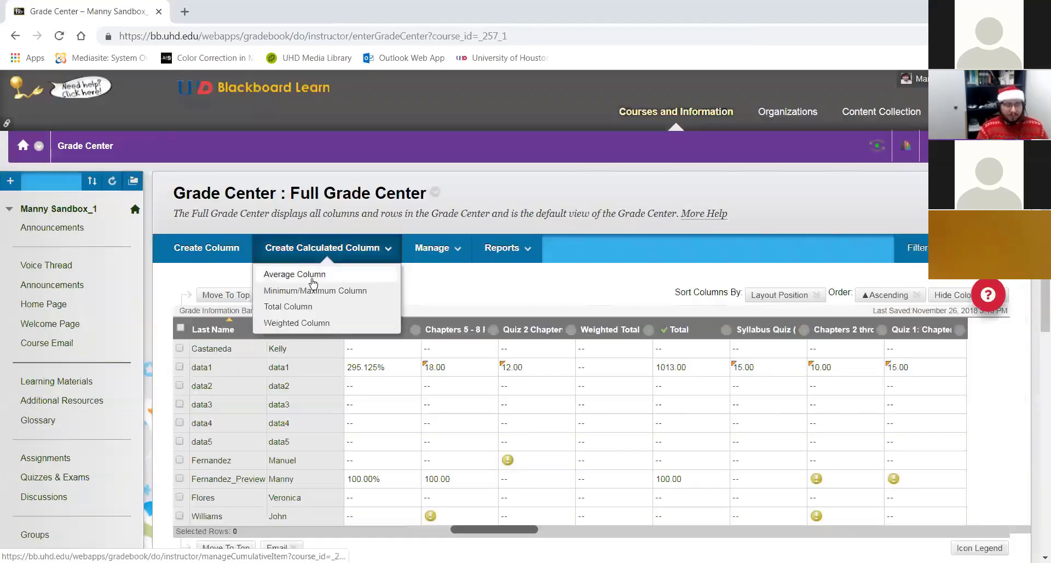
click(297, 323)
scroll(510, 328, down, 4)
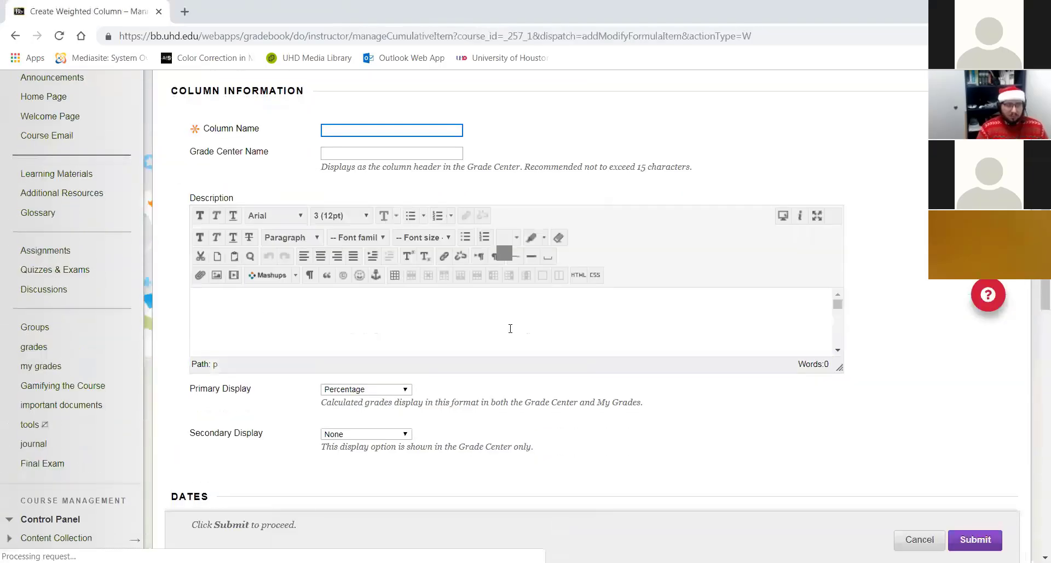
scroll(510, 328, down, 6)
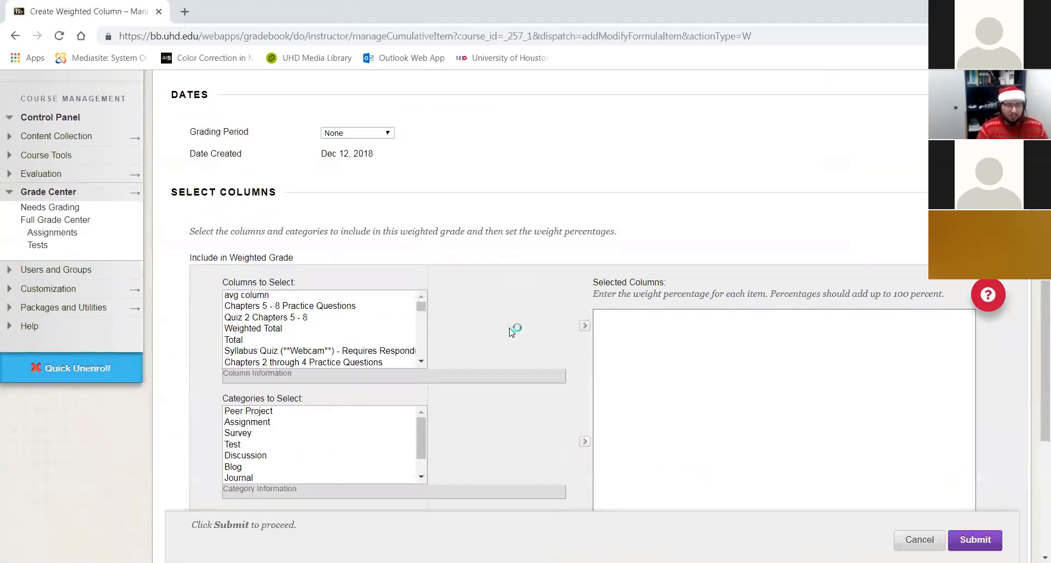
scroll(511, 331, down, 1)
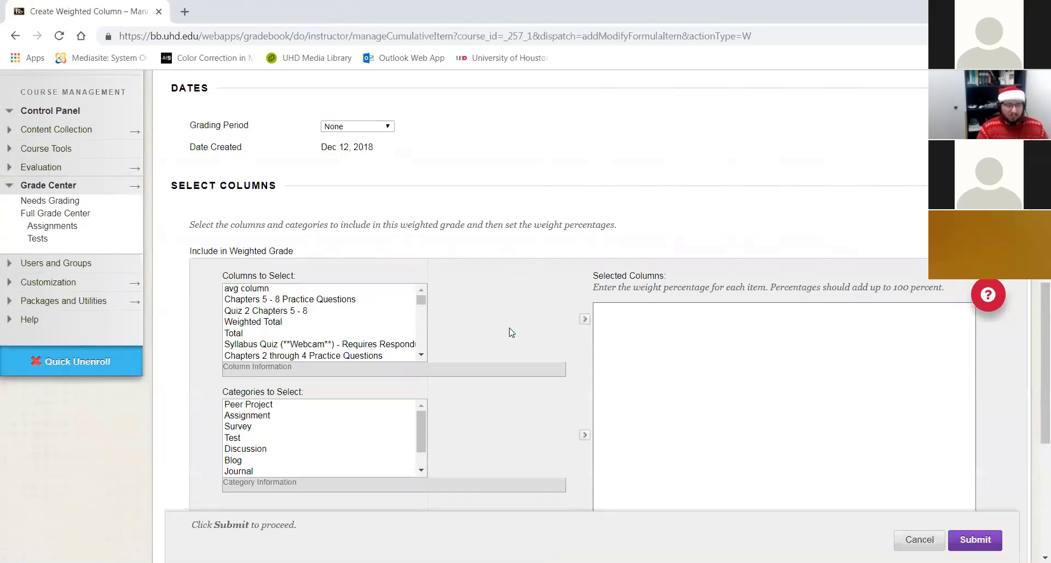
click(246, 324)
scroll(247, 326, down, 3)
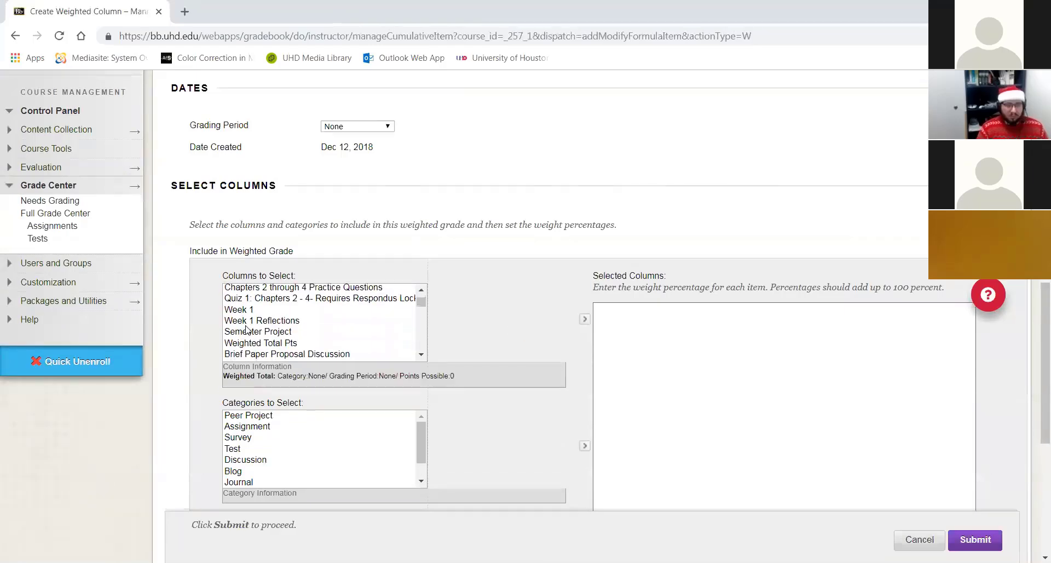
scroll(246, 325, up, 3)
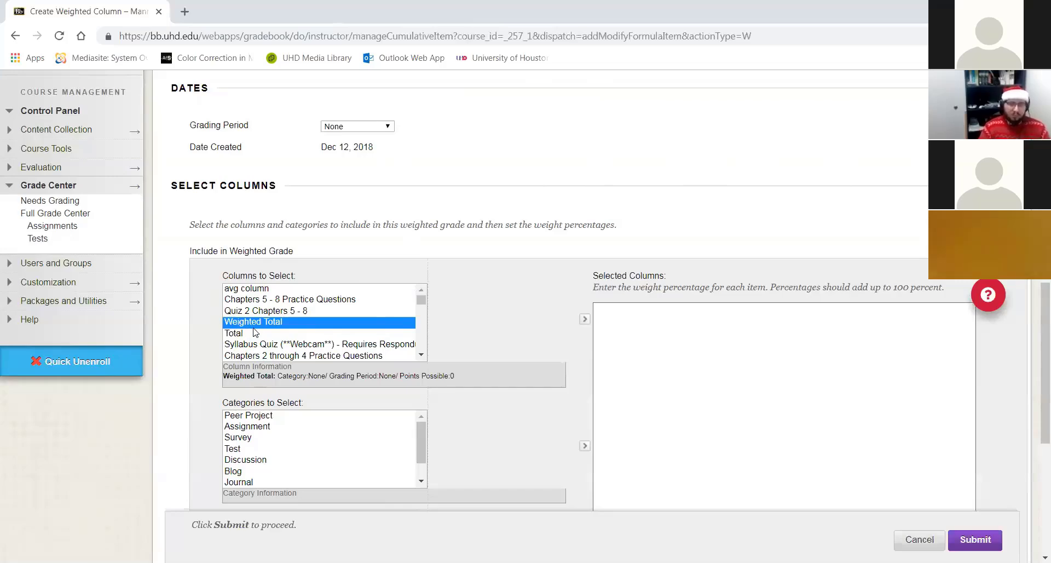
click(280, 314)
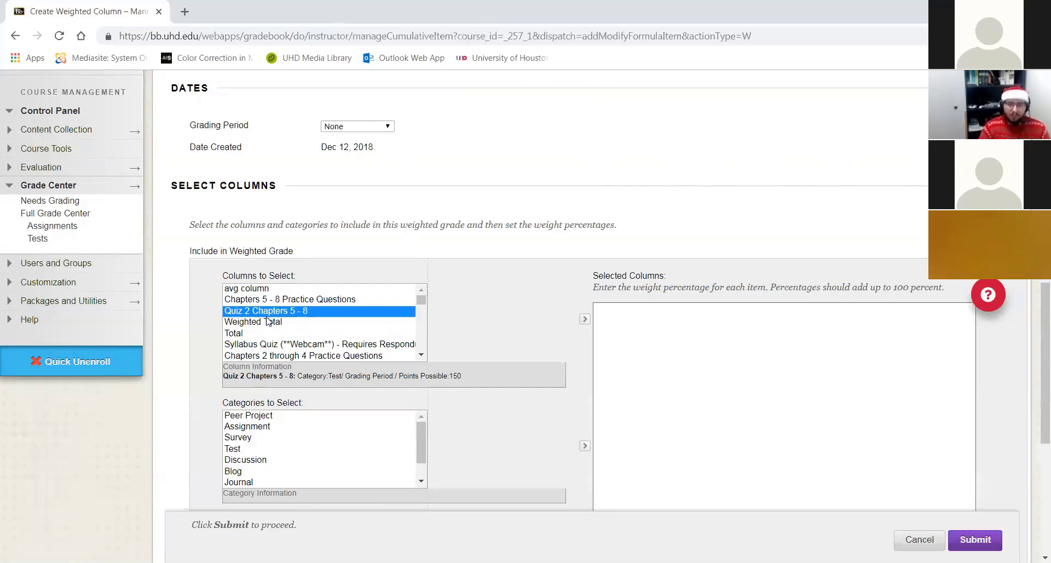
click(269, 310)
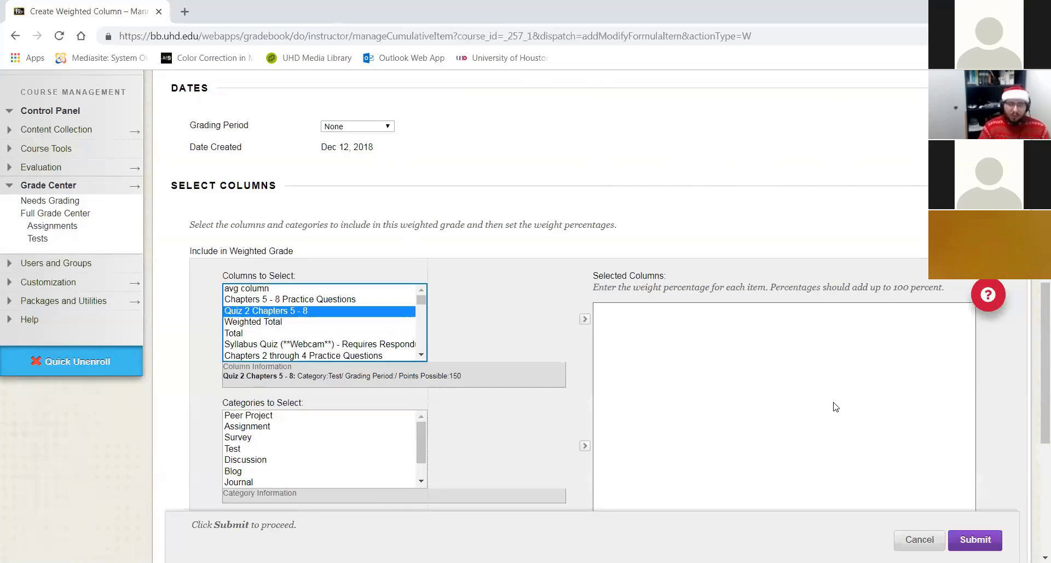
click(584, 320)
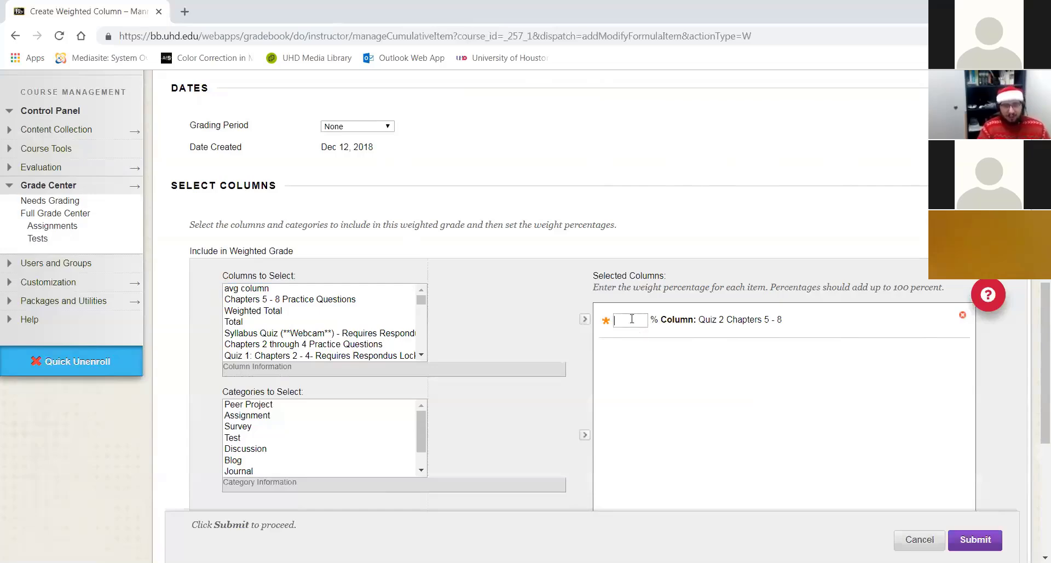
Go to the weight percentage of the Quiz 2 Chapters 5 - 8 column, and cancel the weighted column without saving
click(632, 318)
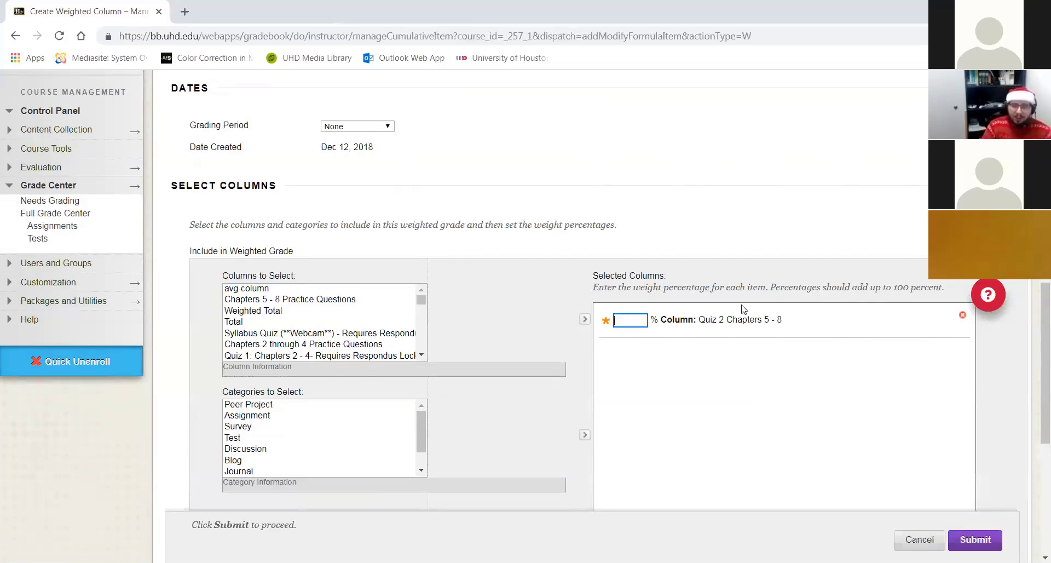
click(703, 387)
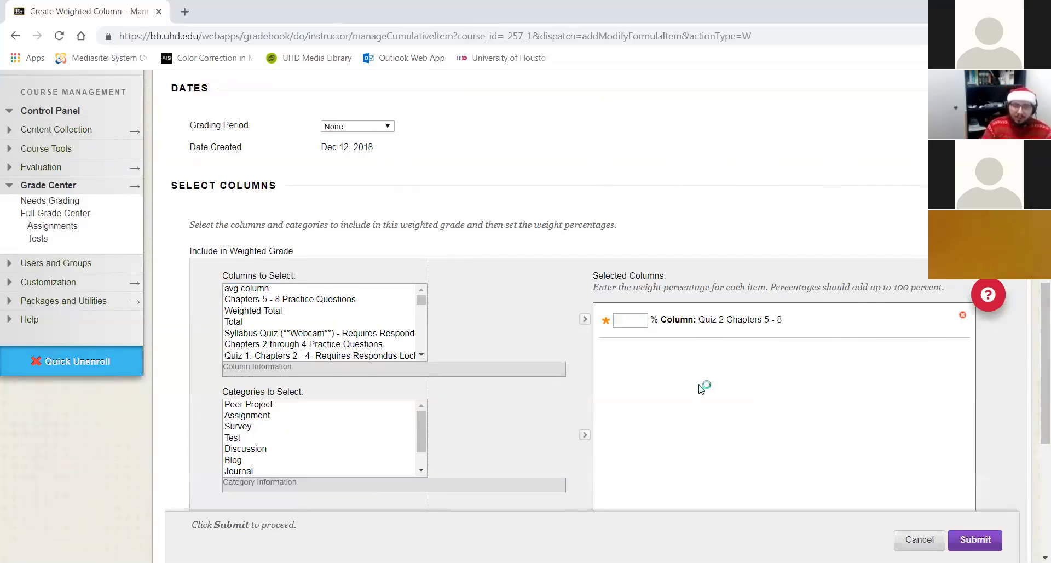
click(634, 321)
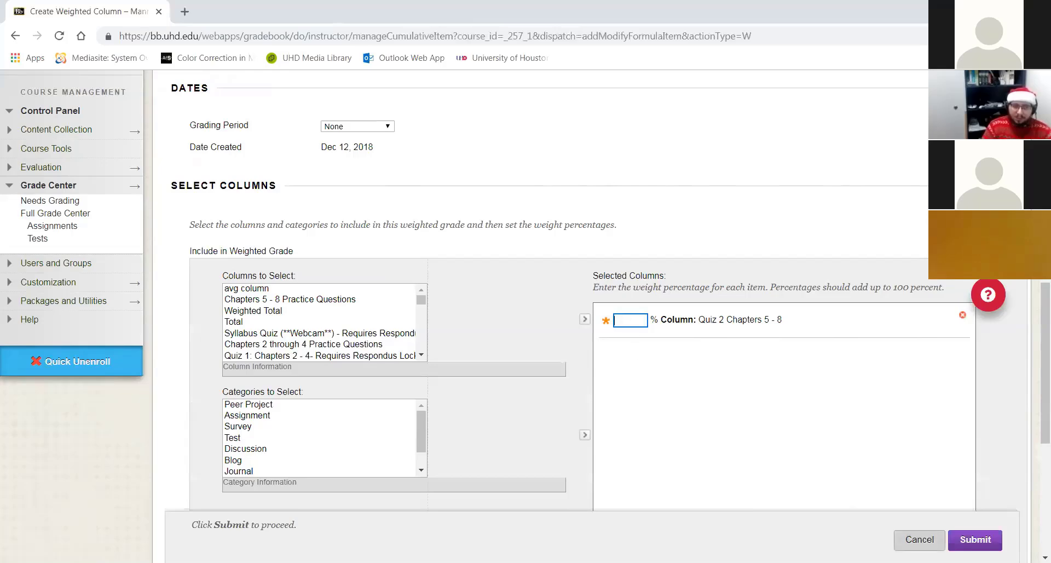
click(918, 545)
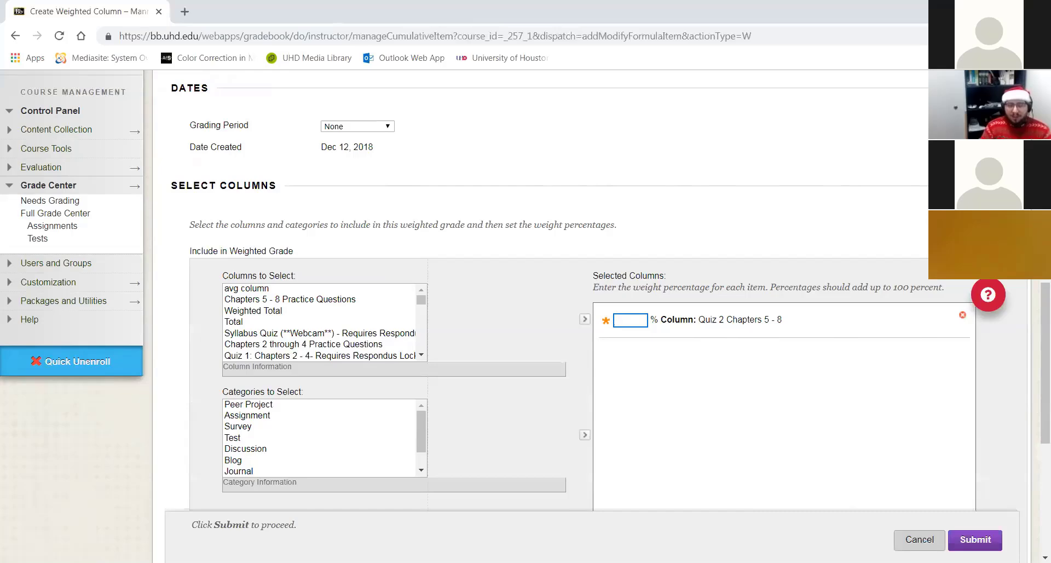
click(920, 542)
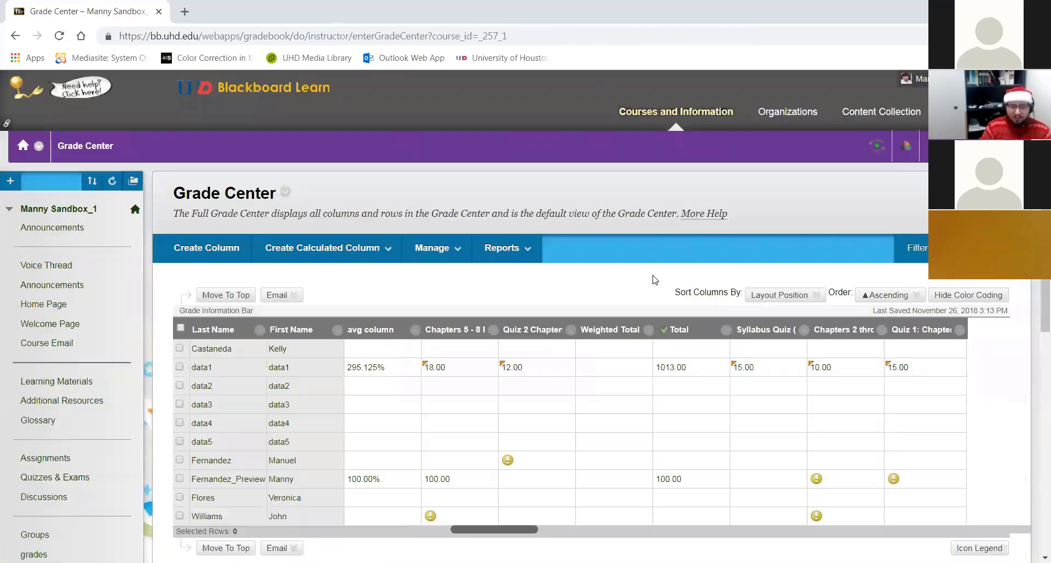
Start another weighted calculated column and include the Test category in its weighted grade
scroll(653, 277, down, 1)
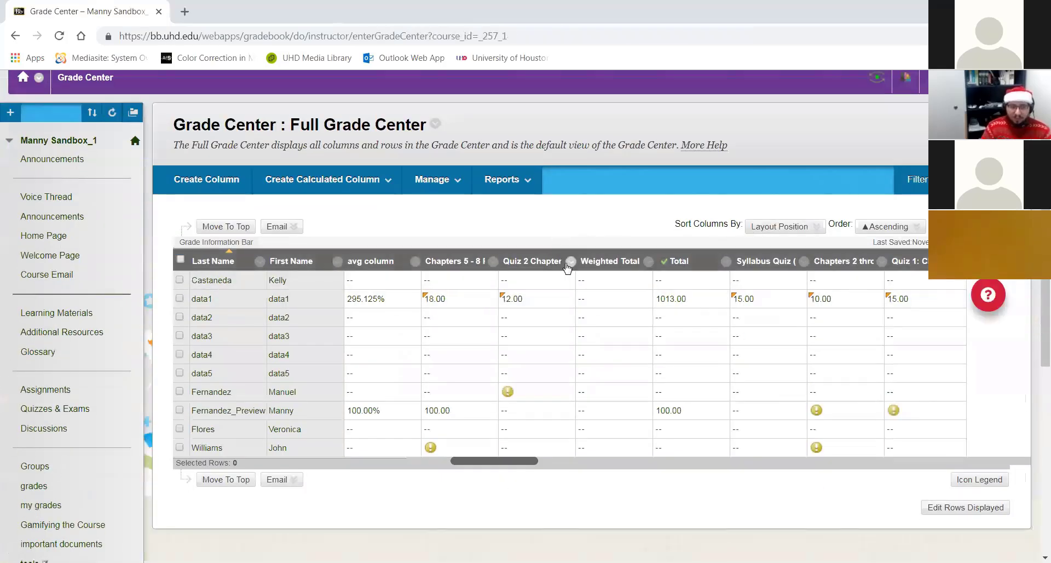
click(414, 179)
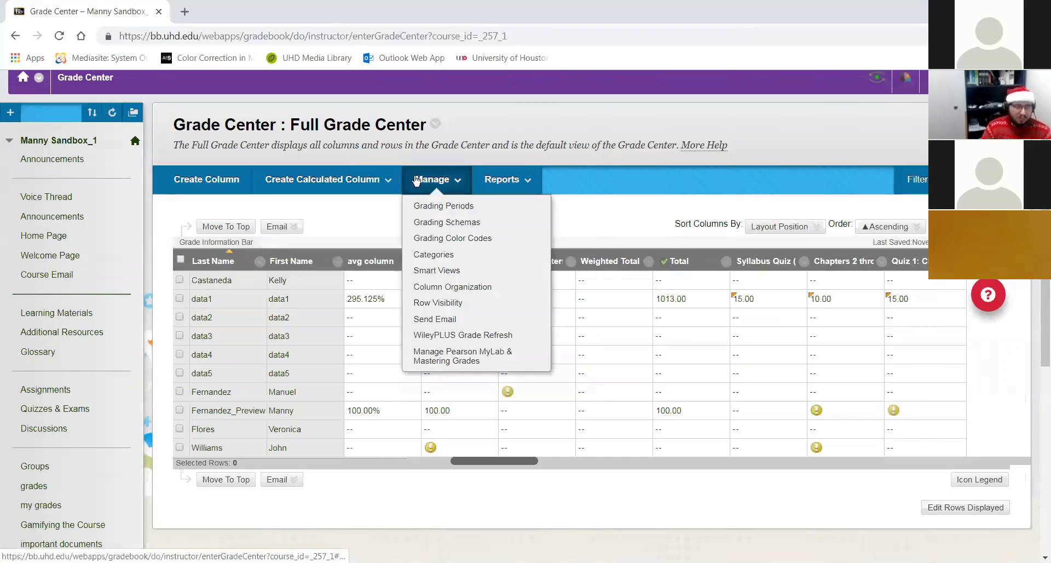
click(279, 179)
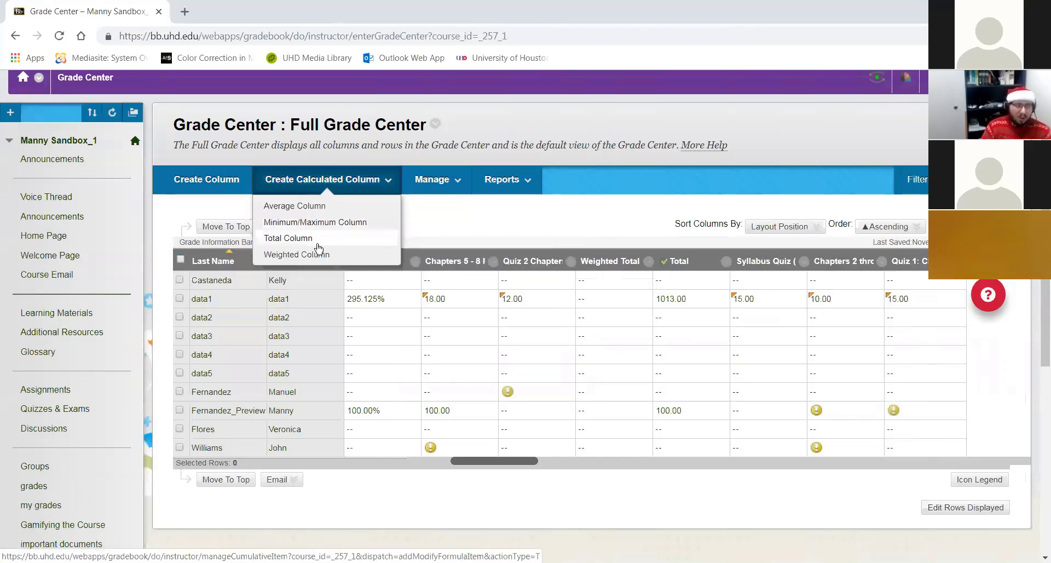
click(350, 179)
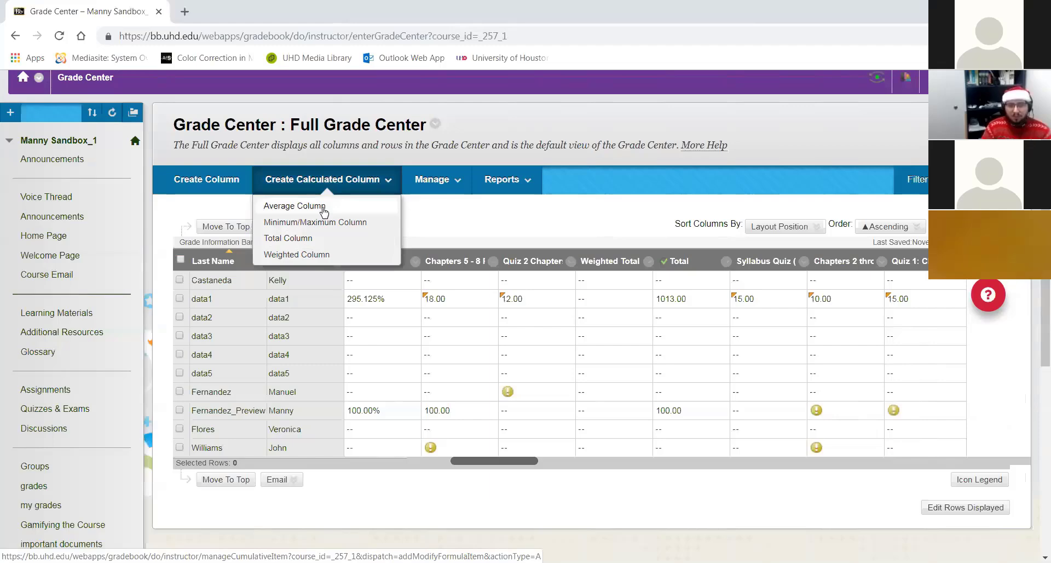
click(305, 253)
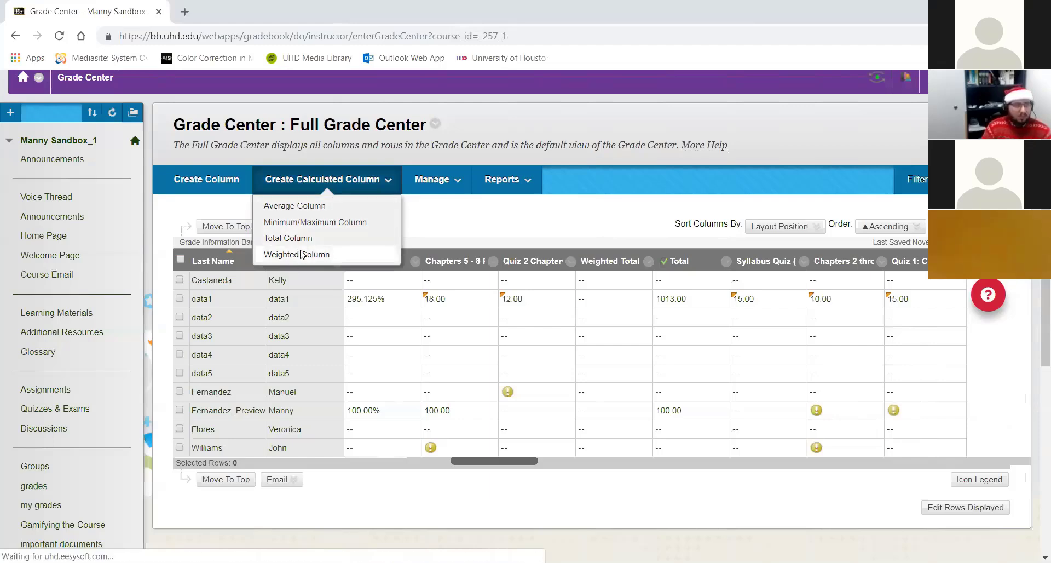
scroll(268, 476, down, 10)
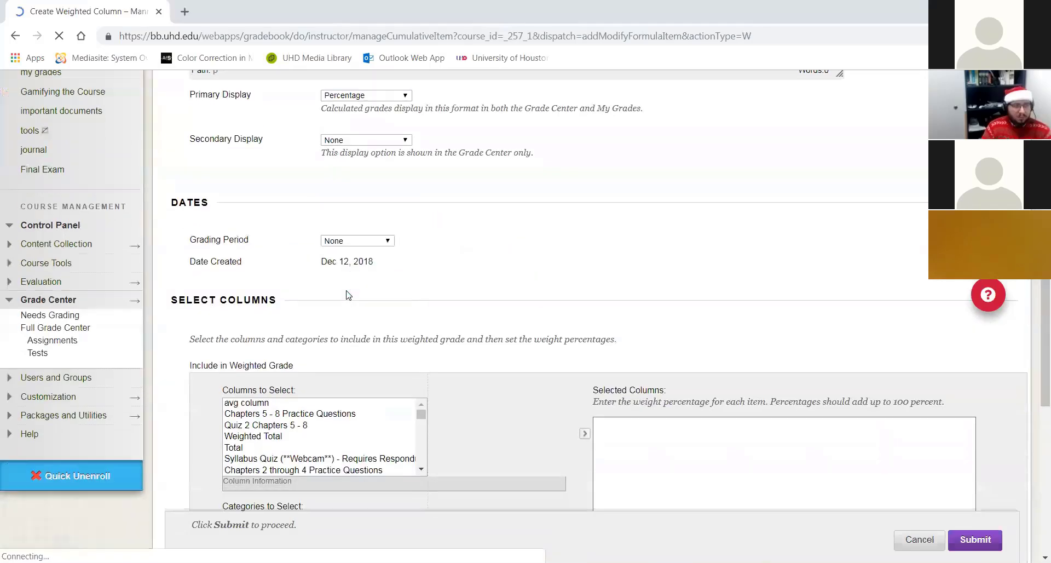
click(242, 436)
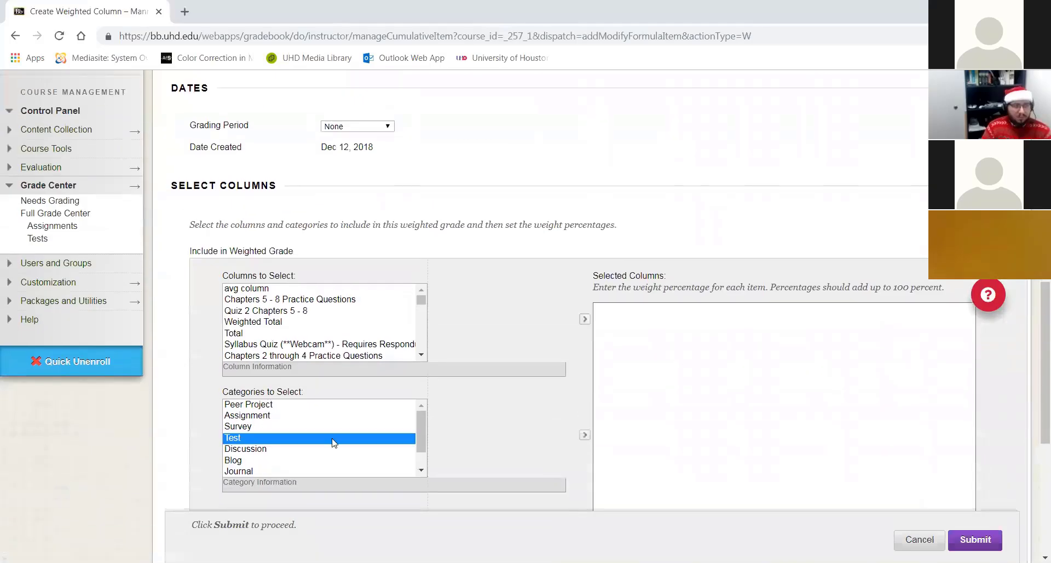
click(585, 435)
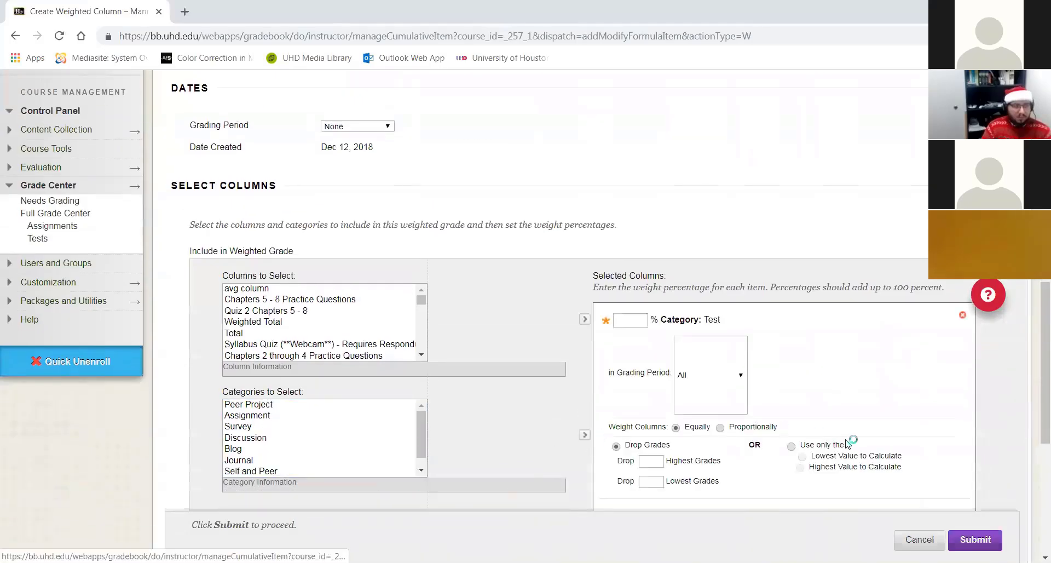
Try proportional and equal column weighting for the Test category, check its grading period choices, and cancel back to the Full Grade Center
click(720, 427)
scroll(721, 430, down, 4)
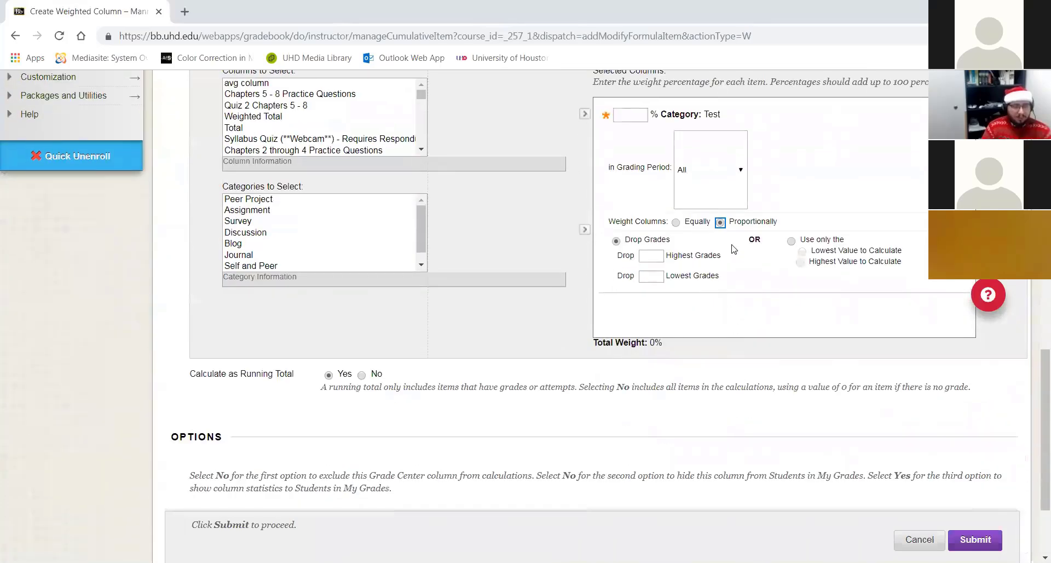
click(676, 221)
click(728, 170)
click(728, 170)
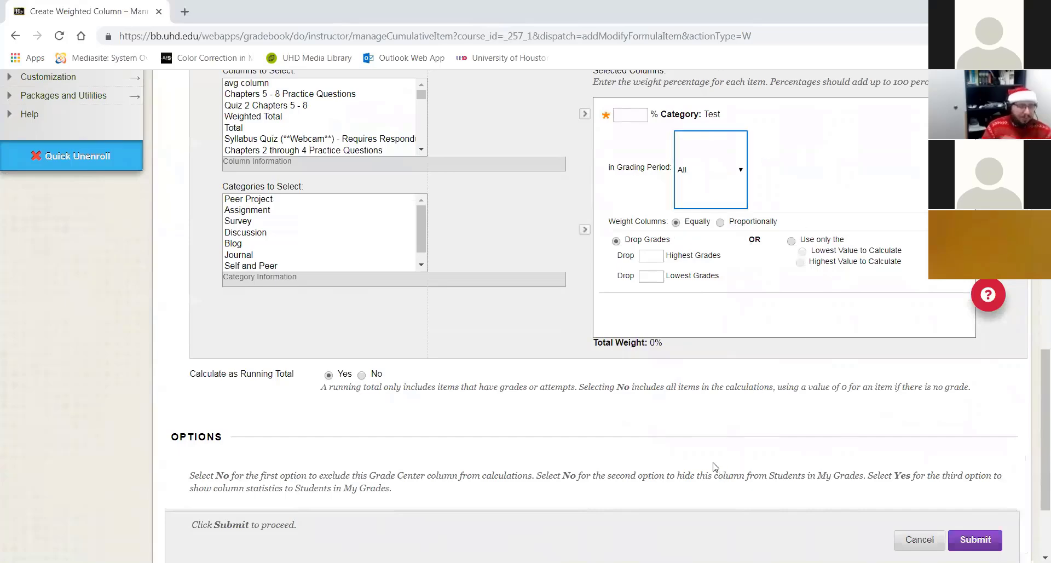
click(913, 544)
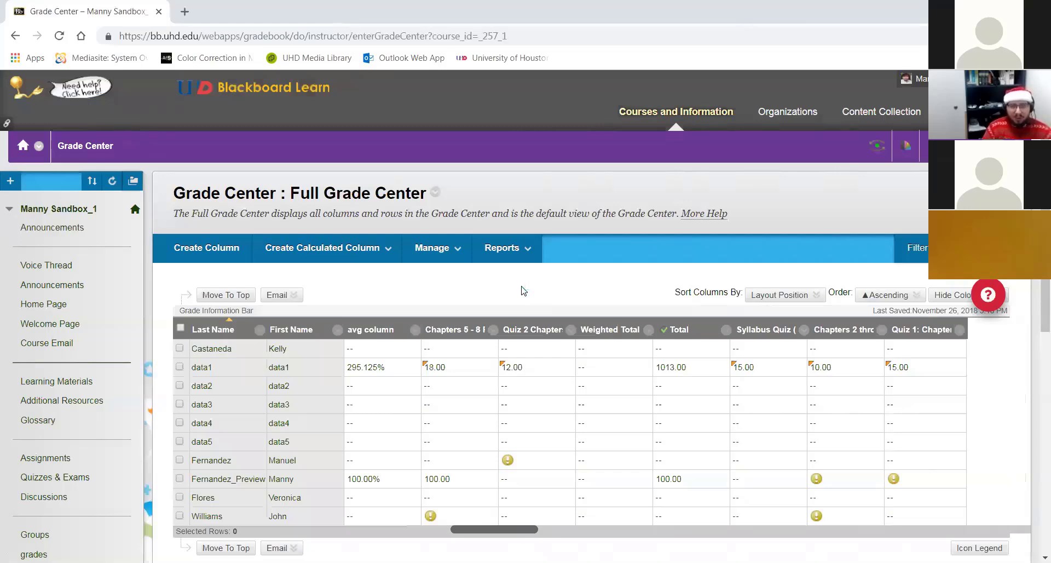
scroll(520, 296, down, 3)
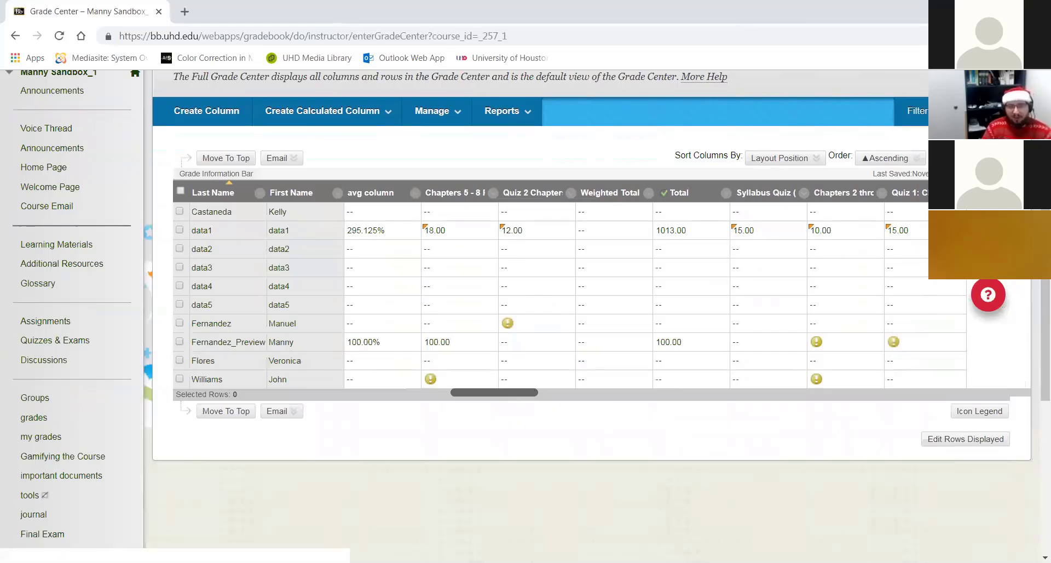
mouse_move(985, 111)
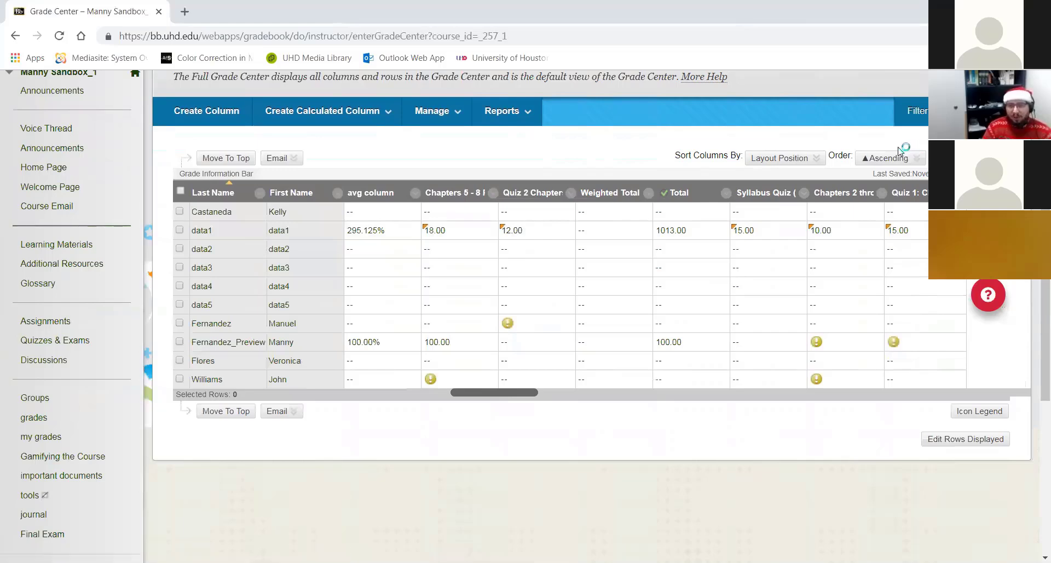
scroll(636, 153, up, 2)
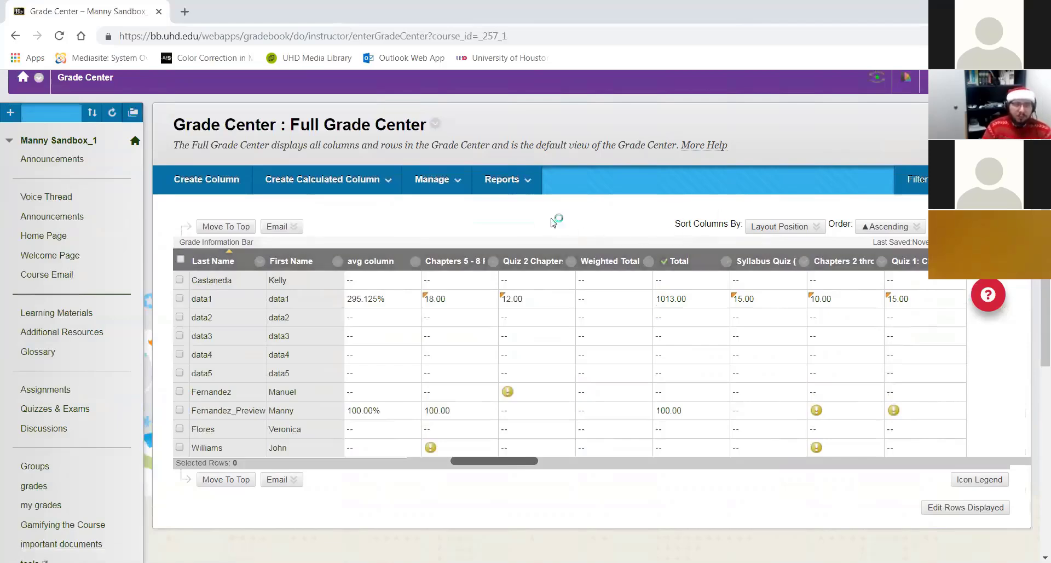
click(431, 189)
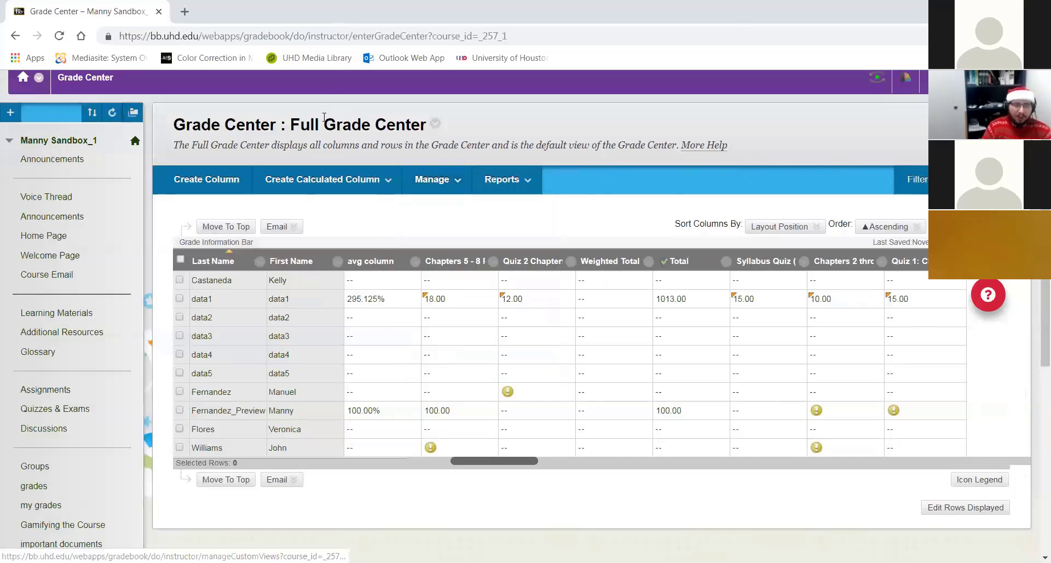
click(329, 179)
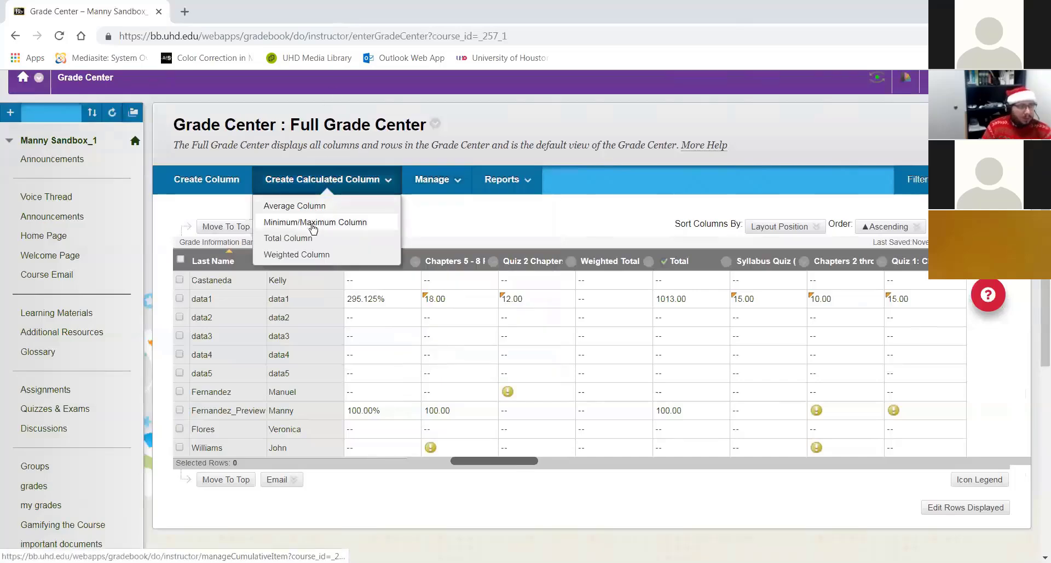
click(290, 237)
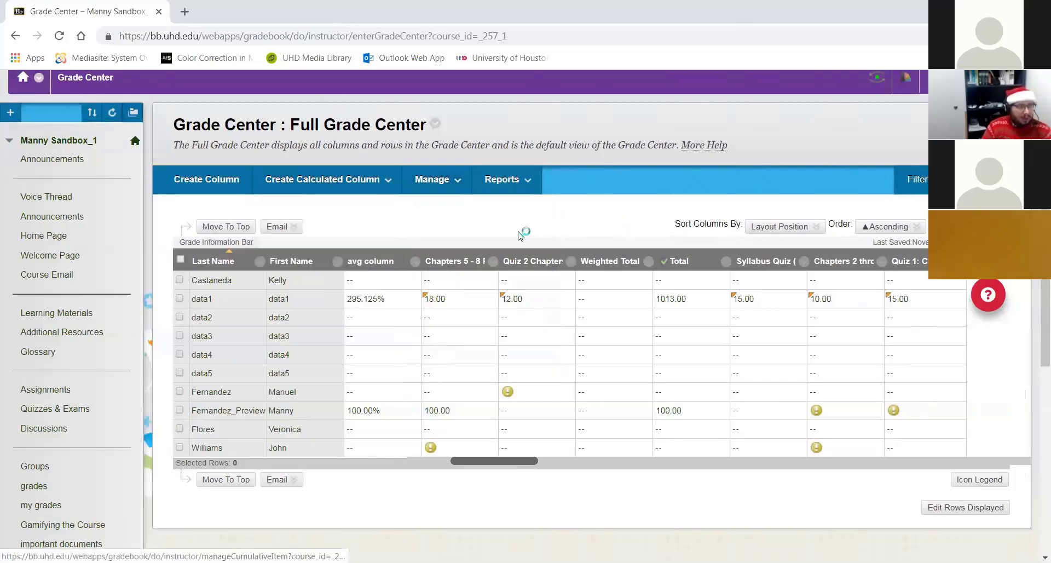
click(508, 185)
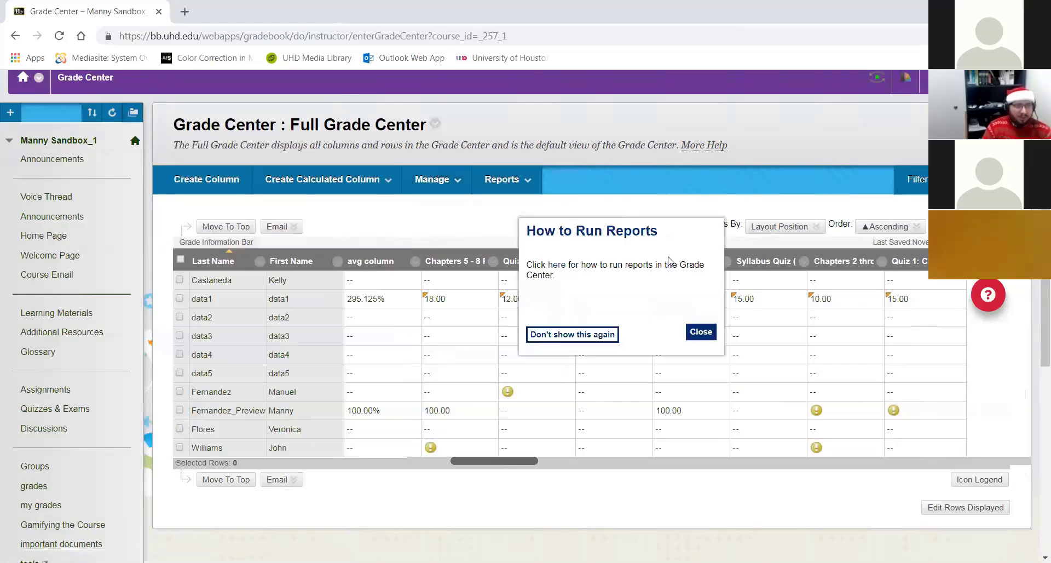
click(696, 331)
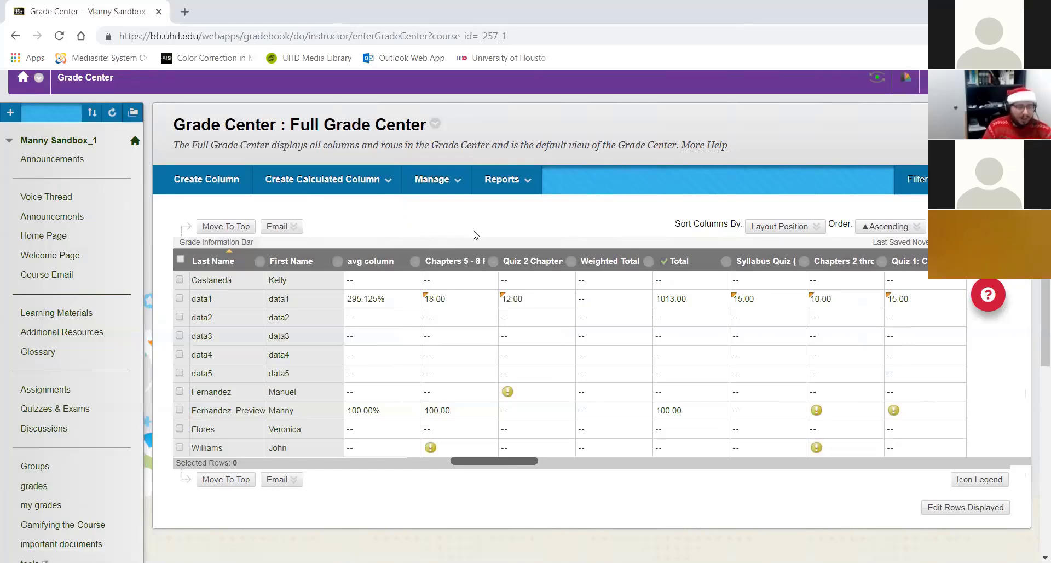
click(488, 184)
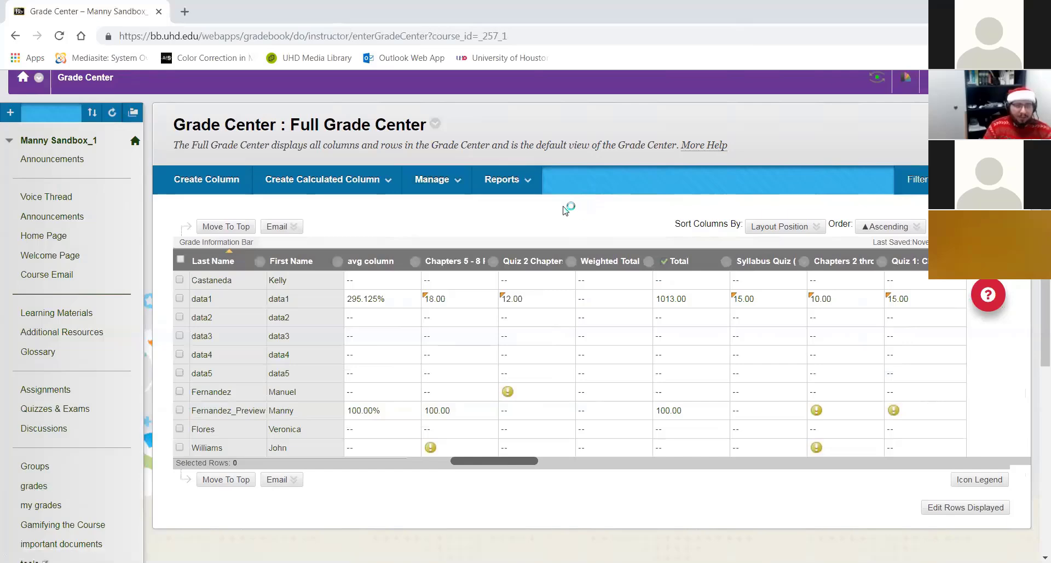
mouse_move(465, 198)
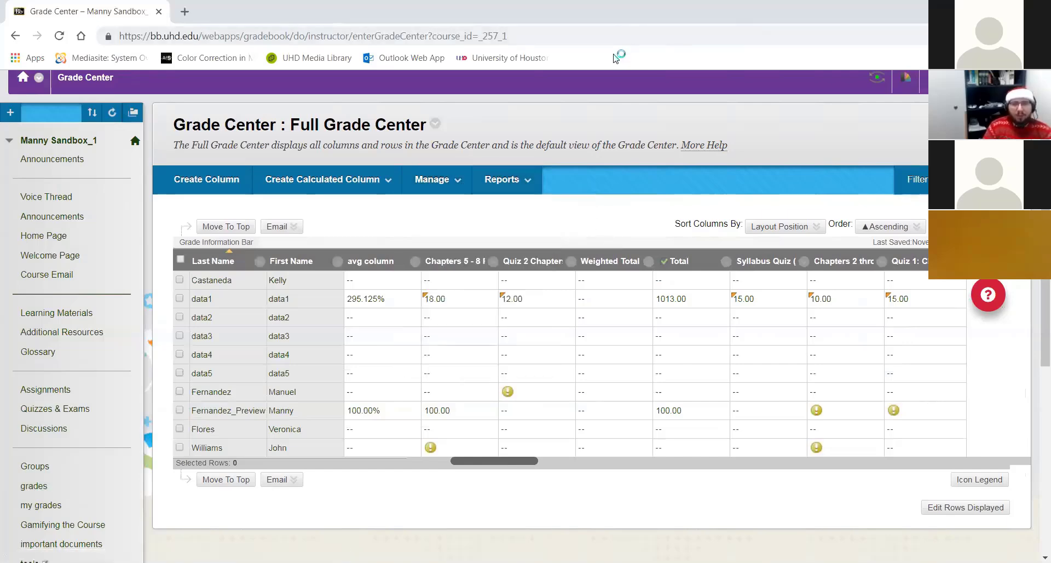
mouse_move(501, 179)
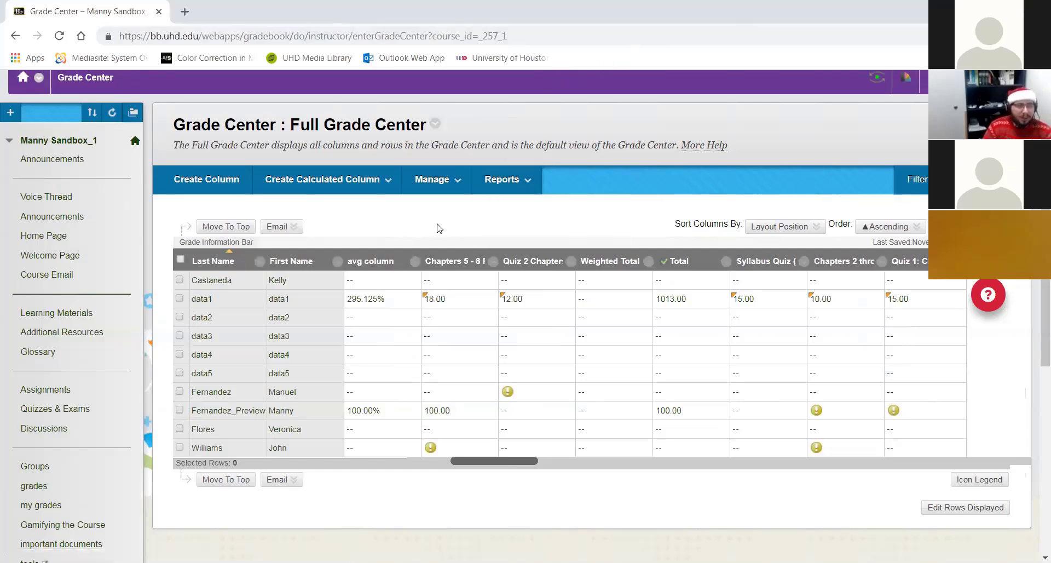
Create a new Grade Center category named Semester Project with the description left blank
mouse_move(435, 186)
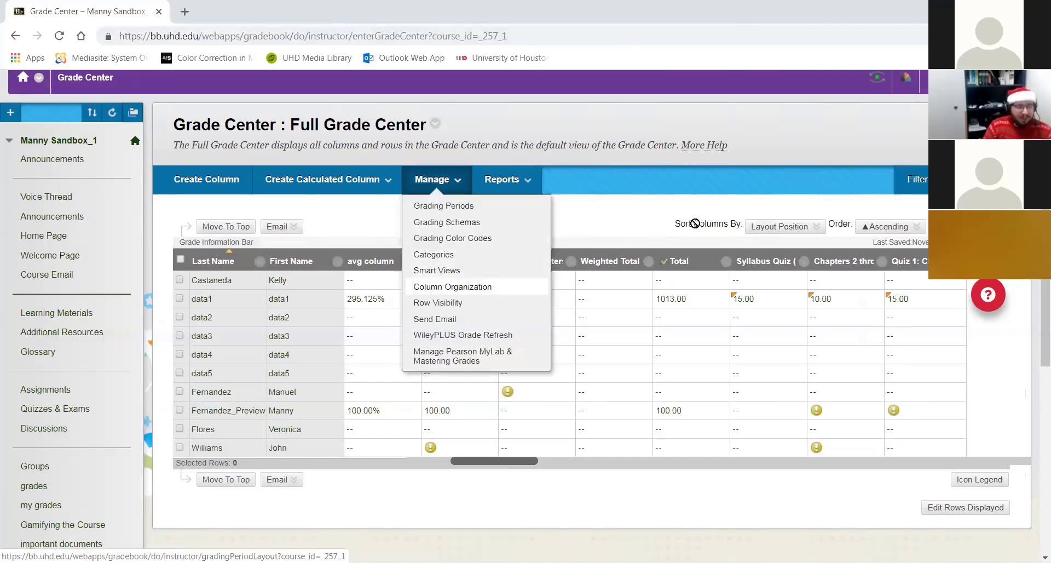
click(433, 254)
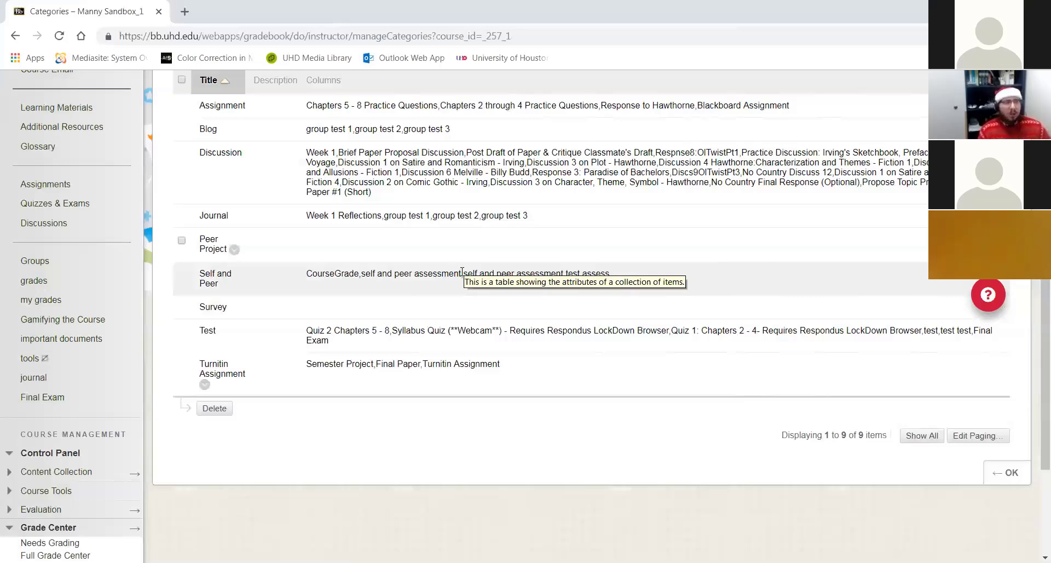
scroll(197, 266, up, 4)
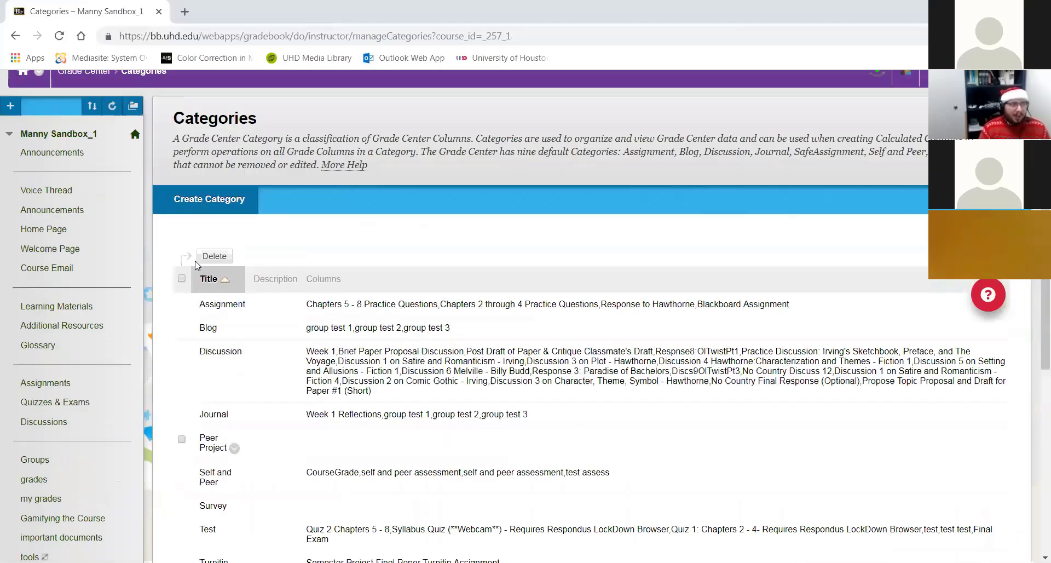
scroll(197, 265, up, 1)
click(209, 278)
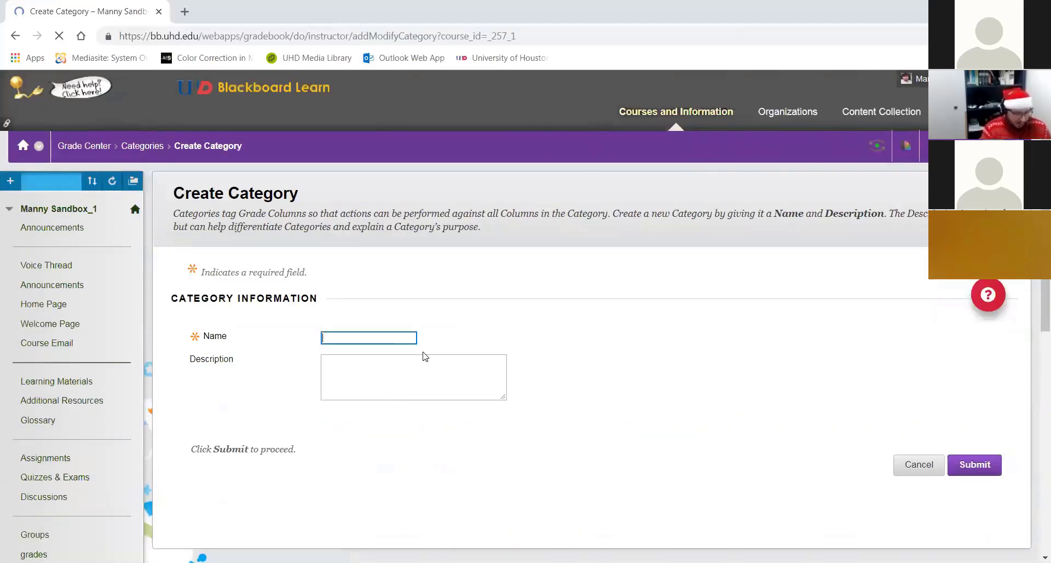
text(Semest)
text(er 1)
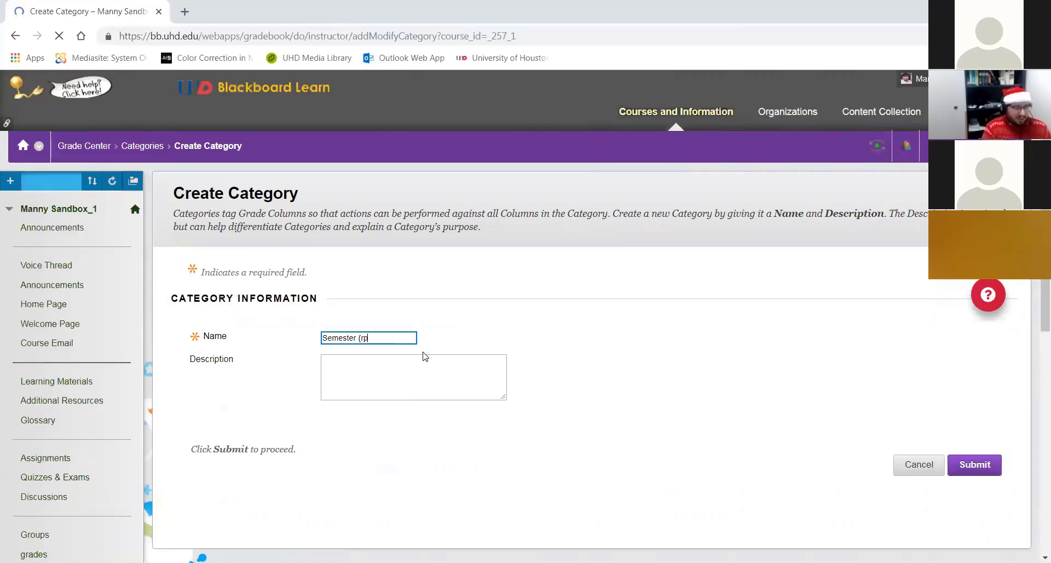
key(BackSpace)
text(Projecv)
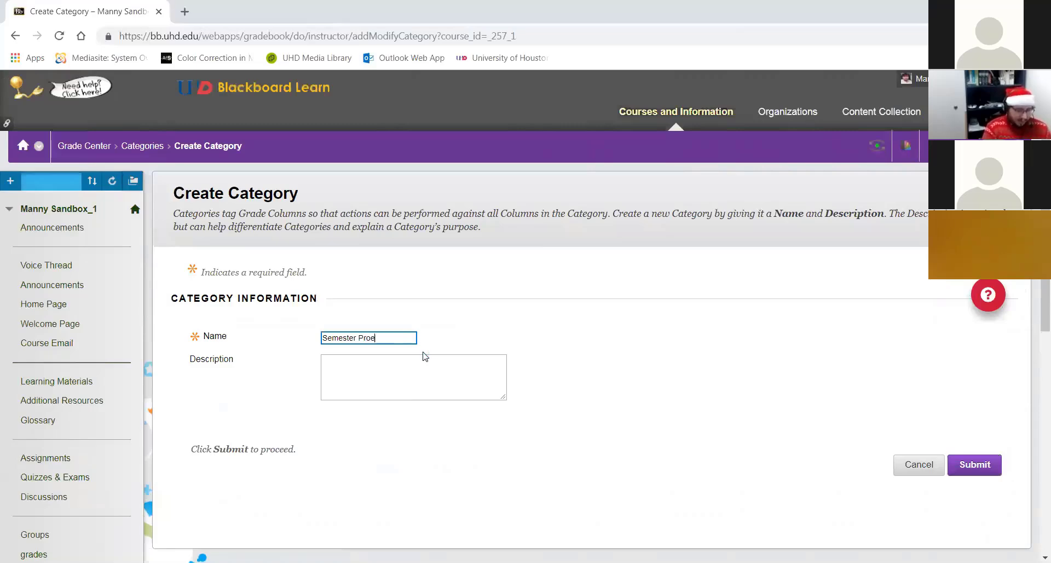
key(BackSpace)
text(t)
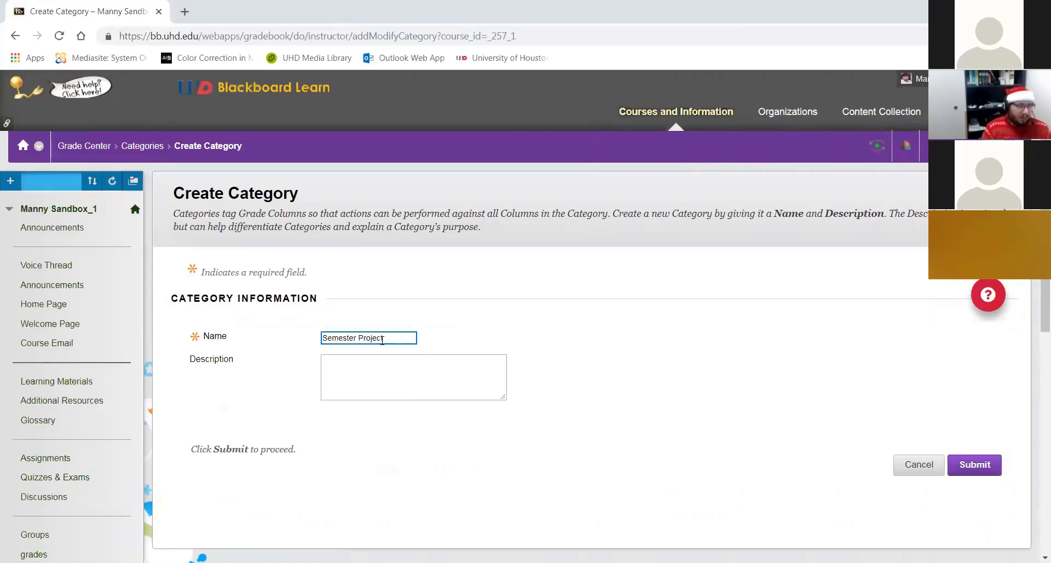
click(376, 384)
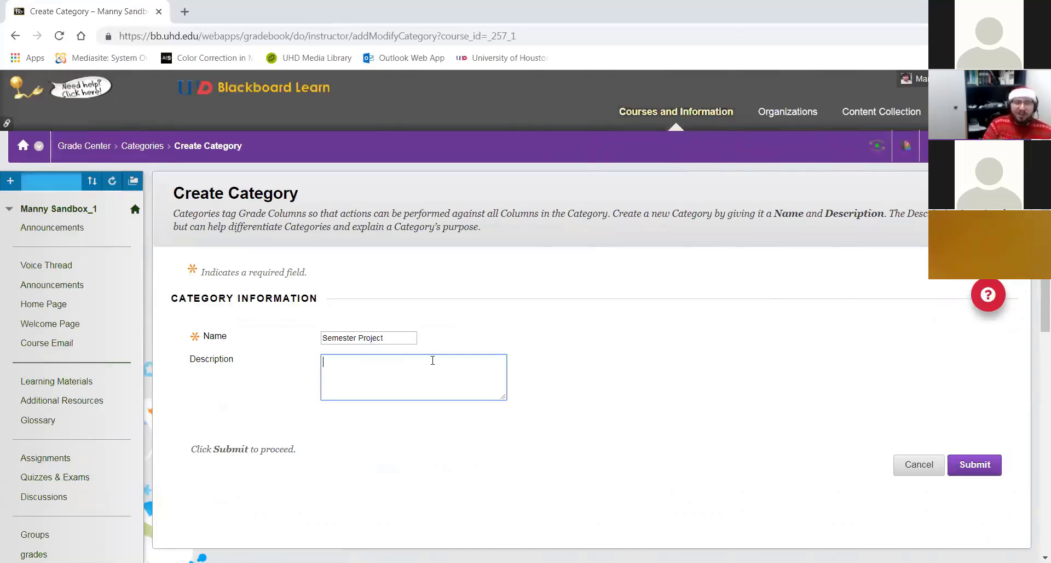
click(987, 474)
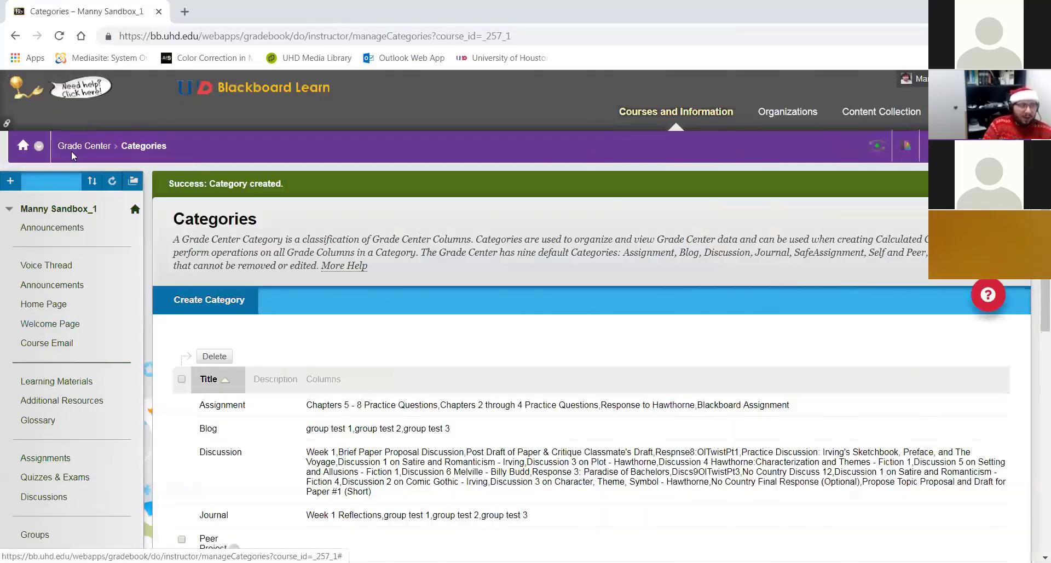
Assign the Semester Project and Brief Paper Proposal Discussion columns to the Semester Project category in Column Organization and save the layout
click(85, 146)
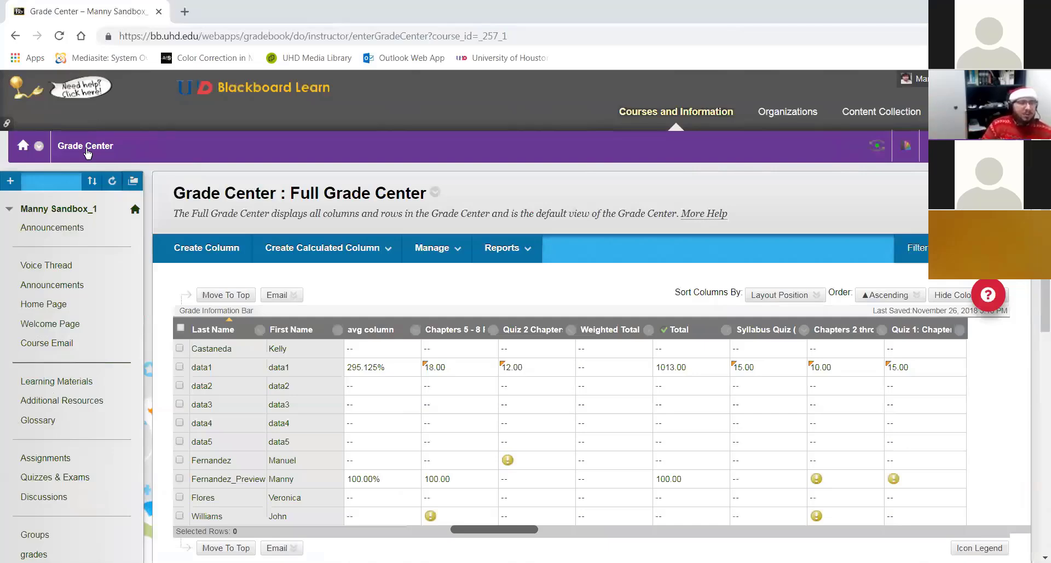
click(435, 247)
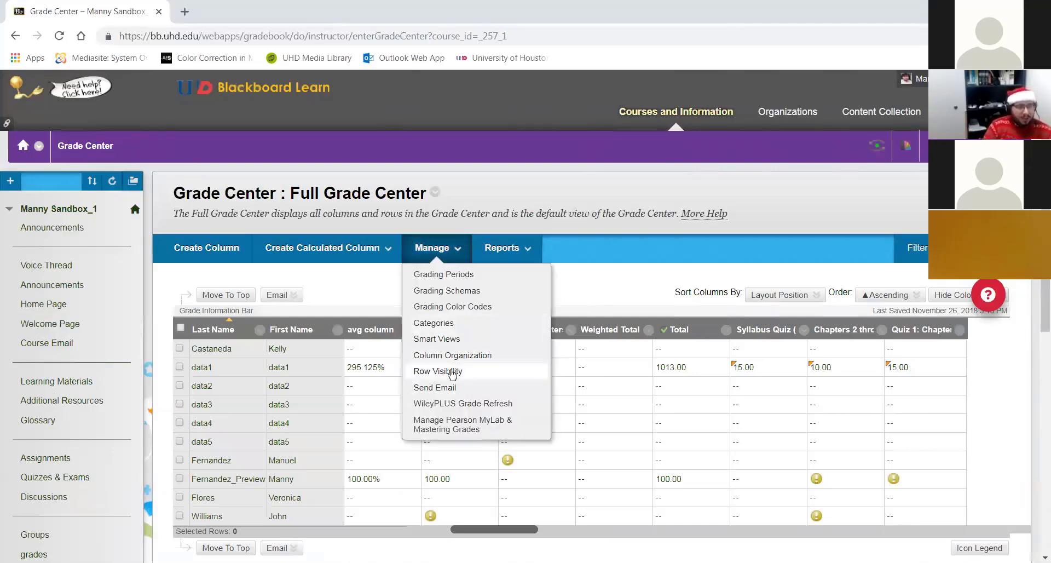
click(465, 354)
scroll(499, 282, down, 3)
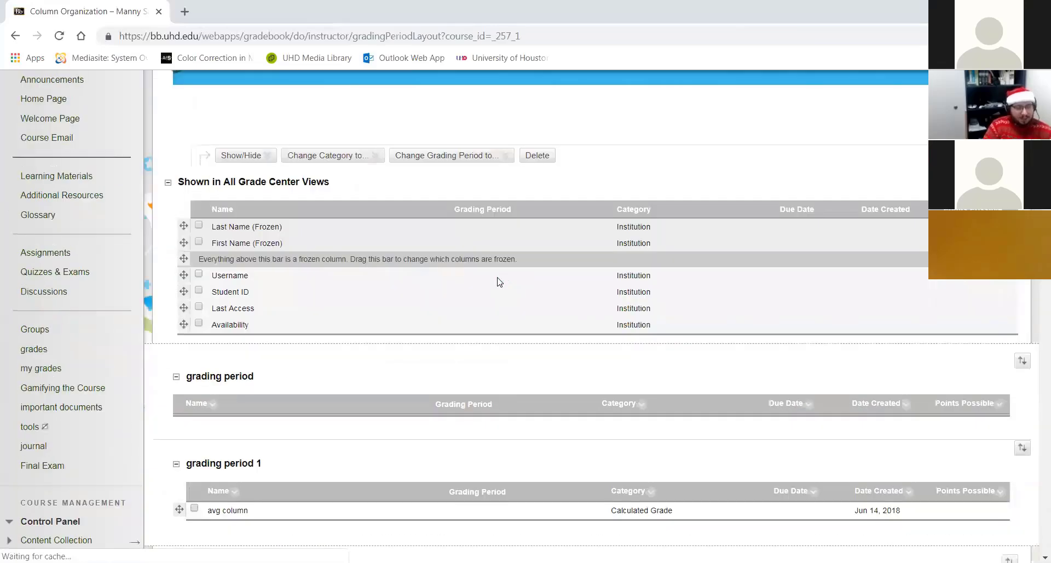
scroll(499, 282, down, 8)
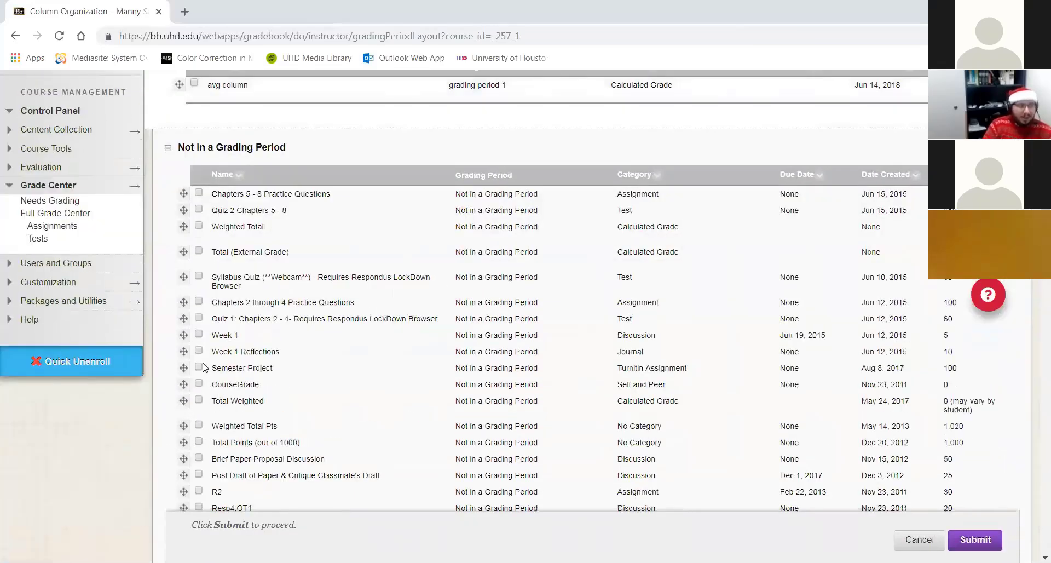
click(199, 367)
scroll(205, 424, down, 3)
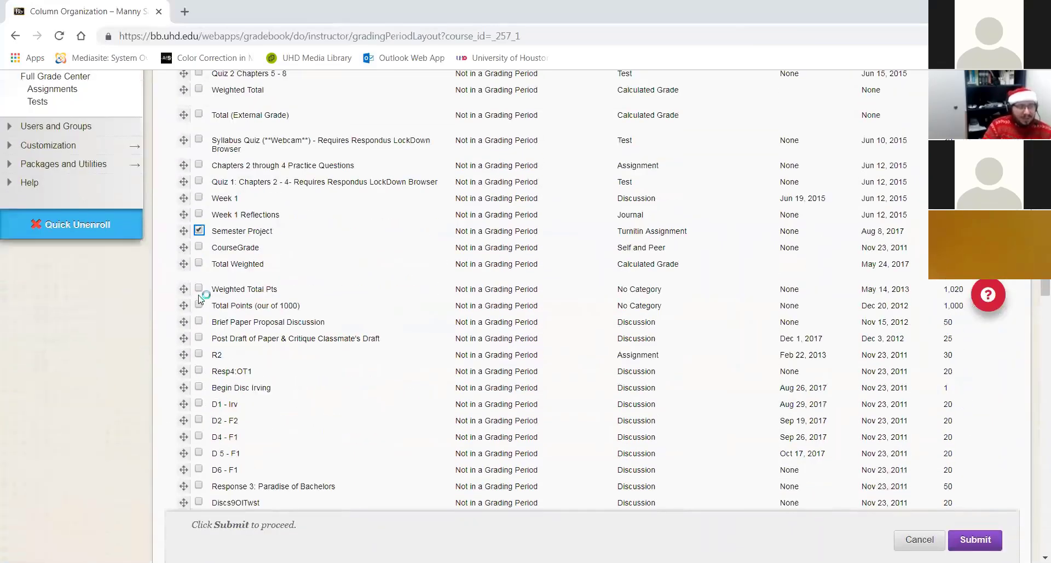
click(200, 322)
scroll(408, 372, down, 20)
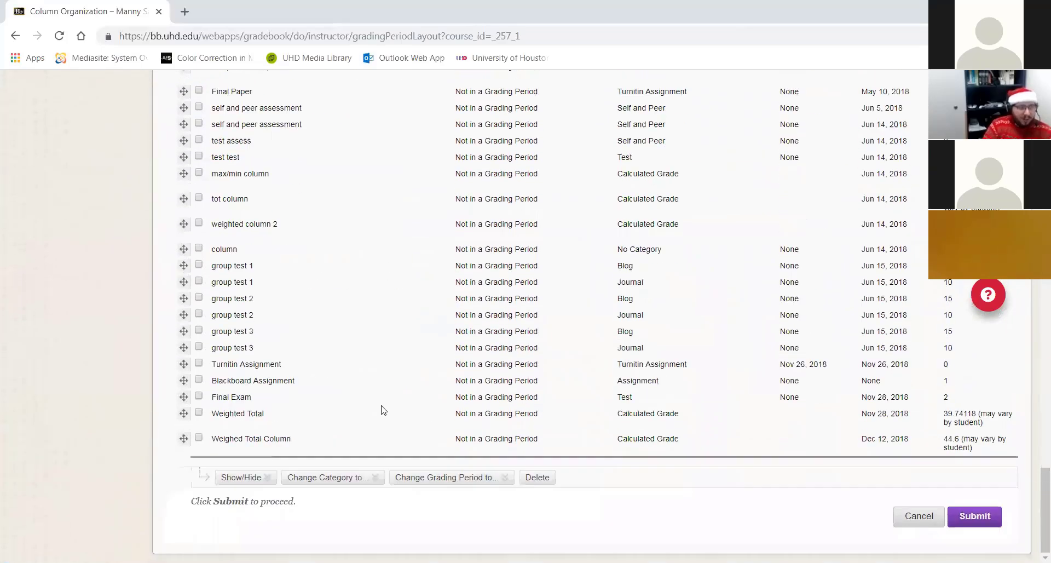
click(323, 477)
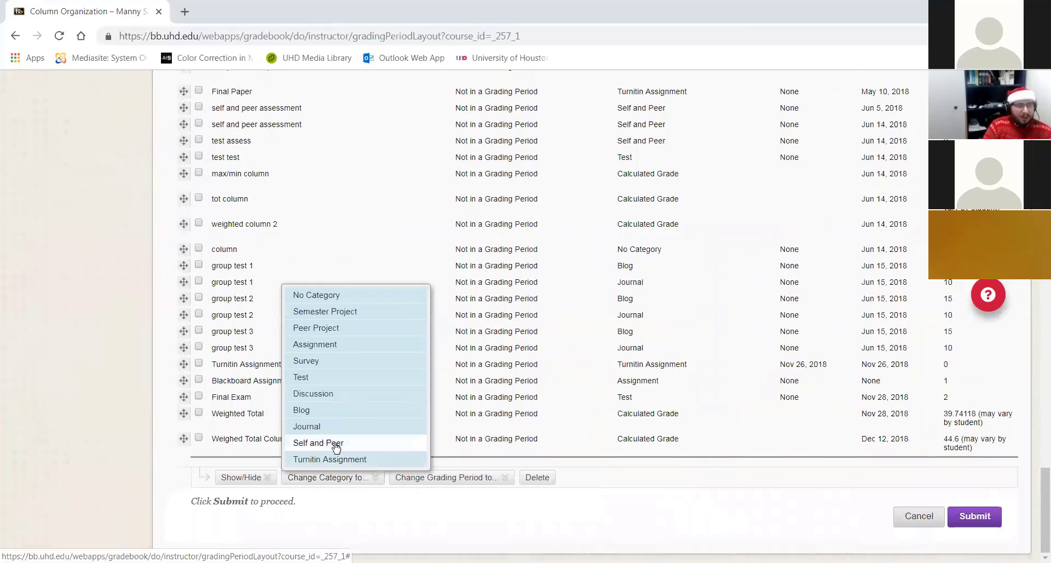
click(330, 313)
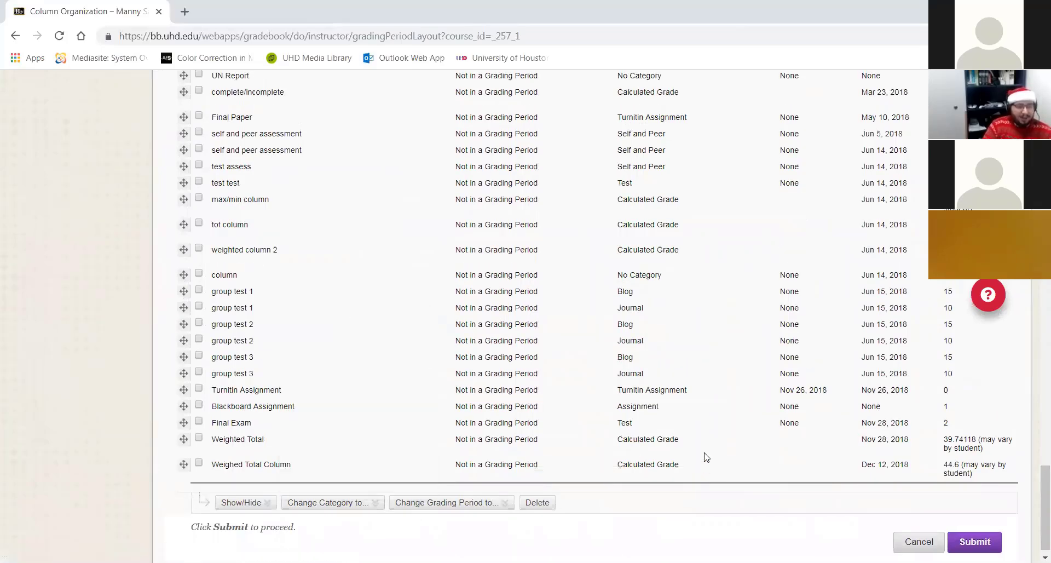
click(412, 499)
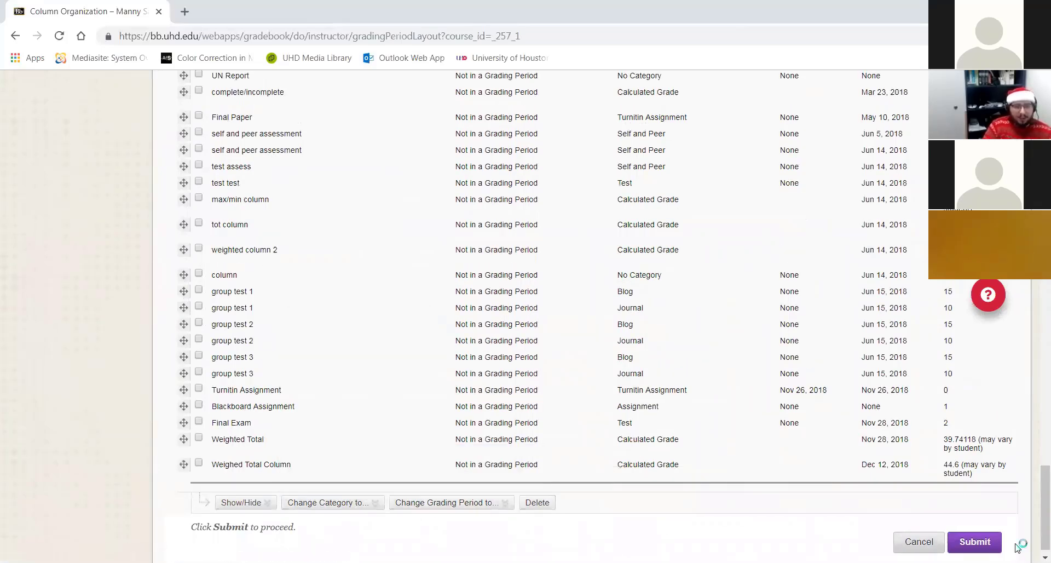
click(980, 542)
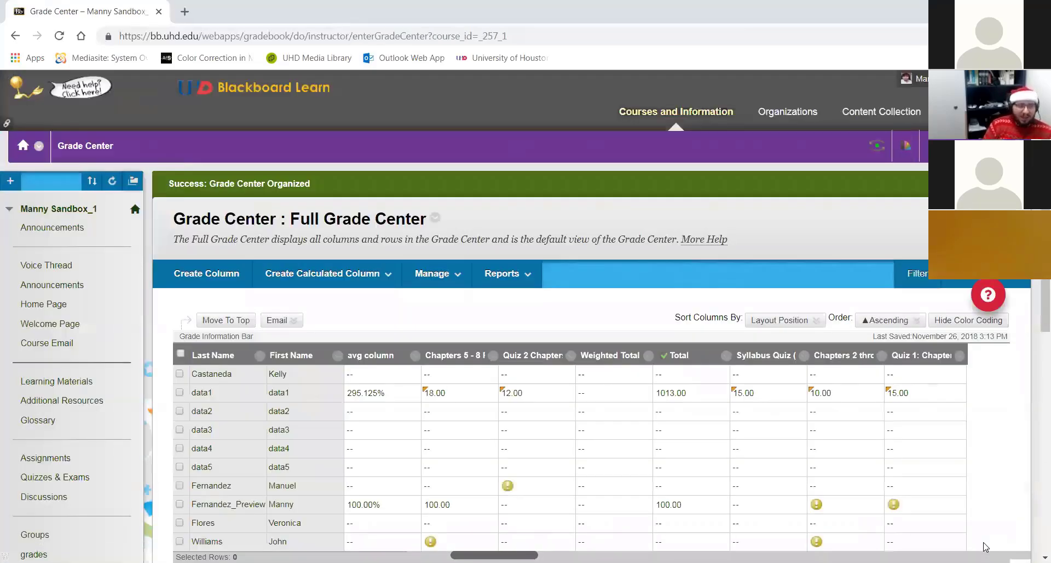
Open the Weighed Total Column for editing and add the Semester Project category to its weighted grade at 50%
scroll(730, 433, down, 1)
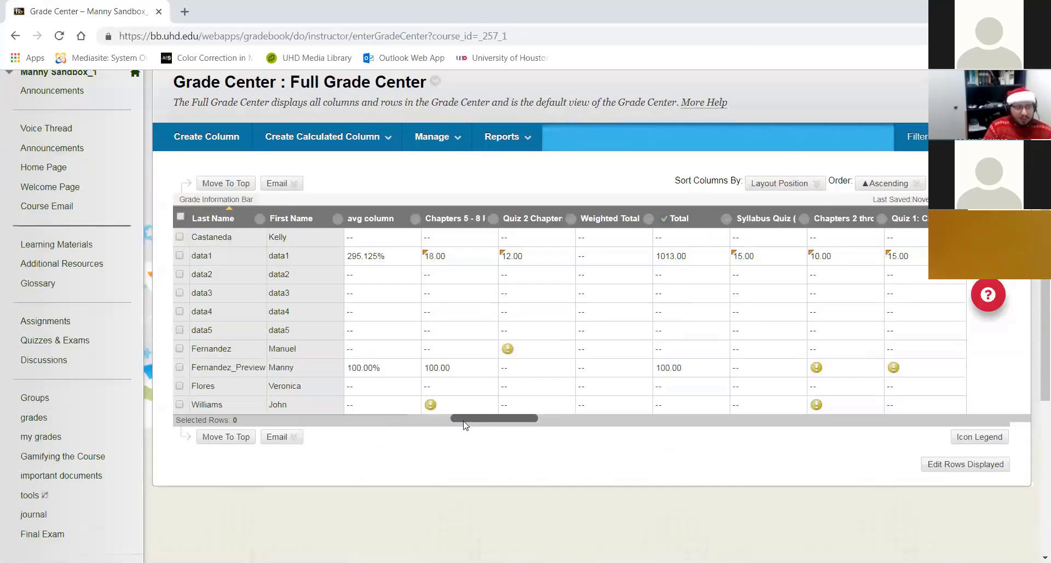
drag(467, 420, 1003, 419)
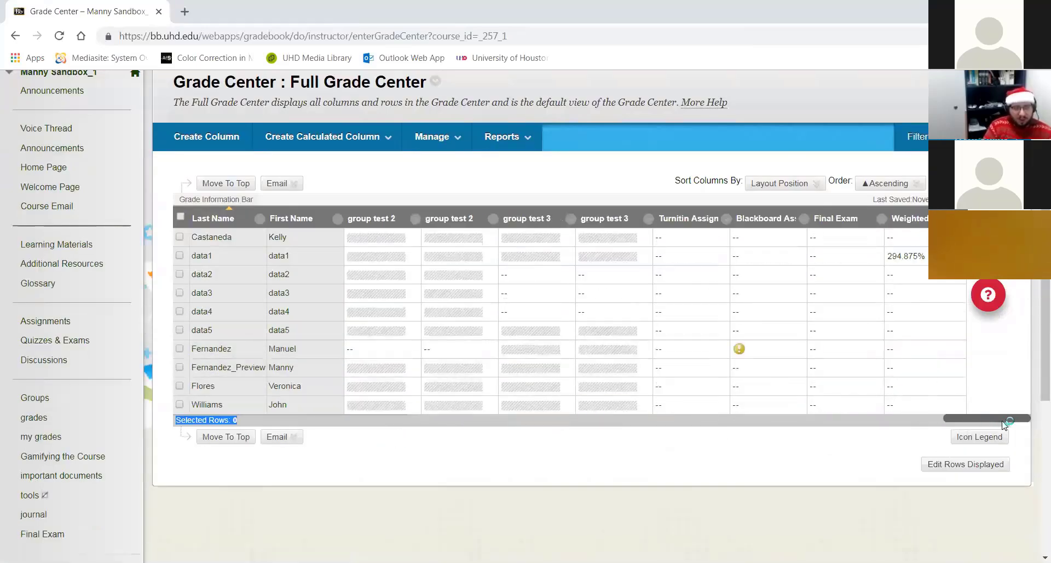
click(881, 218)
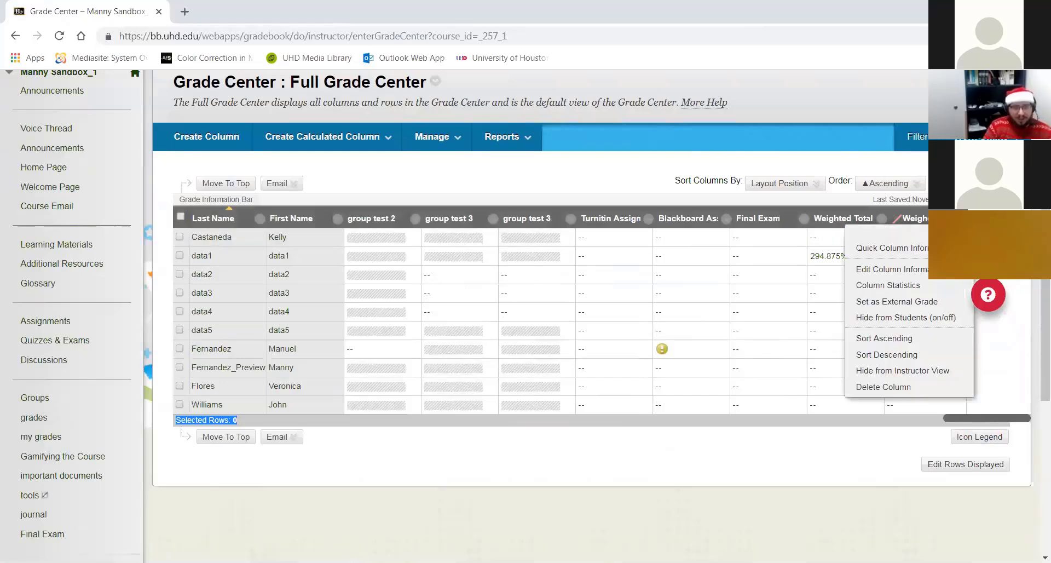
click(926, 271)
scroll(264, 420, down, 10)
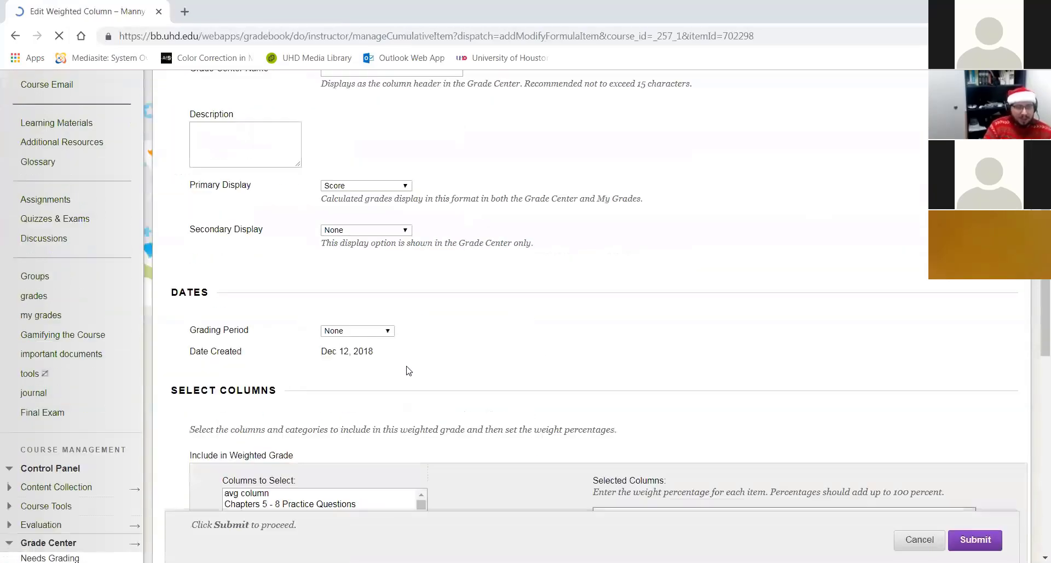
scroll(327, 510, up, 2)
scroll(327, 512, down, 2)
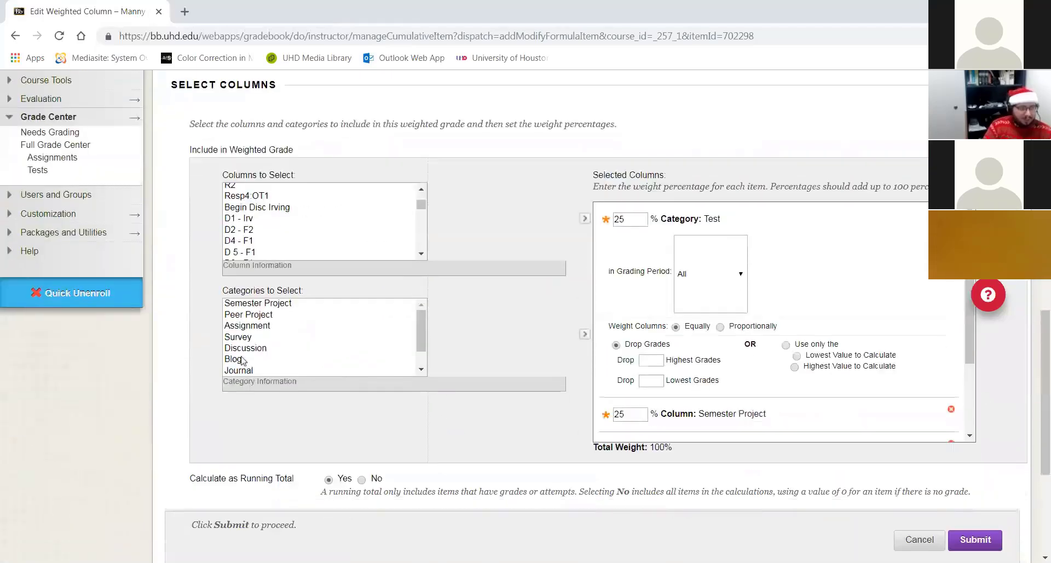
click(266, 304)
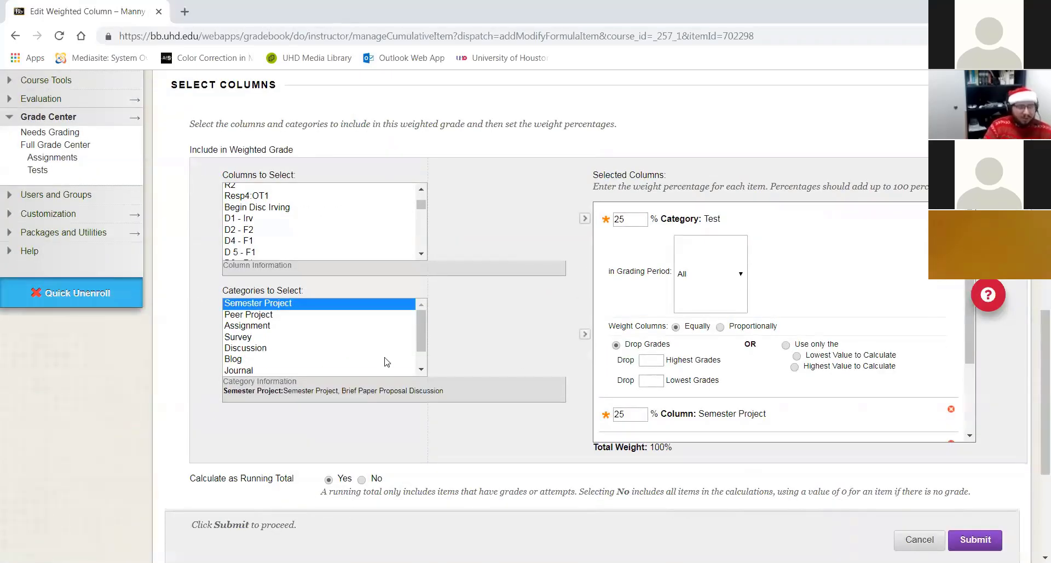
click(585, 334)
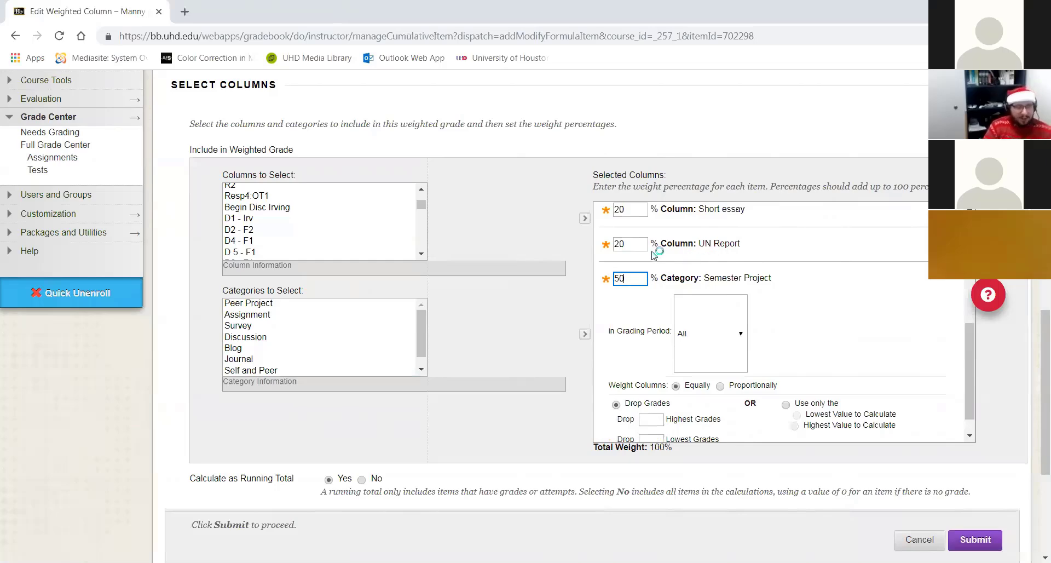
Set the UN Report weight to 10% and the Short essay weight to 5%, and submit the column despite the weight sum
key(shift+Tab)
text(1)
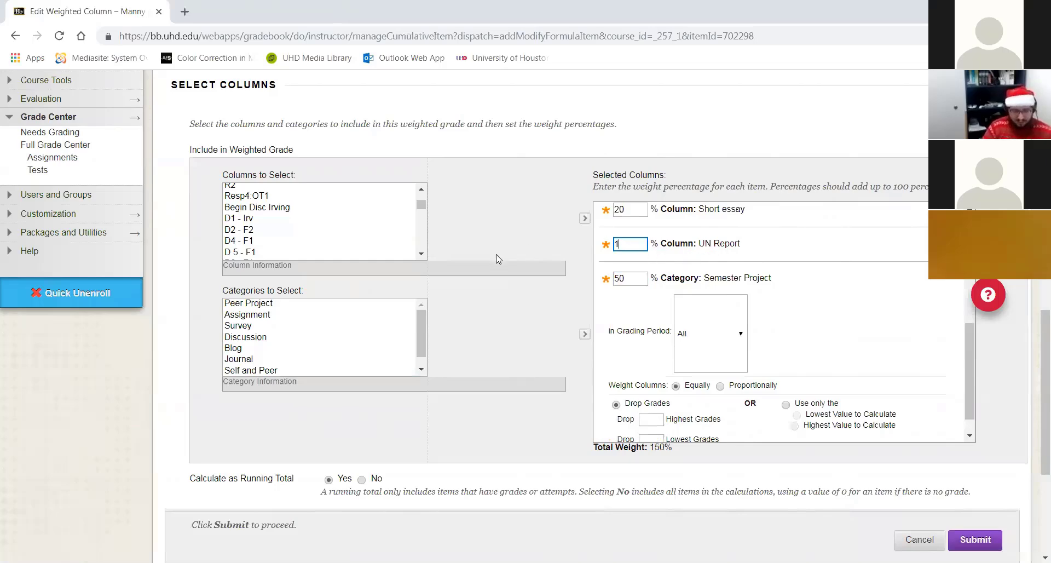
key(shift+Tab)
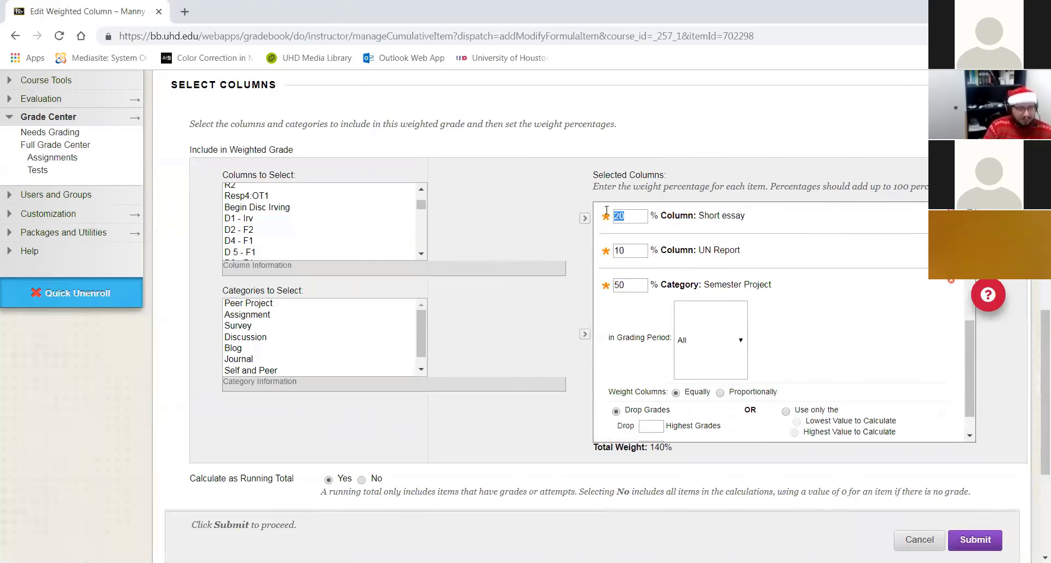
text(5)
scroll(600, 214, up, 3)
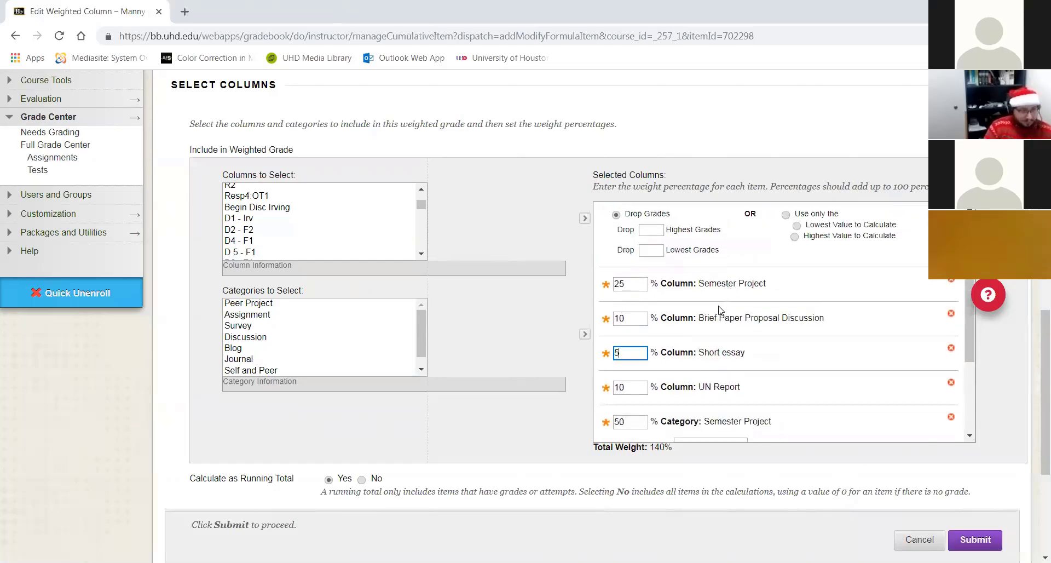
key(shift+Tab)
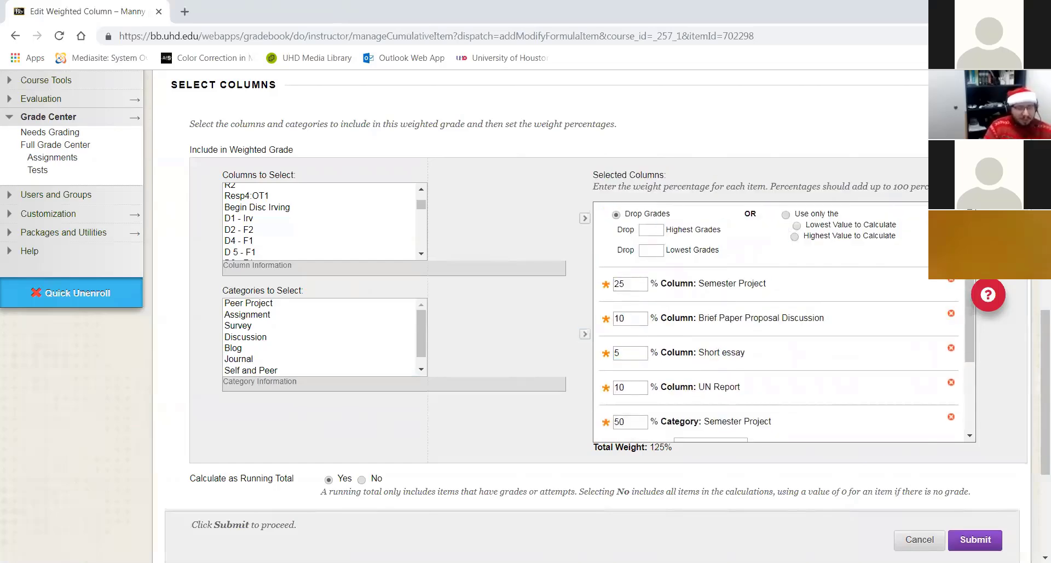
click(976, 541)
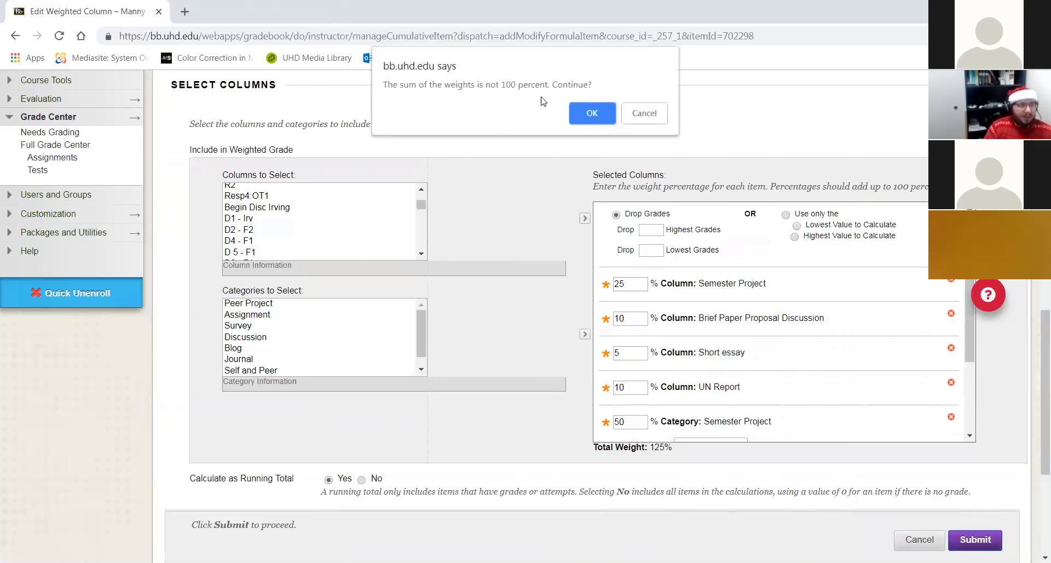
click(611, 115)
scroll(648, 410, down, 5)
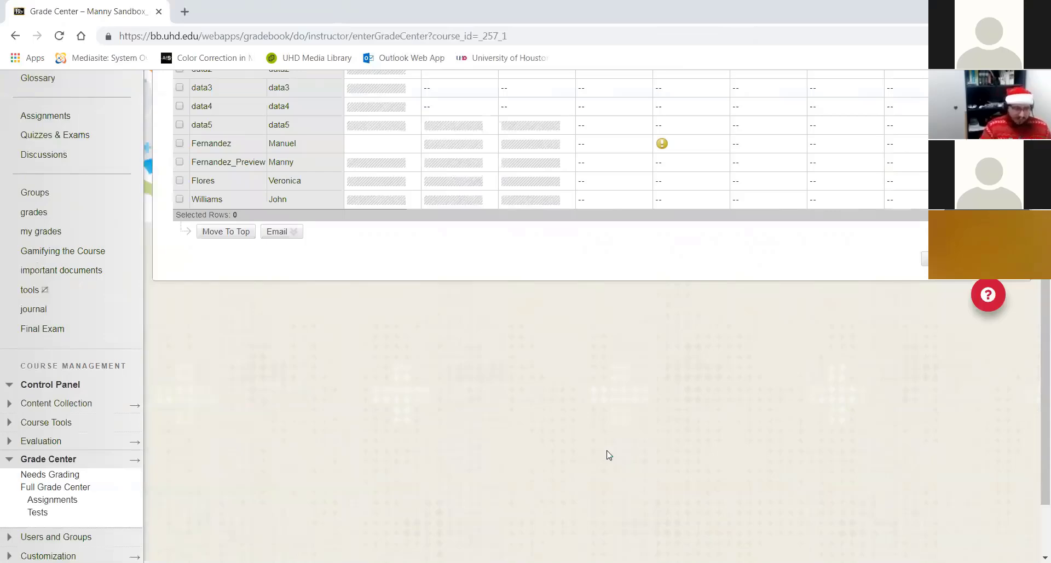
scroll(606, 454, up, 4)
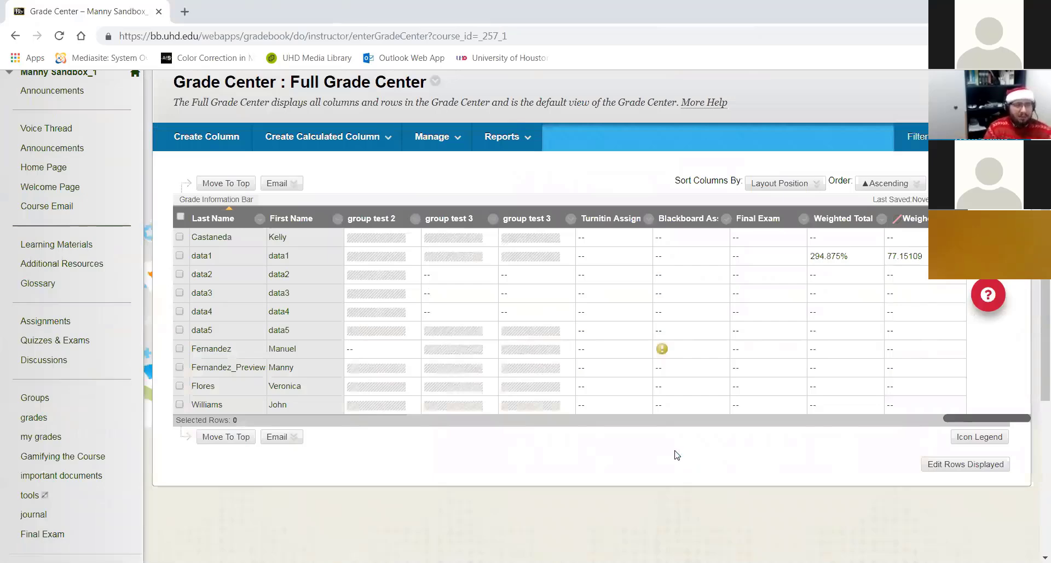
scroll(677, 455, up, 3)
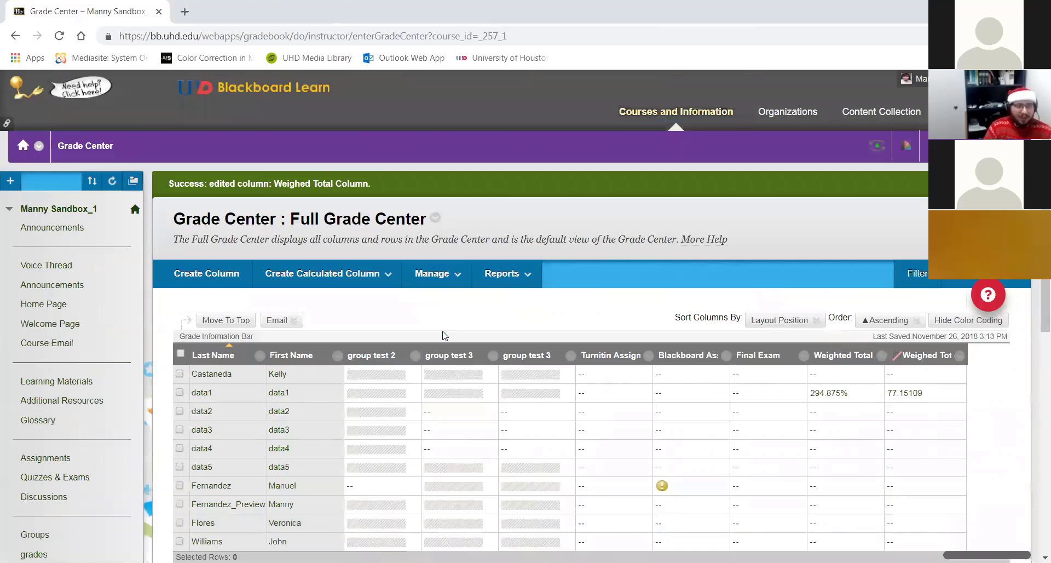
scroll(477, 325, down, 1)
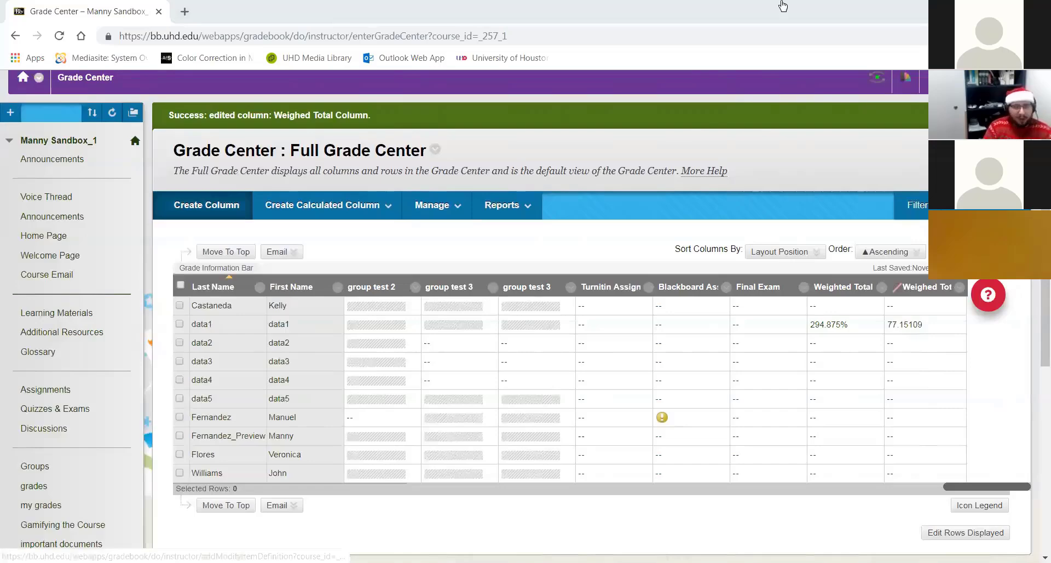
click(207, 205)
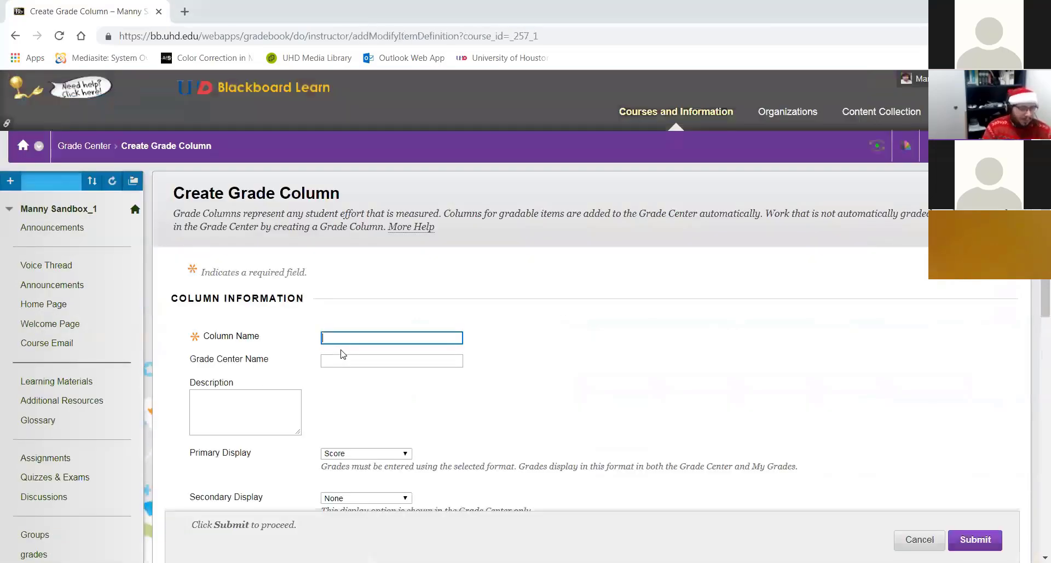
text(F)
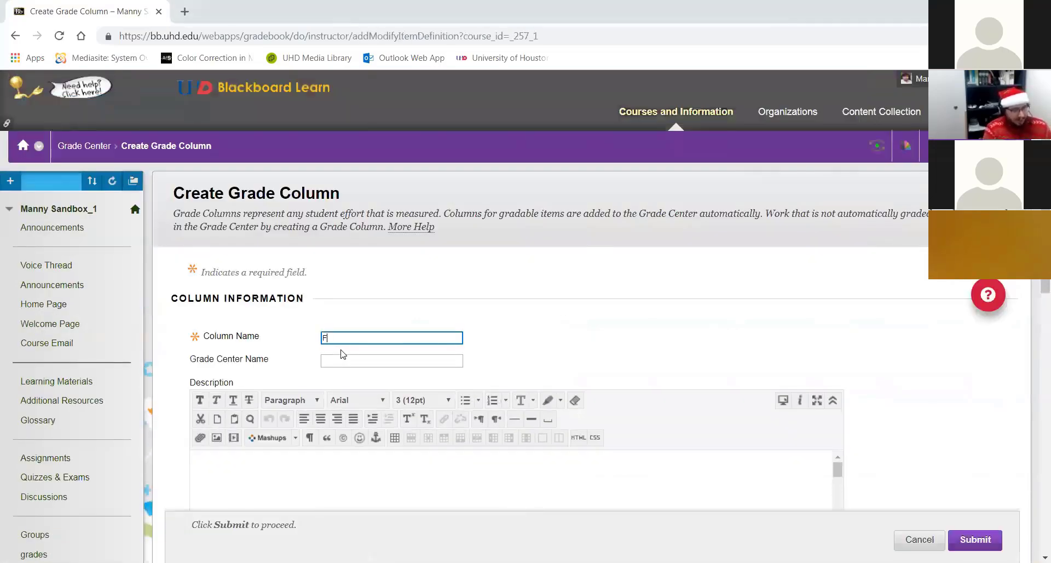
text(inal)
key(Return)
key(Return)
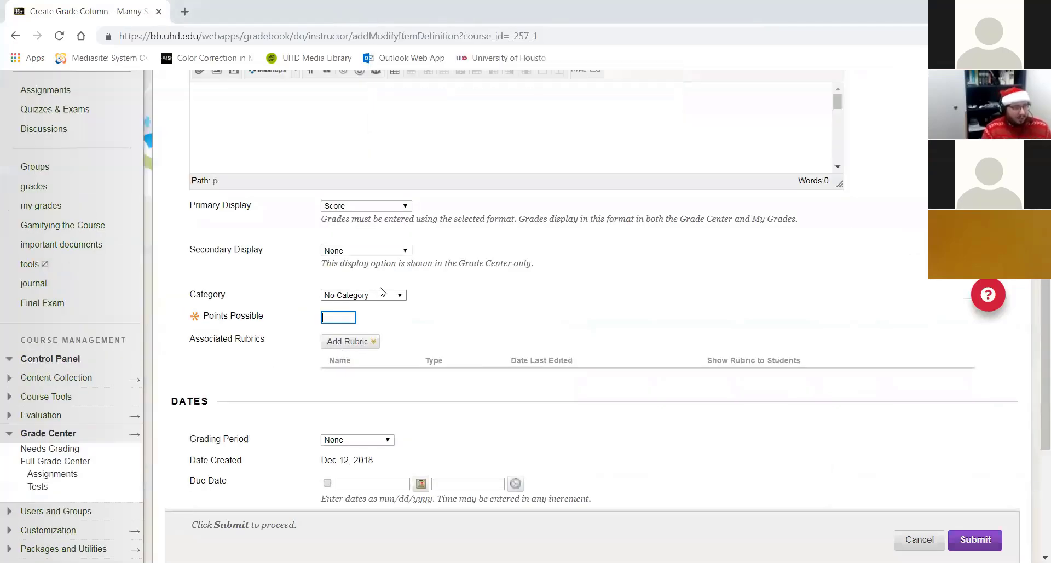
scroll(350, 328, up, 6)
click(371, 338)
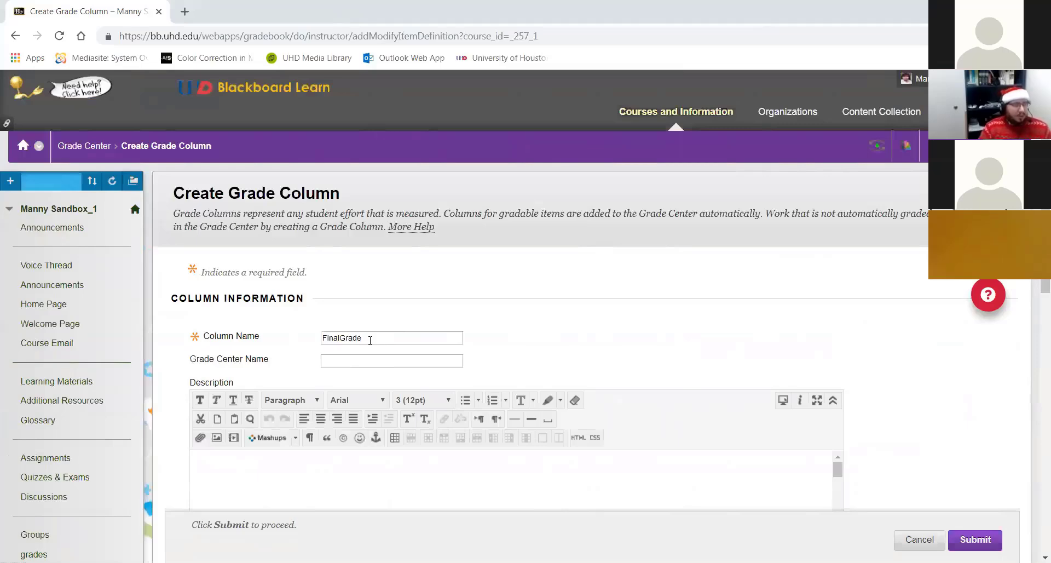
double_click(369, 338)
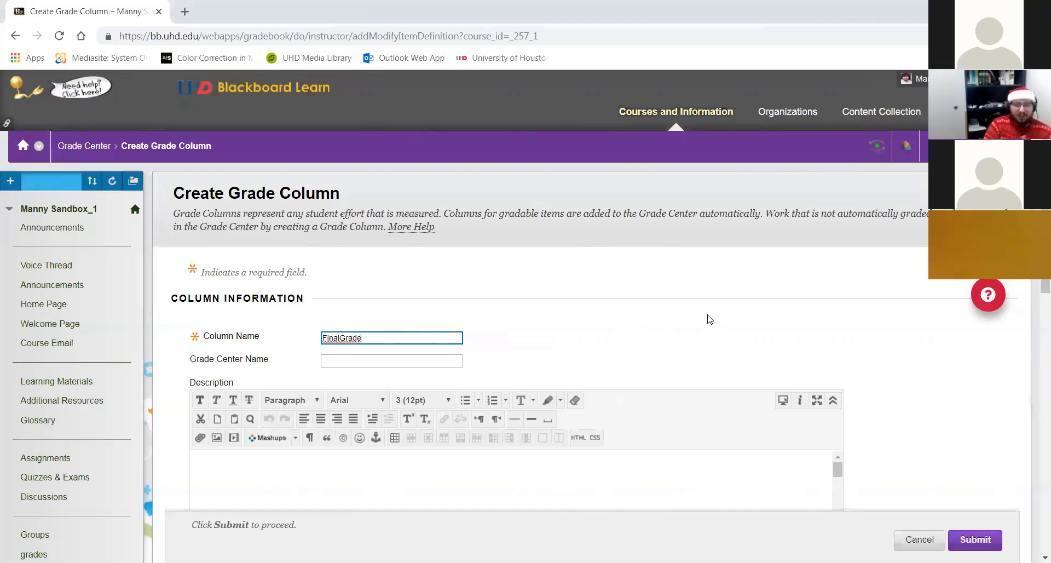
scroll(739, 285, down, 1)
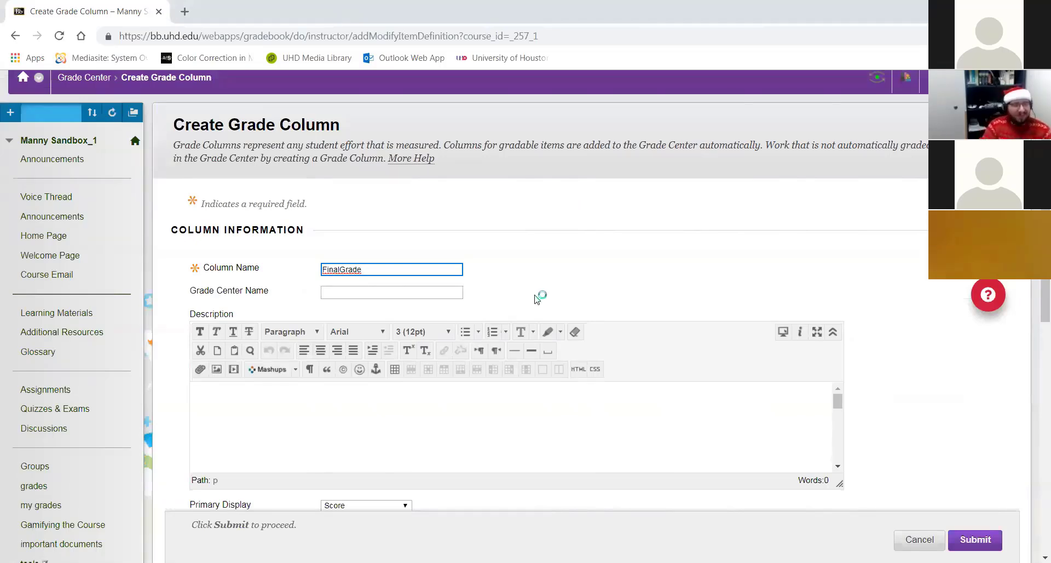
click(524, 281)
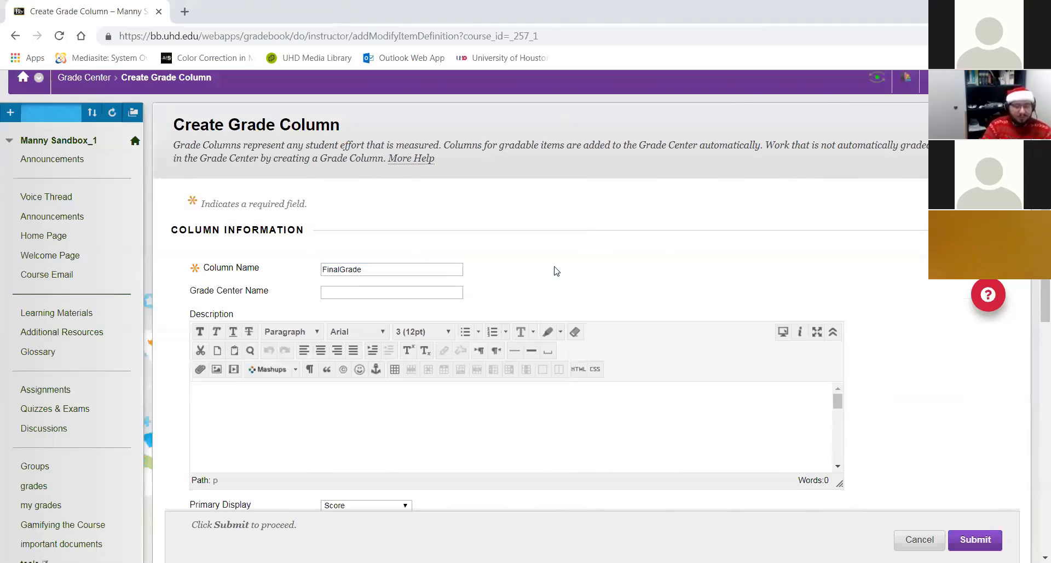
click(918, 540)
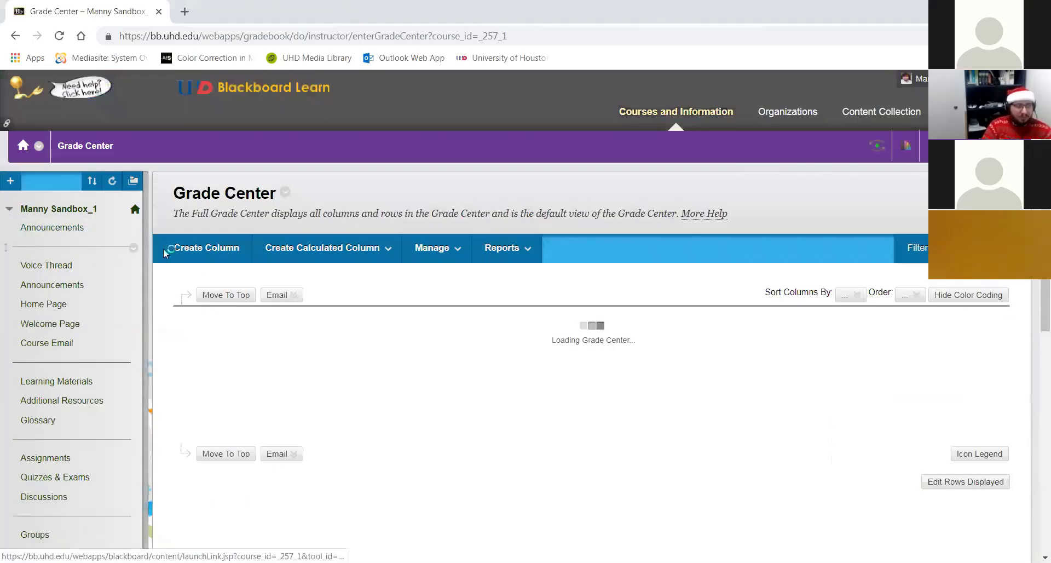
Start a new regular grade column and name it FinalGrade
click(182, 251)
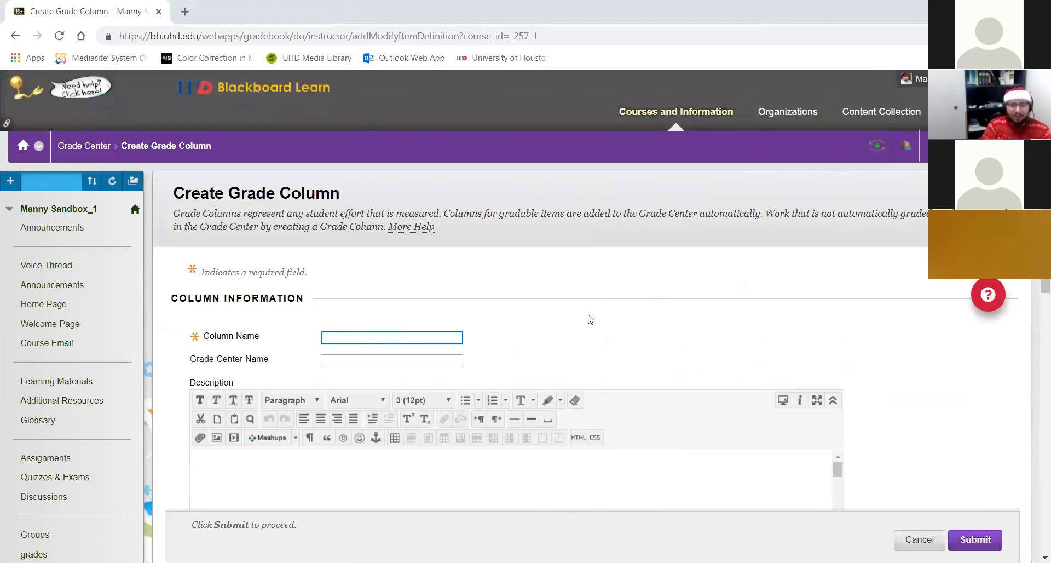
click(364, 340)
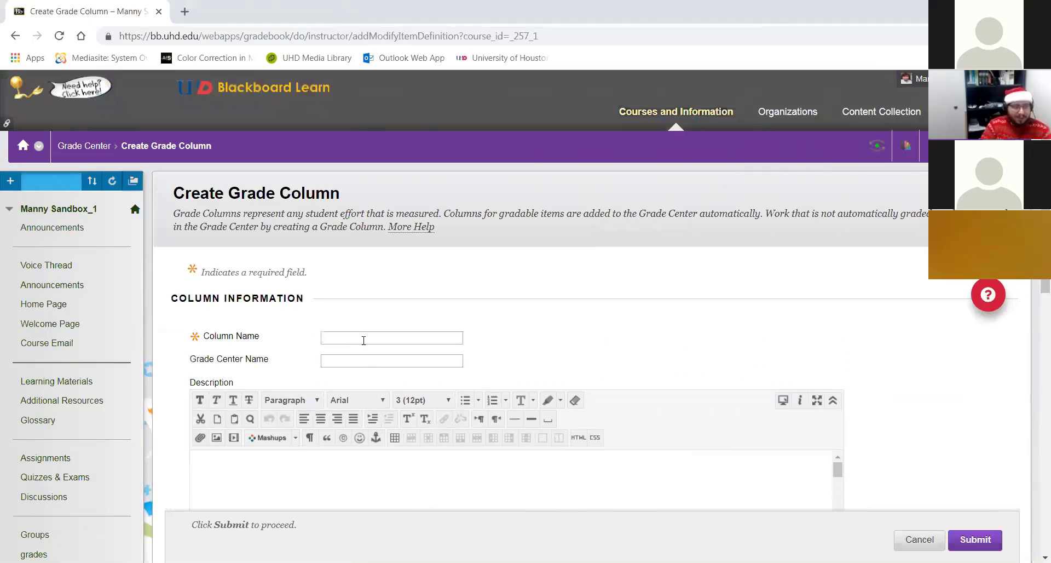
text(Fin)
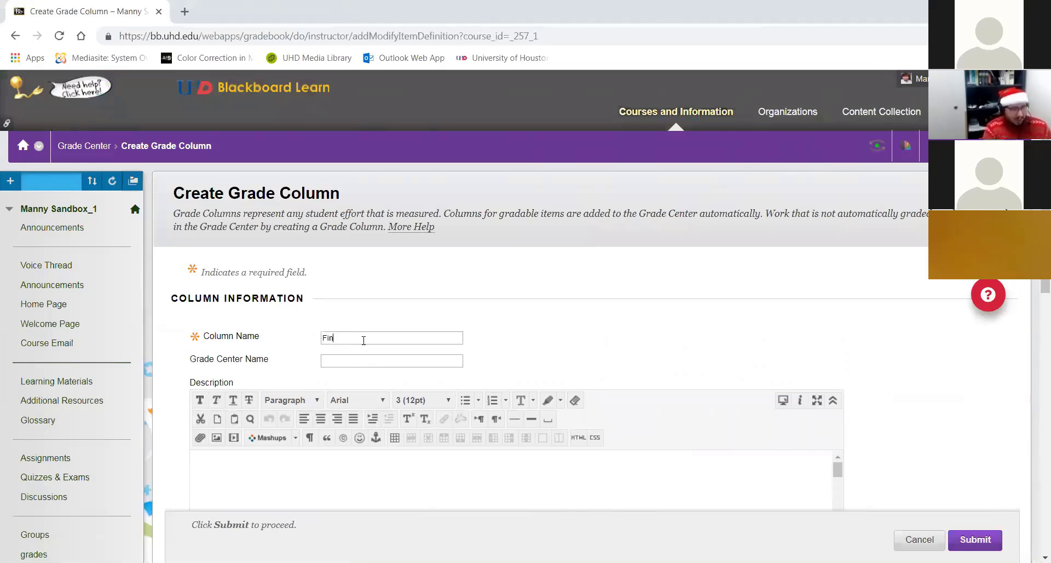
text(alGrade)
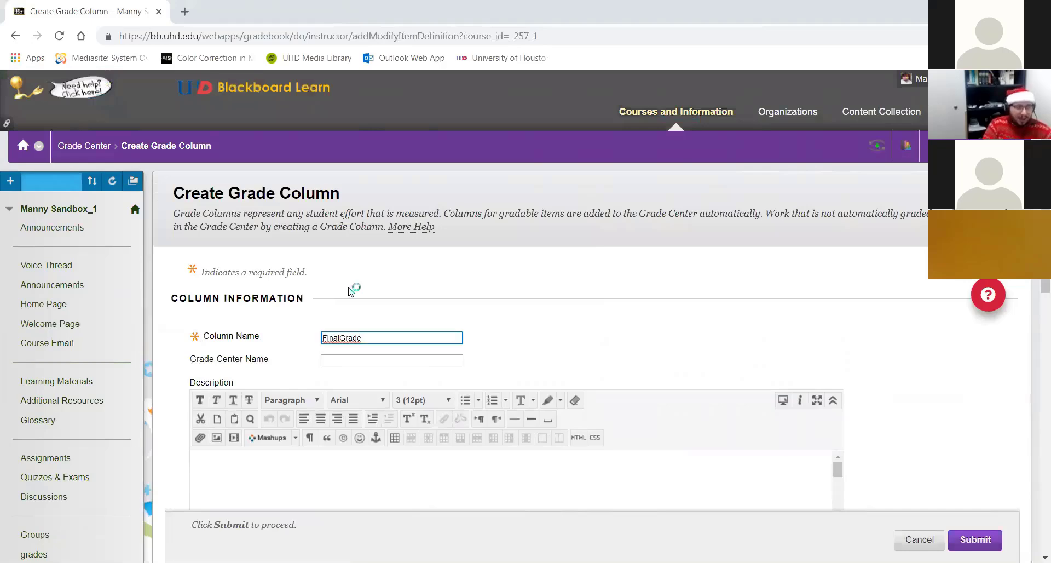
Set the FinalGrade column's points possible to 0 and its primary display to Text
scroll(381, 313, down, 3)
scroll(381, 314, down, 5)
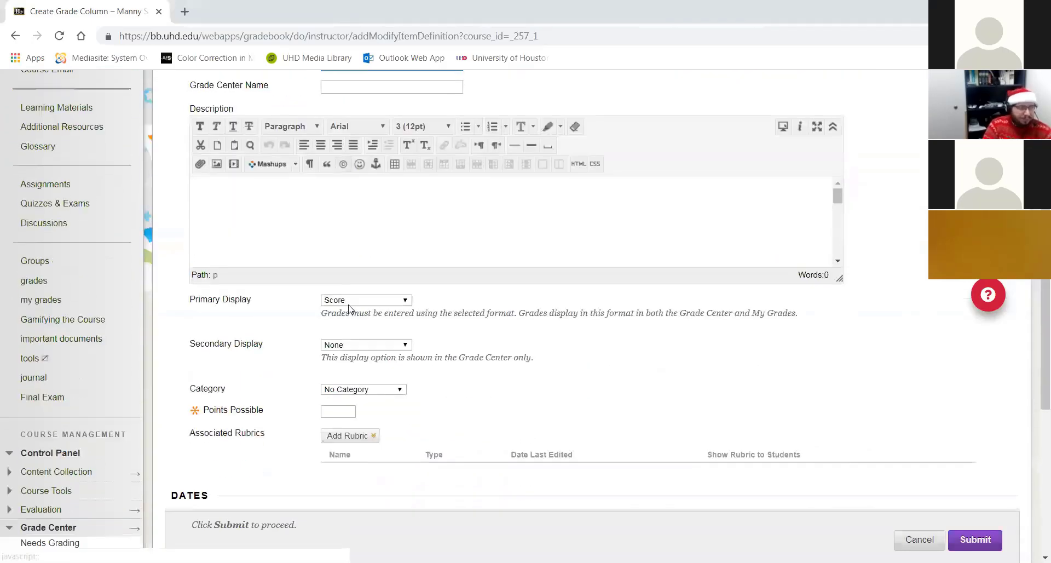
click(337, 276)
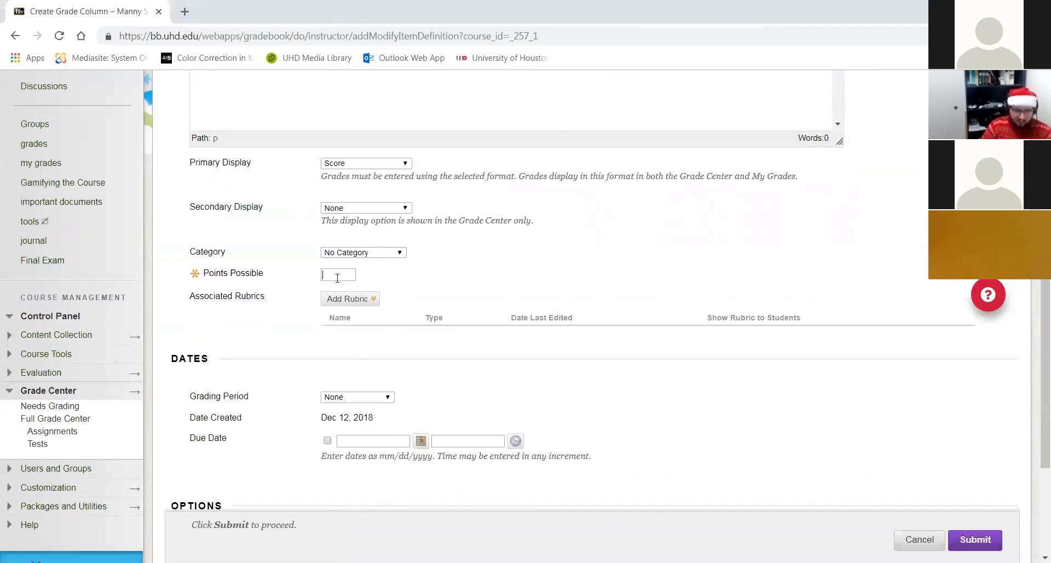
text(0)
scroll(337, 278, up, 1)
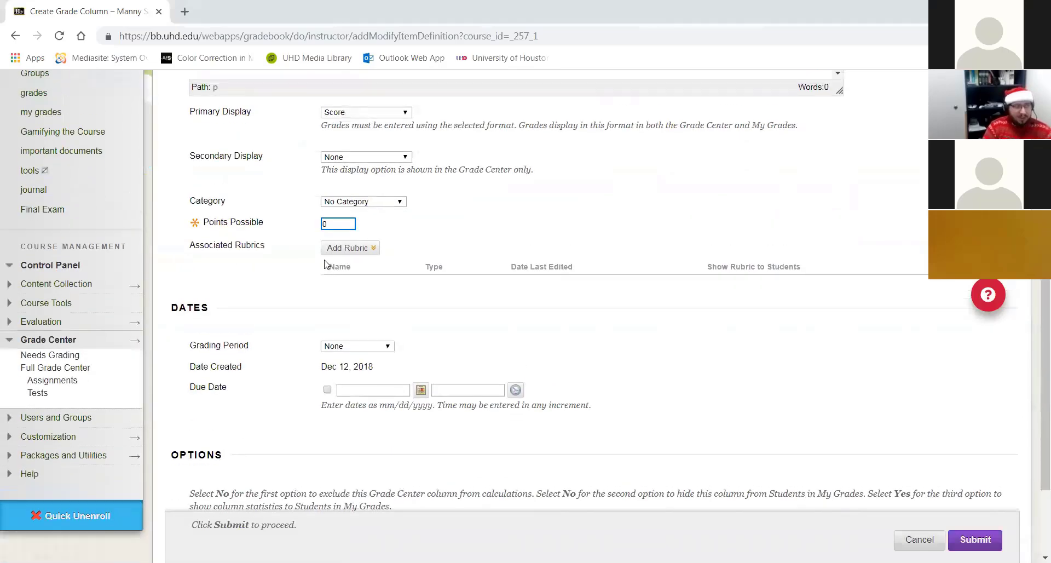
click(390, 232)
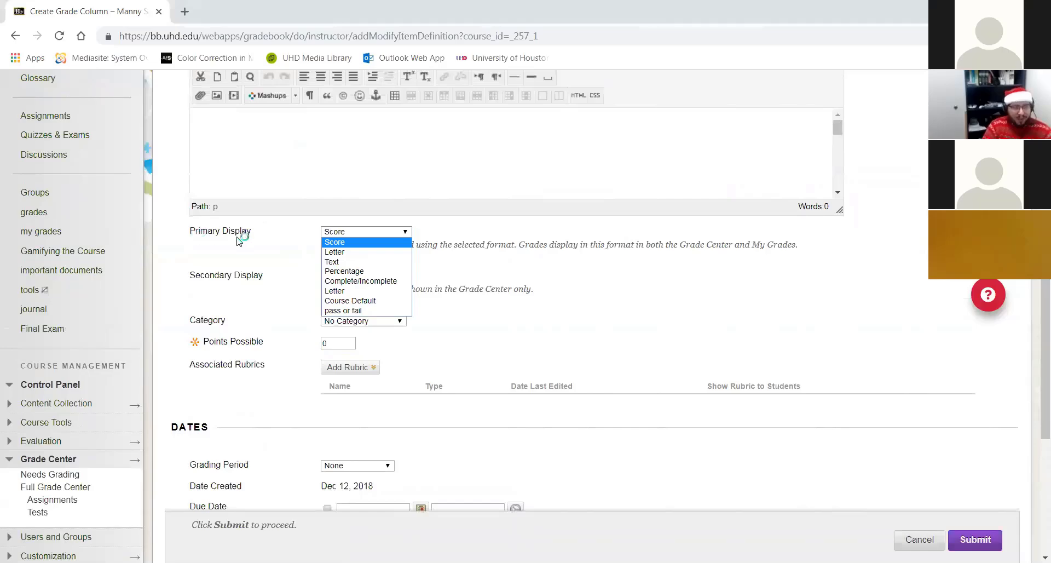
click(376, 262)
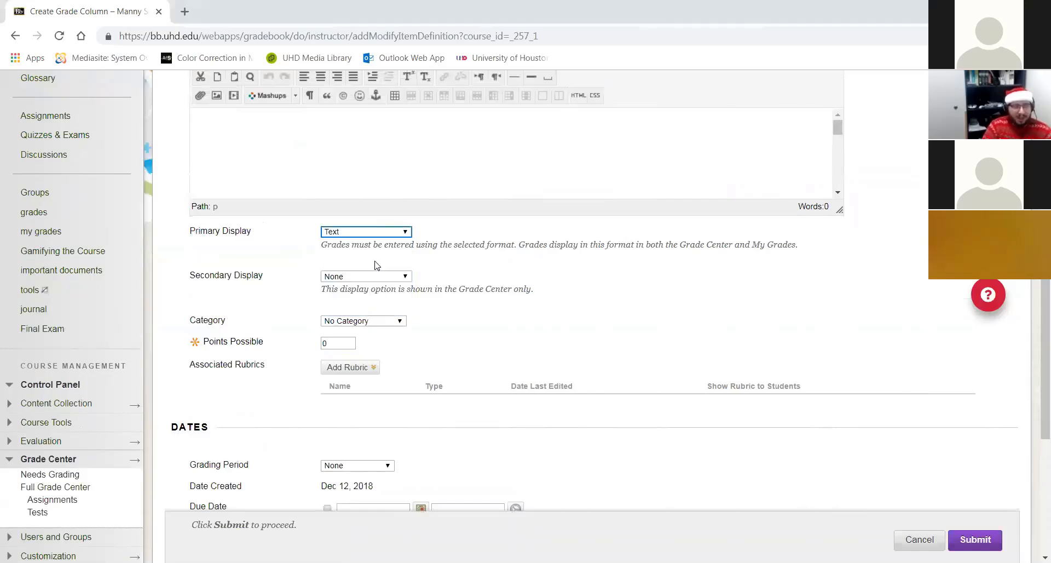
scroll(377, 266, down, 2)
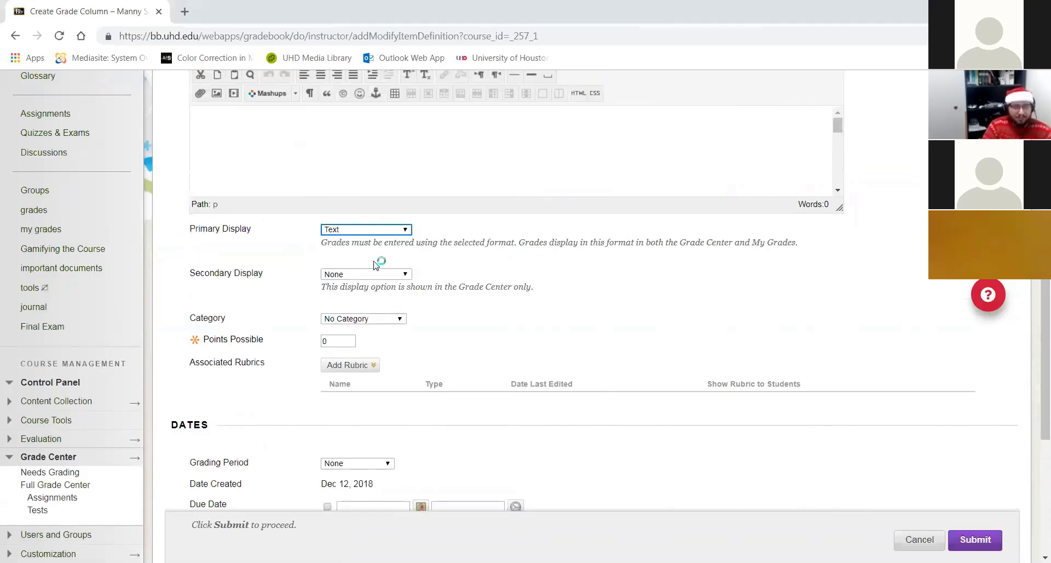
scroll(427, 271, up, 2)
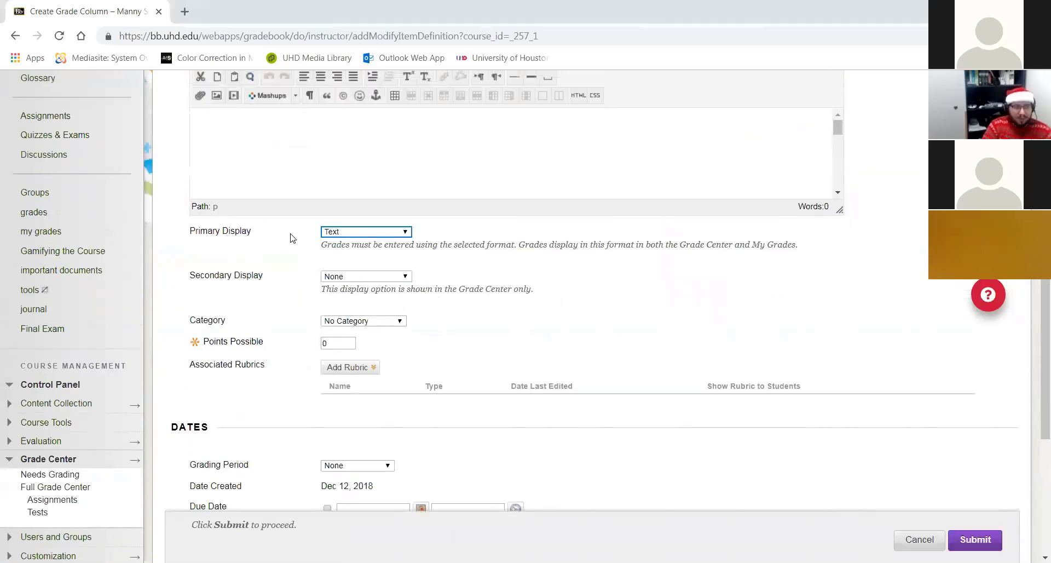
Review the FinalGrade column's display, date and visibility settings, and submit the new column
scroll(415, 330, up, 3)
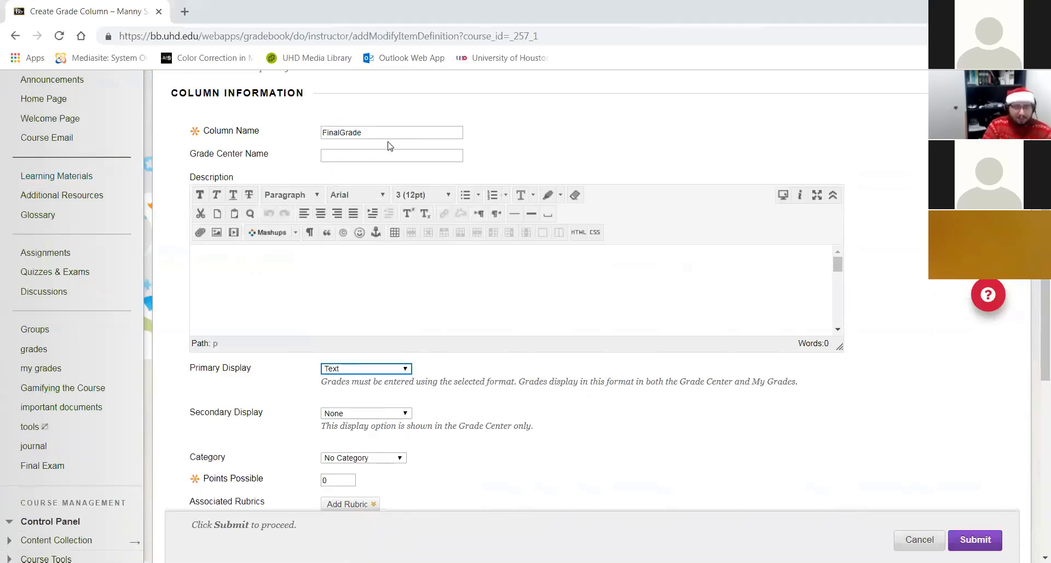
click(352, 368)
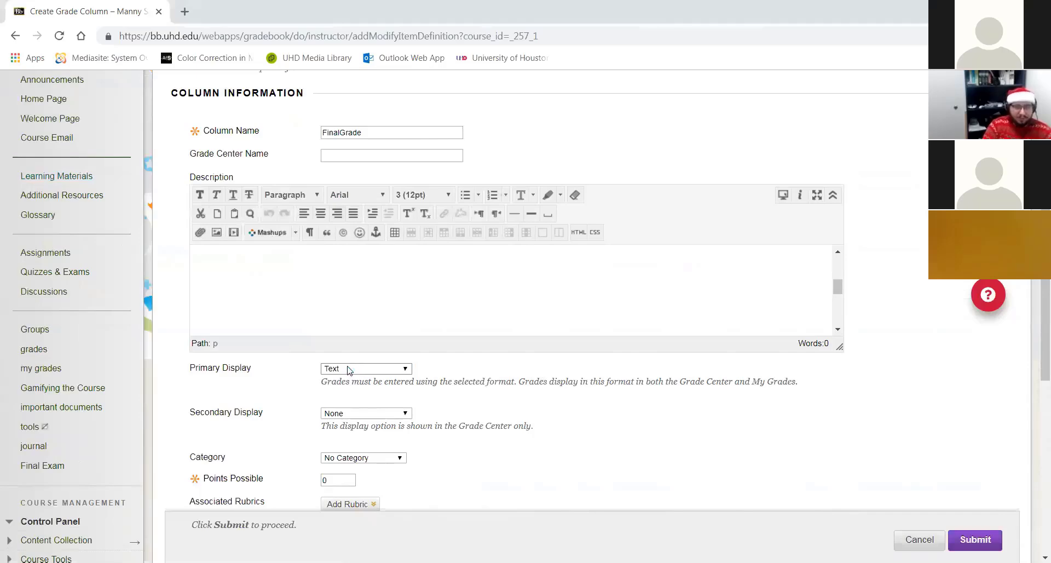
scroll(622, 384, down, 6)
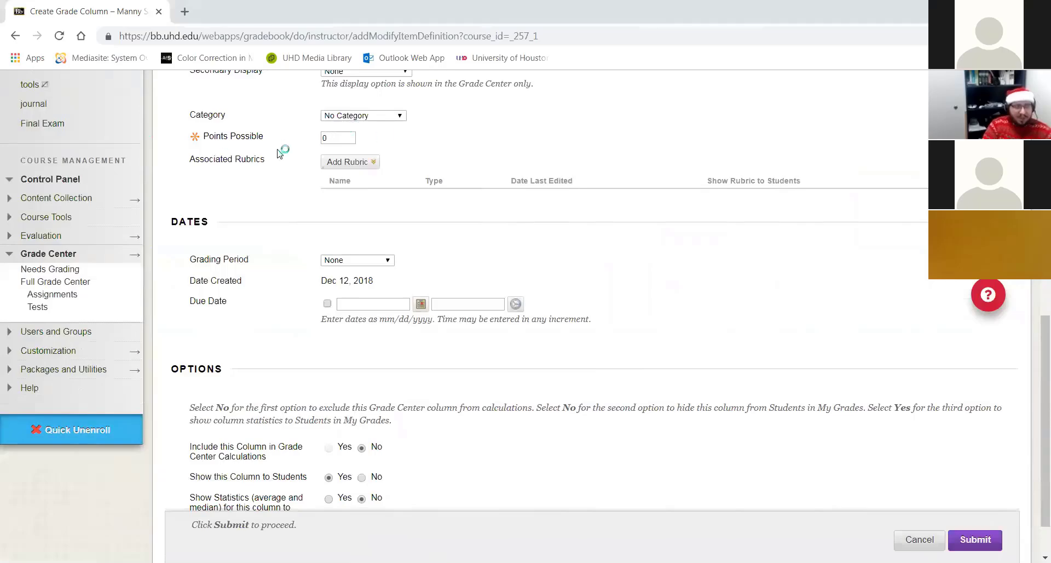
scroll(420, 407, down, 1)
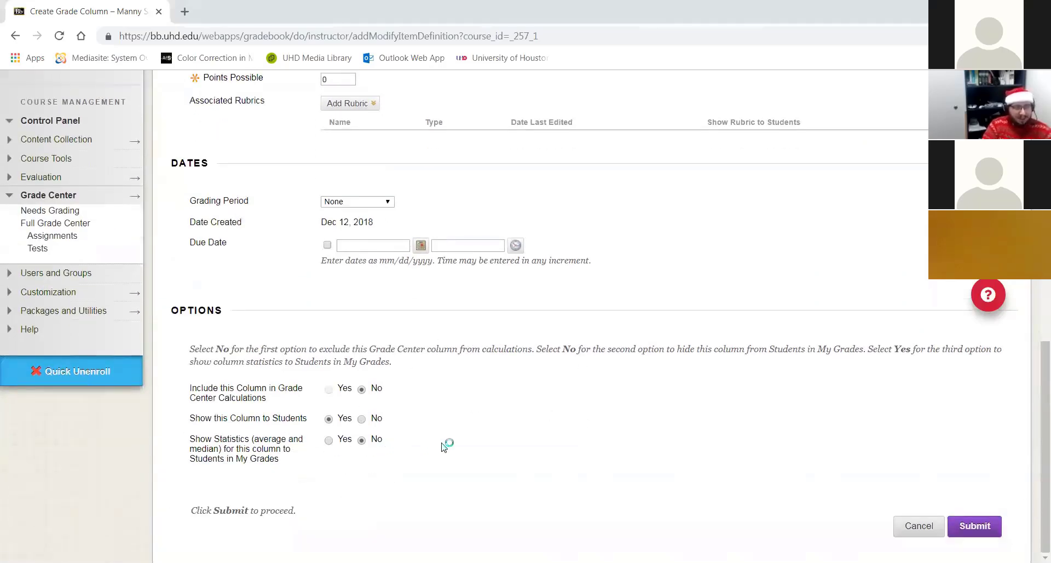
scroll(610, 424, up, 5)
scroll(1005, 496, down, 4)
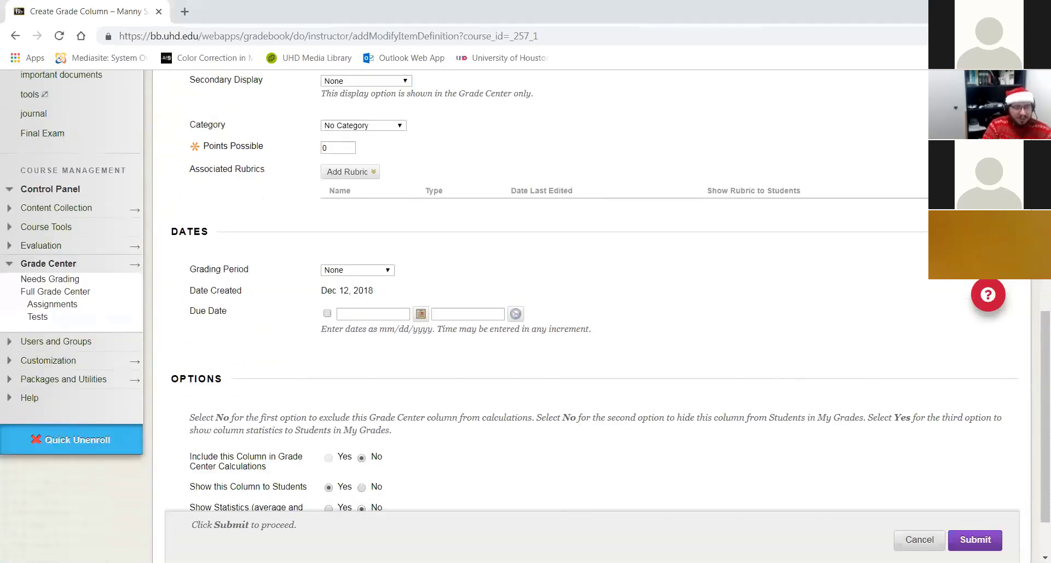
click(978, 540)
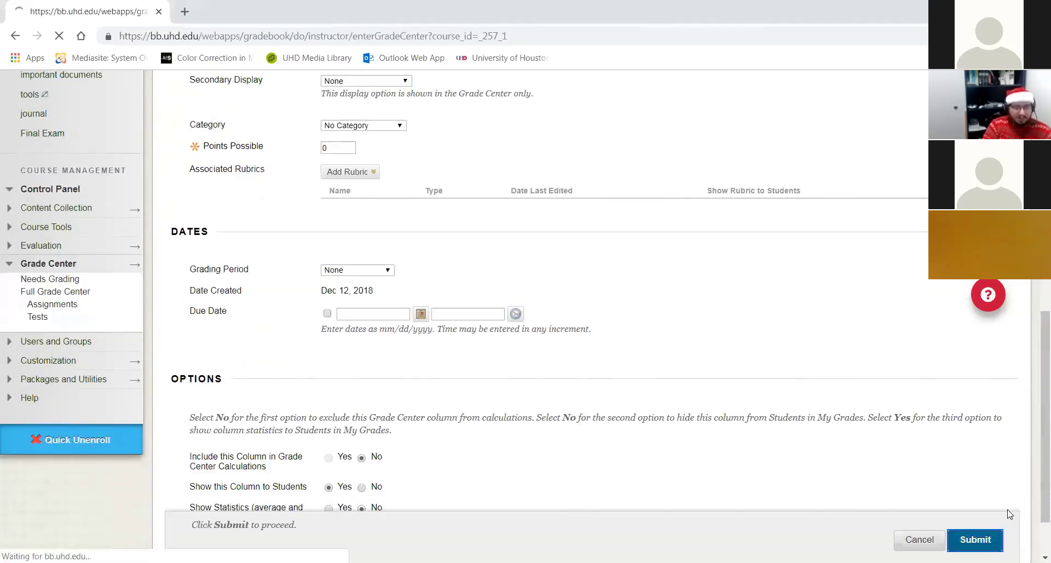
Enter the letter grade A in the FinalGrade column for the first student in the list
scroll(646, 470, down, 1)
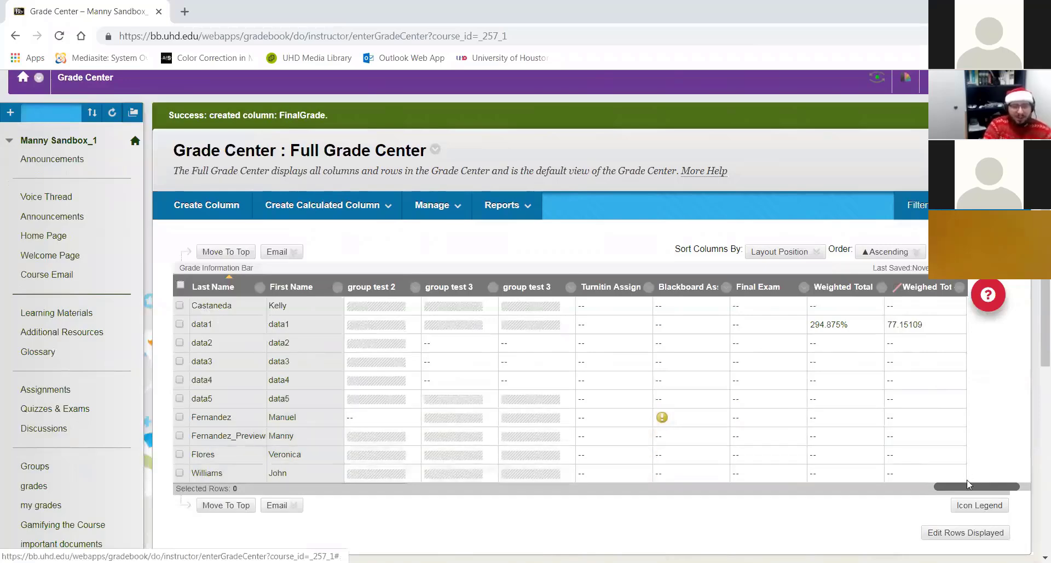
drag(954, 482, 1022, 488)
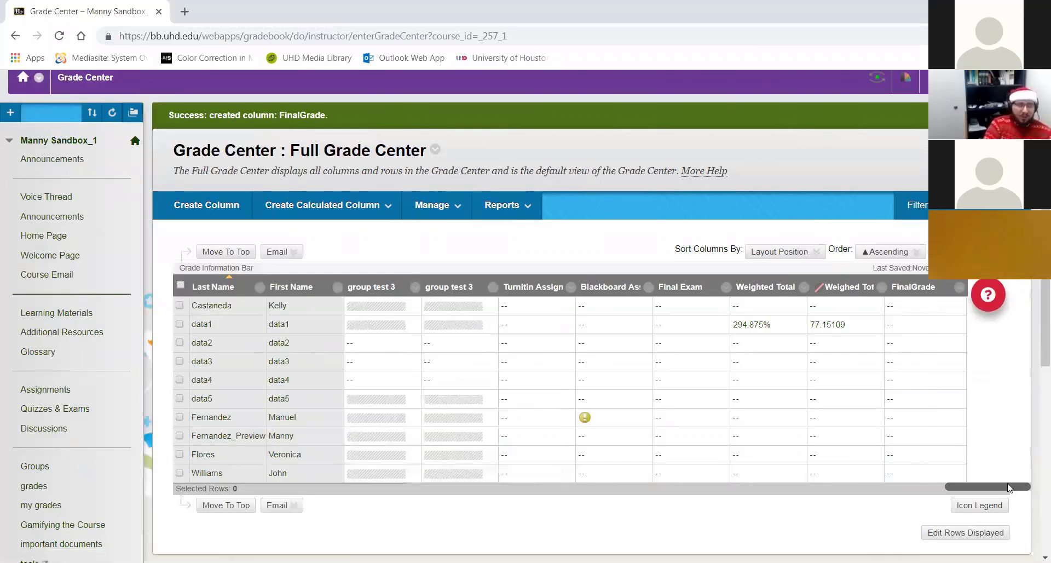
click(929, 306)
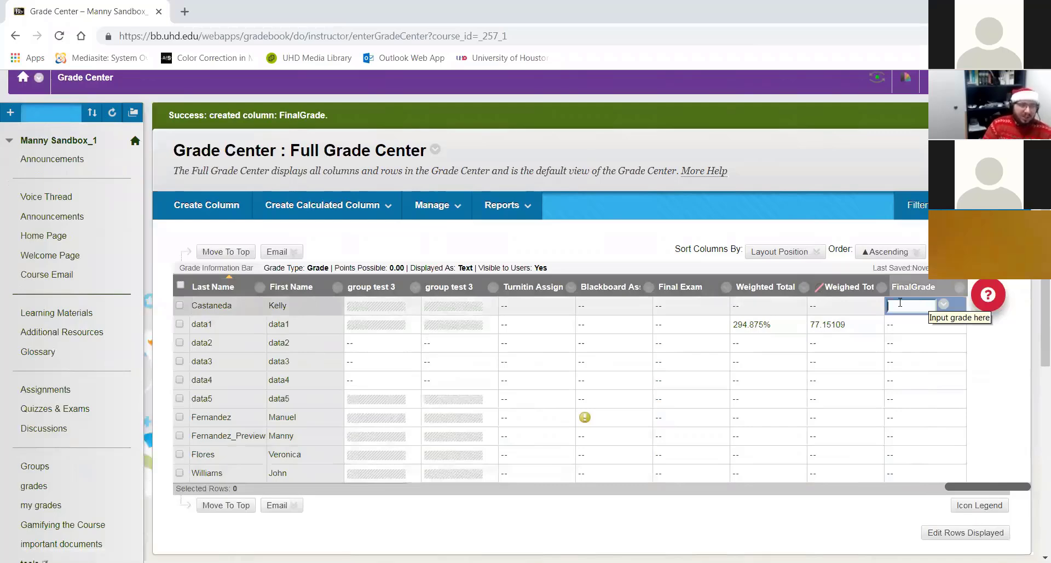
scroll(733, 417, down, 3)
scroll(692, 416, up, 2)
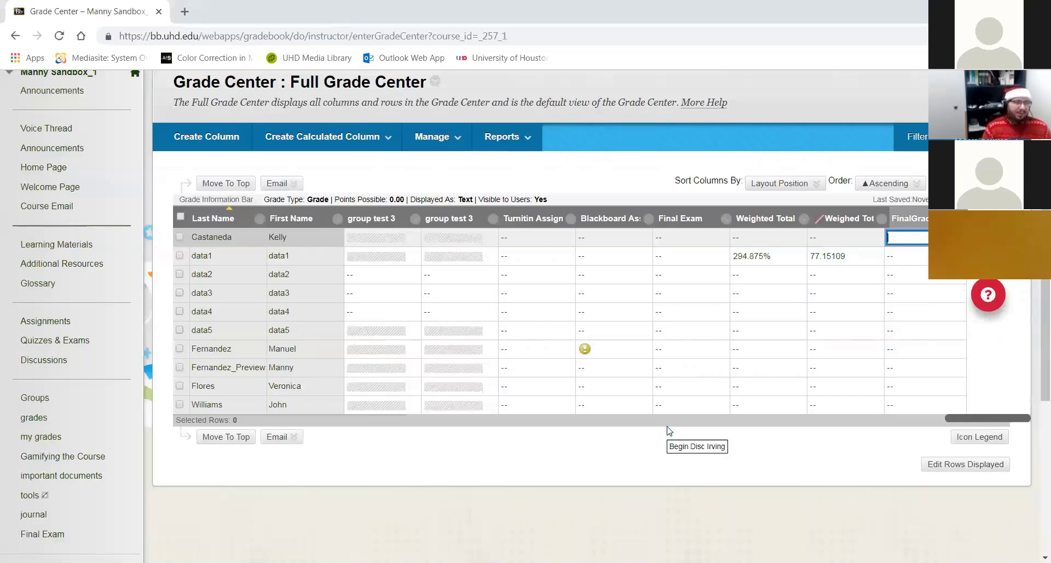
text(A)
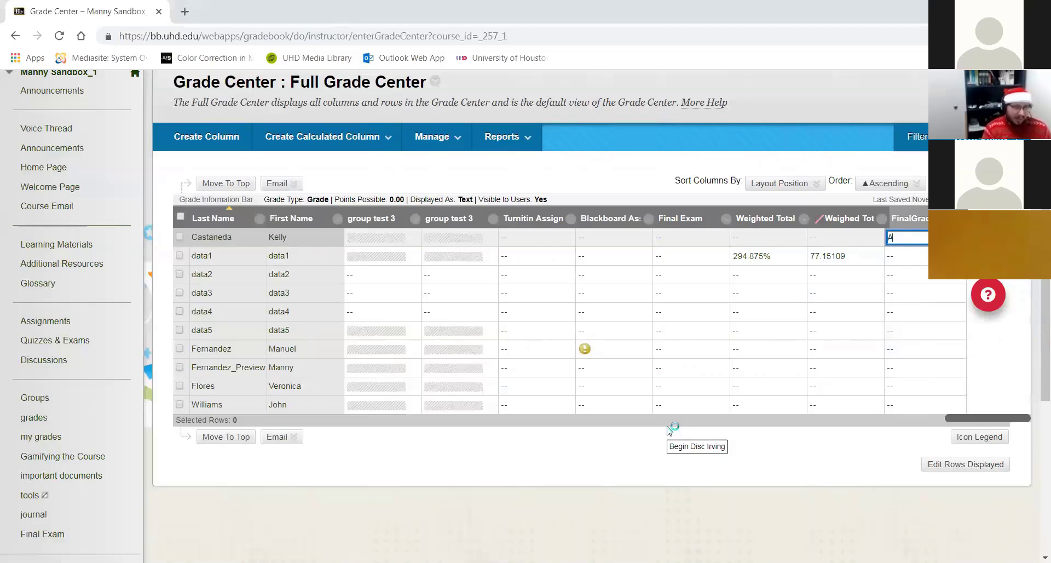
key(Return)
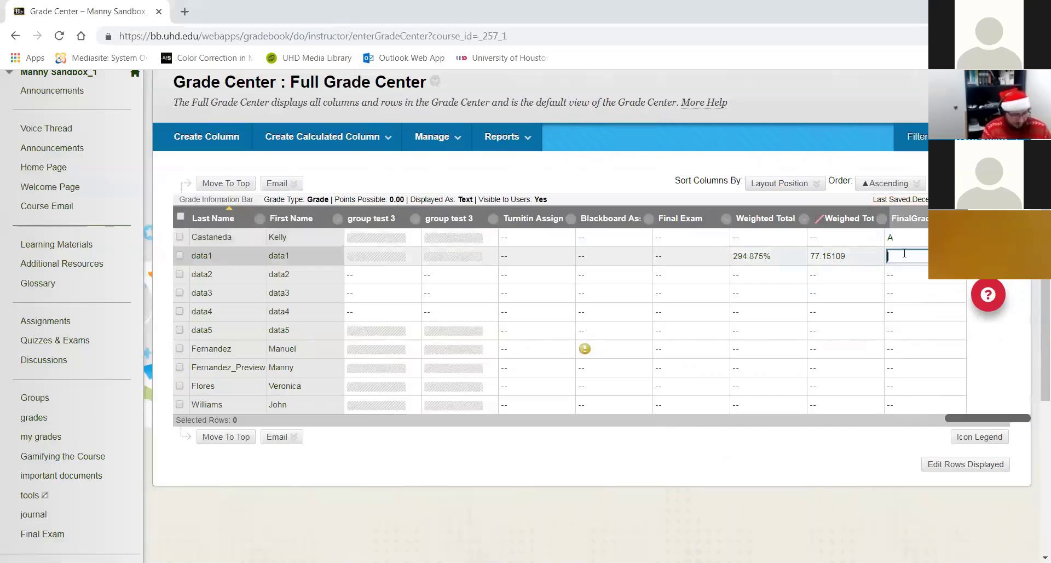
Enter FinalGrade letters D for data1, B for data2, F for data3 and I for data4, saving the uncommitted grade
text(D)
key(Return)
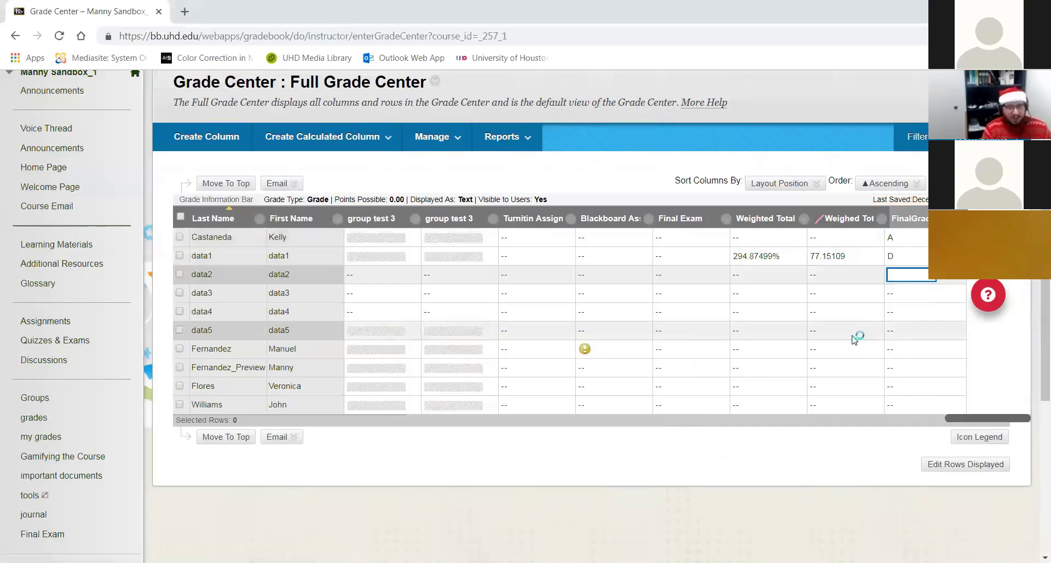
text(B)
key(Return)
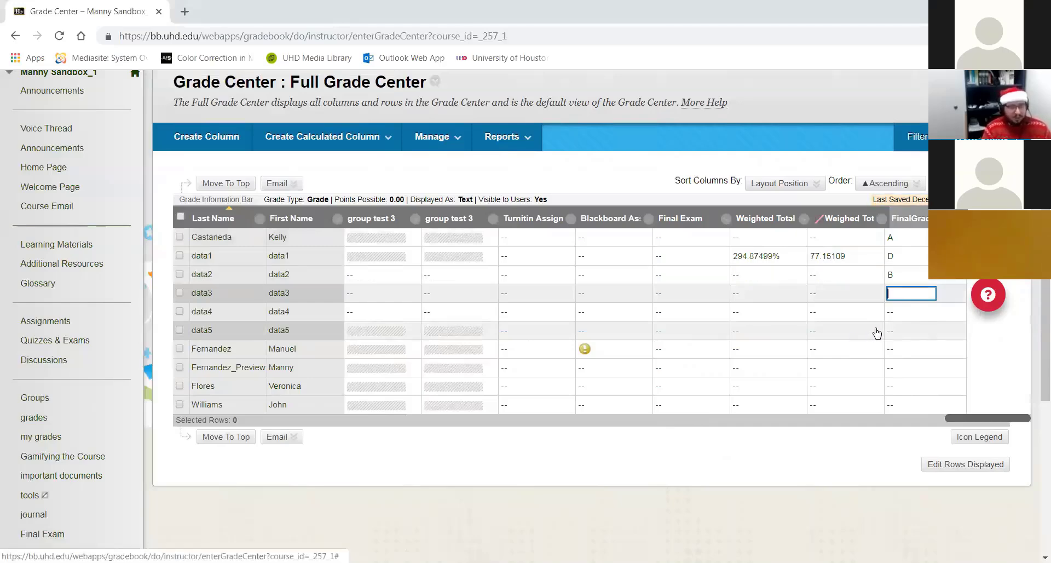
text(F)
key(Return)
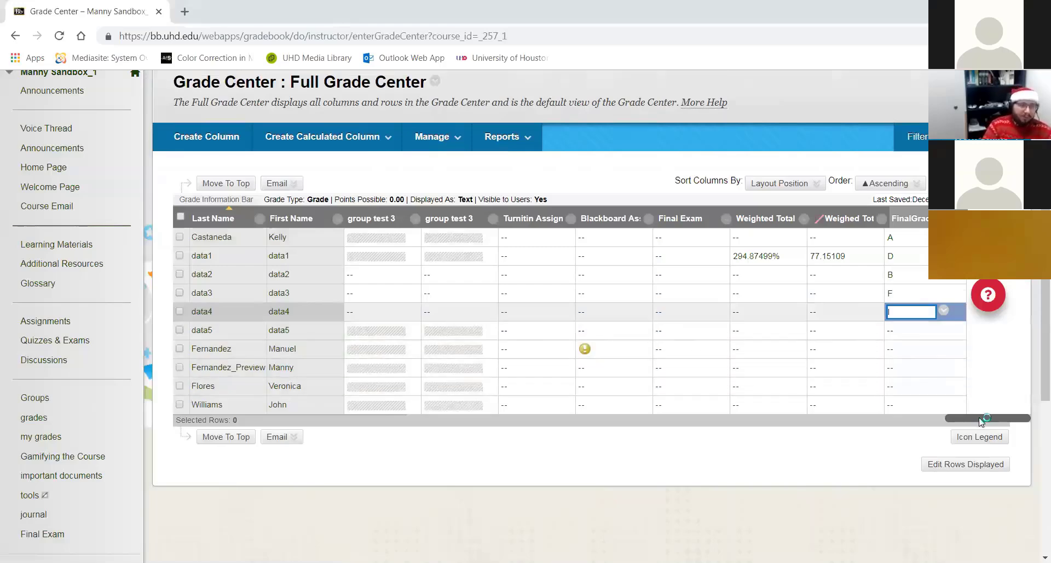
drag(984, 418, 628, 417)
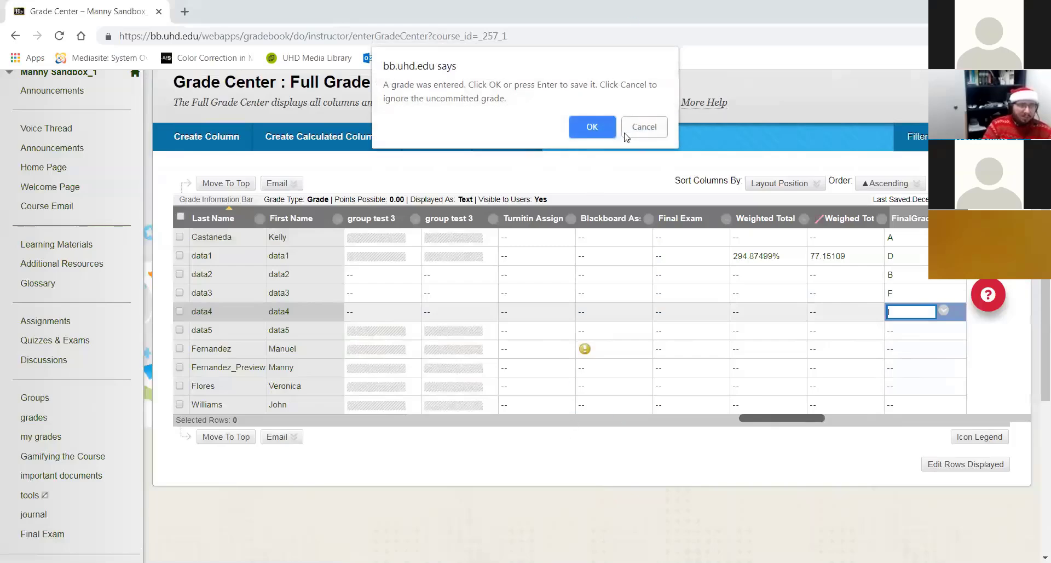
click(601, 132)
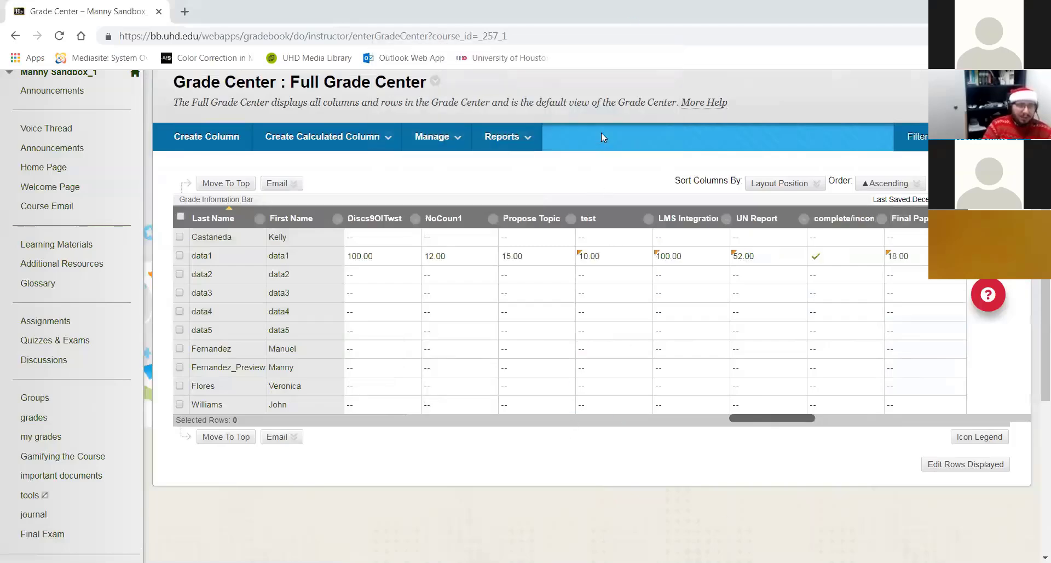
Examine the student and grade columns across the Full Grade Center and the letter grades in the FinalGrade column
drag(776, 420, 453, 438)
click(518, 140)
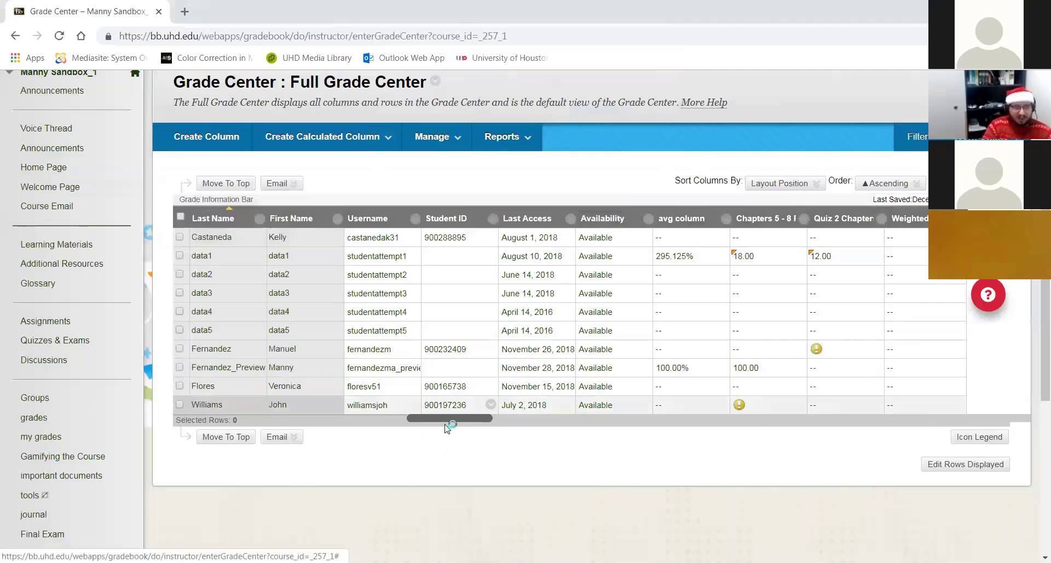
drag(451, 422, 969, 413)
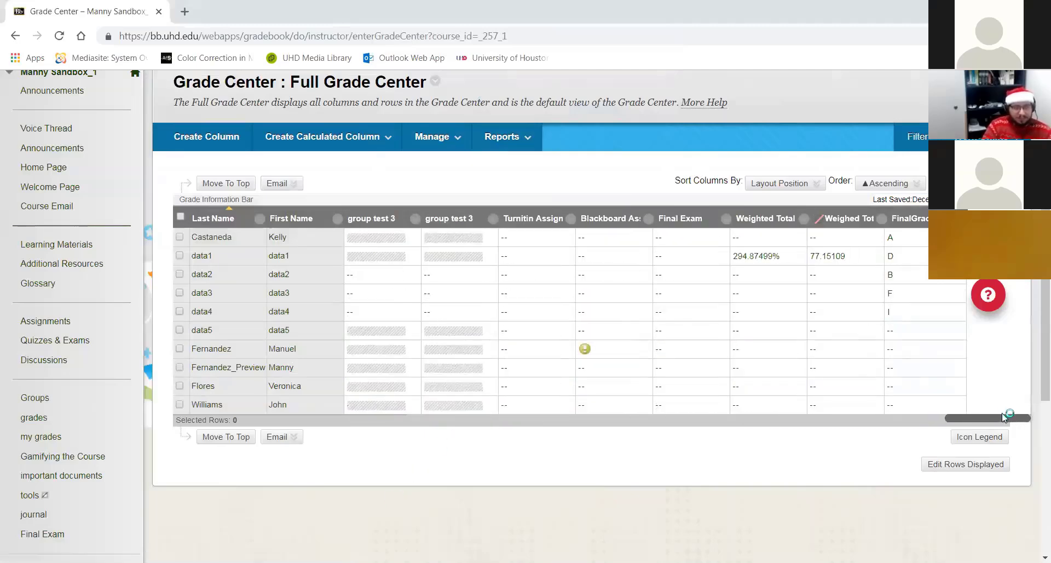
click(913, 331)
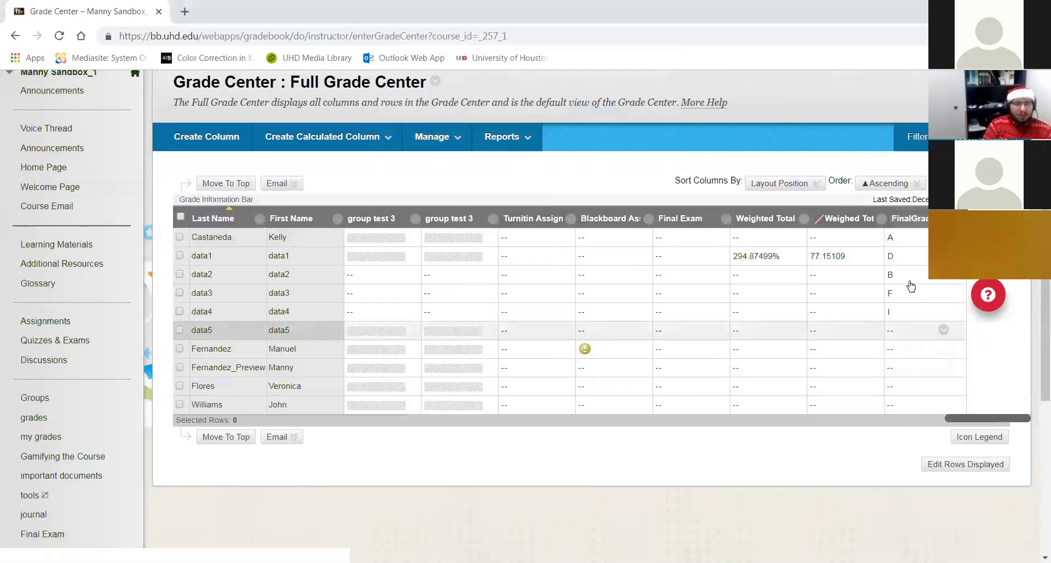
click(903, 184)
click(907, 220)
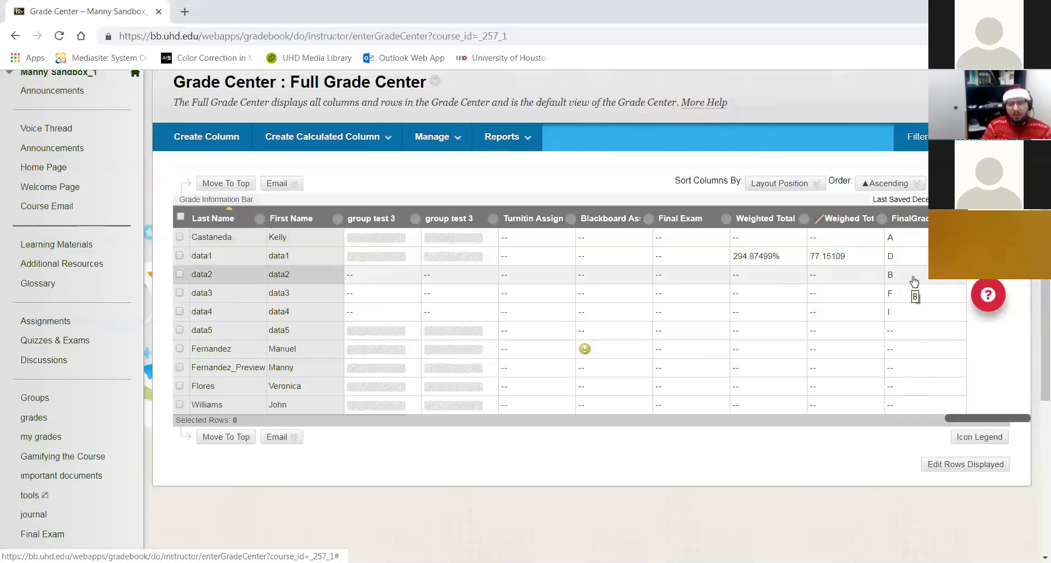
scroll(915, 284, down, 3)
scroll(916, 289, up, 3)
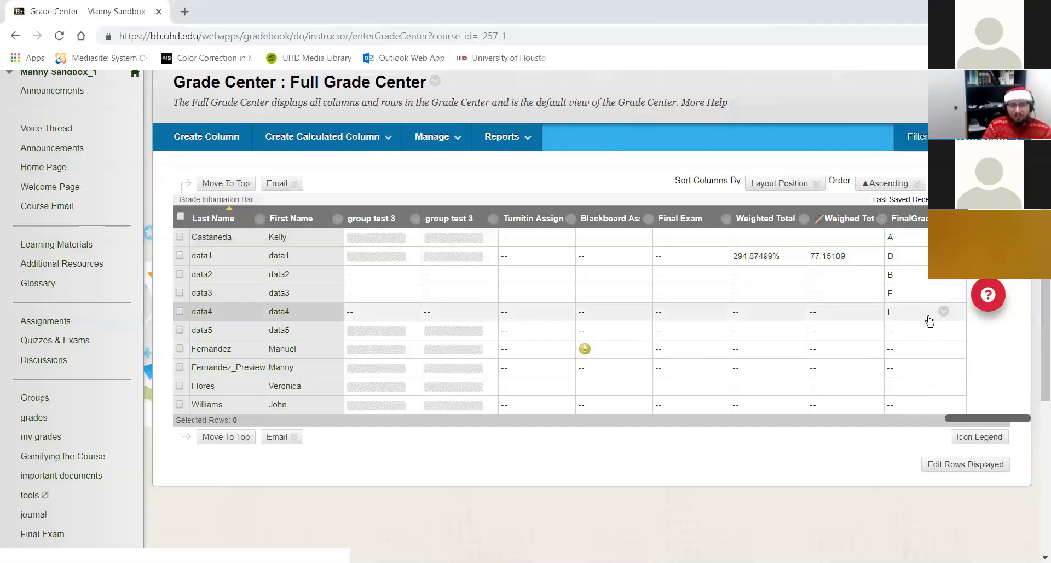
scroll(320, 307, down, 2)
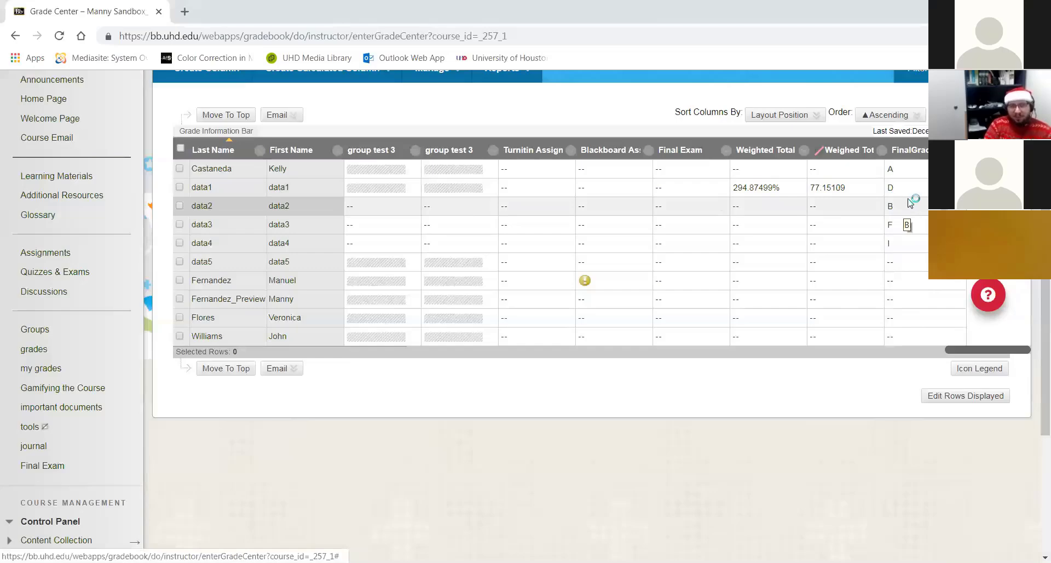
click(897, 214)
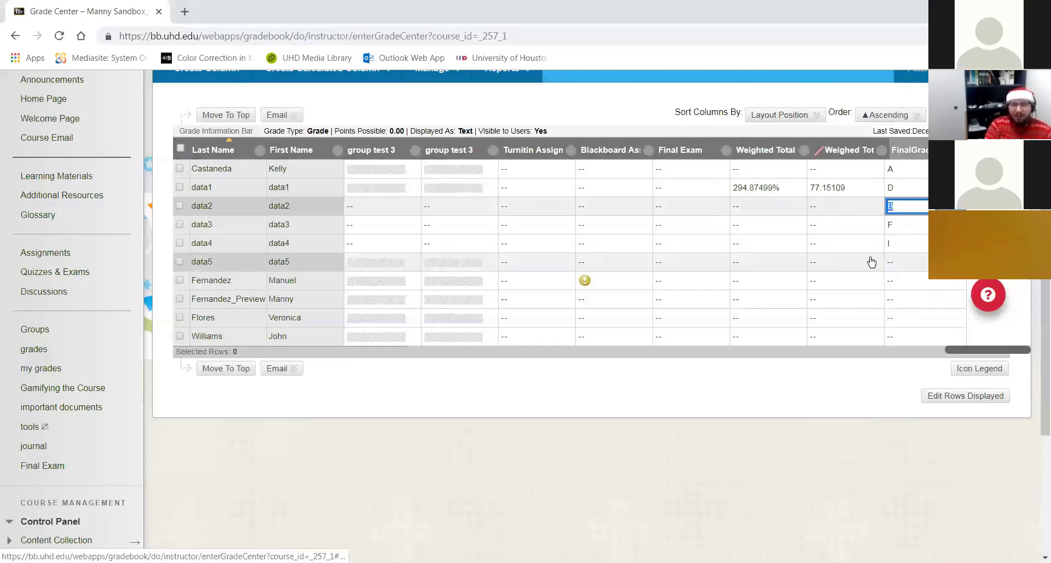
scroll(870, 260, down, 3)
scroll(926, 208, up, 3)
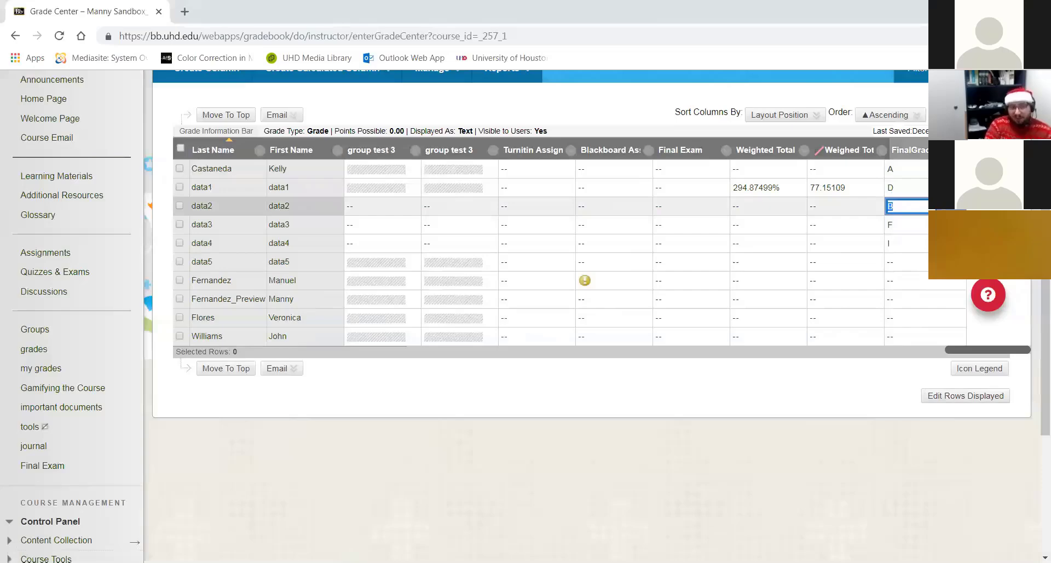
key(Escape)
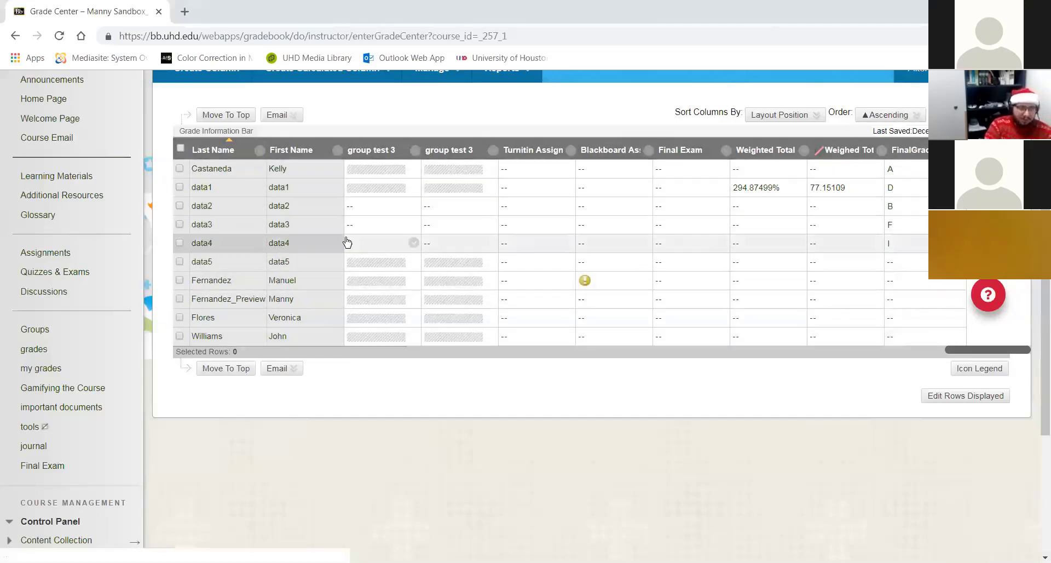
click(904, 263)
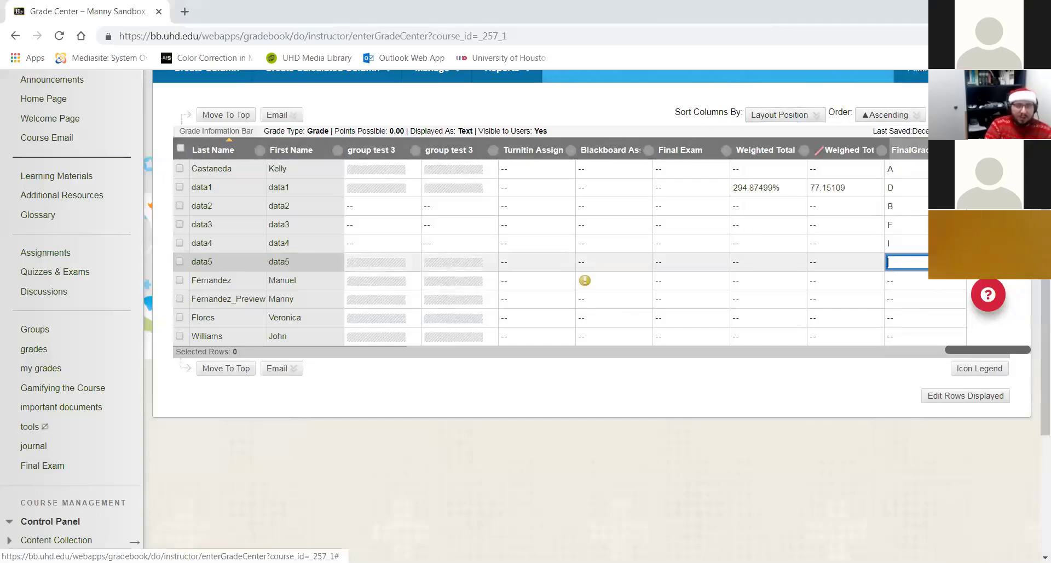
Open uhd.edu in a new tab and go through myUHD to the classic Faculty & Staff e-Services page
scroll(546, 363, down, 2)
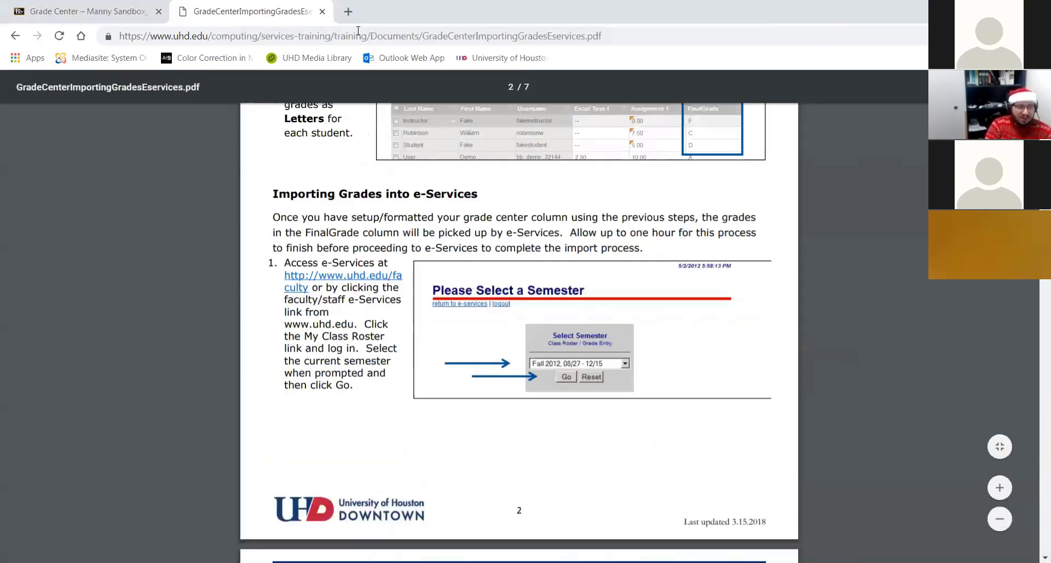
click(349, 11)
text(u)
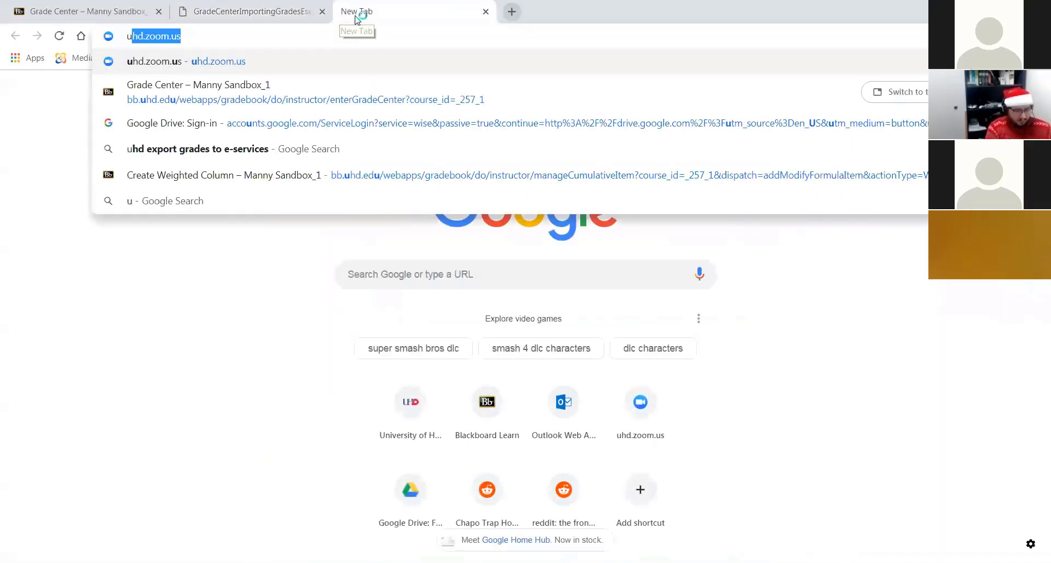
text(hd.edu)
key(Return)
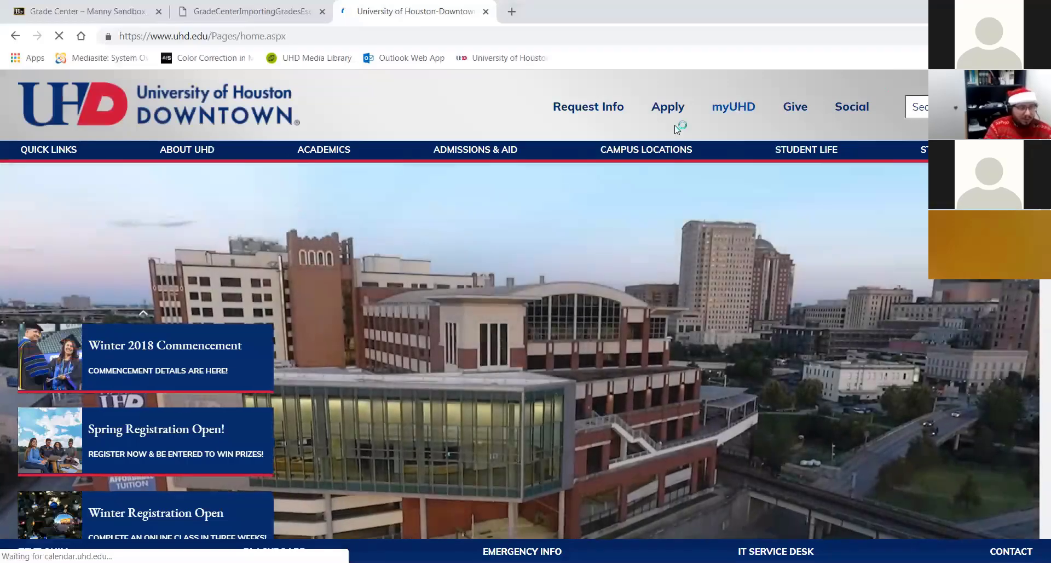
click(734, 106)
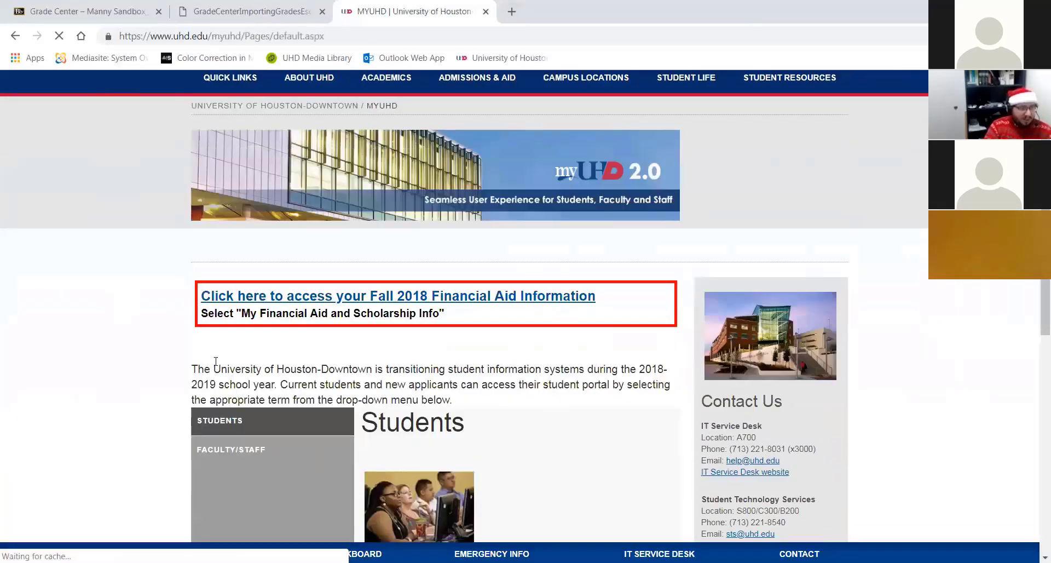
scroll(216, 361, down, 3)
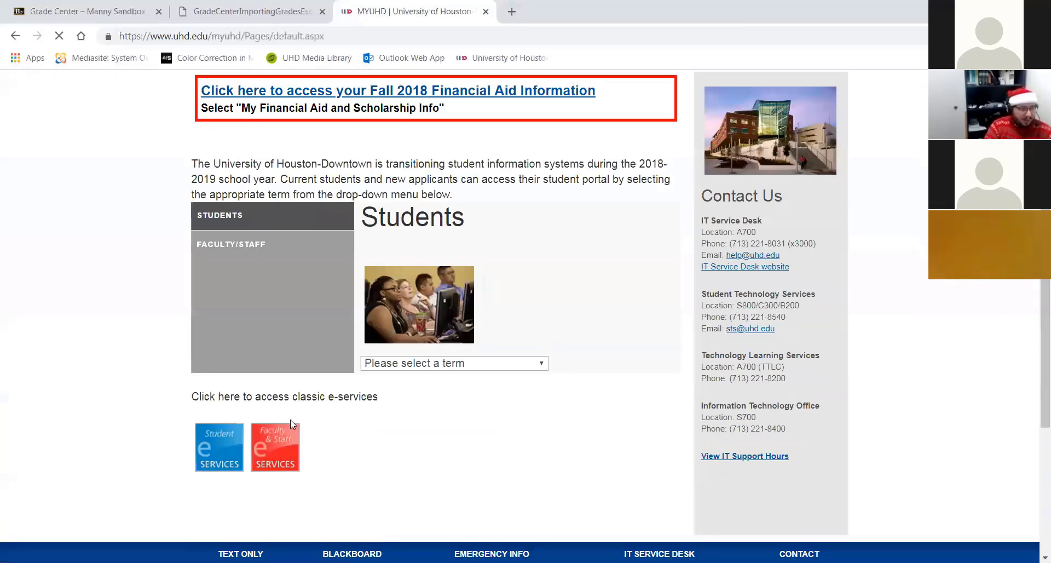
click(252, 466)
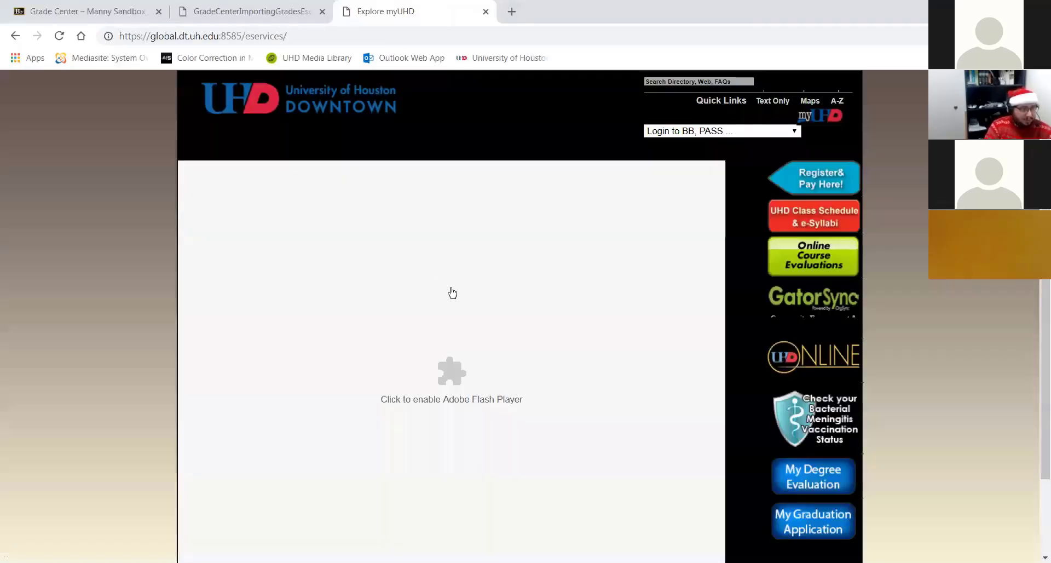
Allow Flash to run on the e-Services page
right_click(454, 296)
click(482, 328)
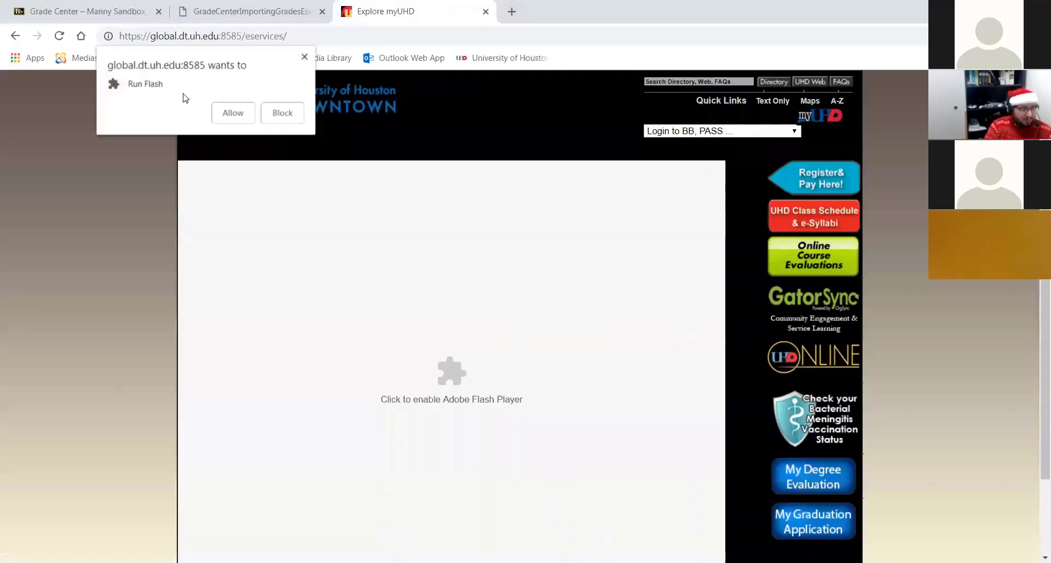
click(228, 112)
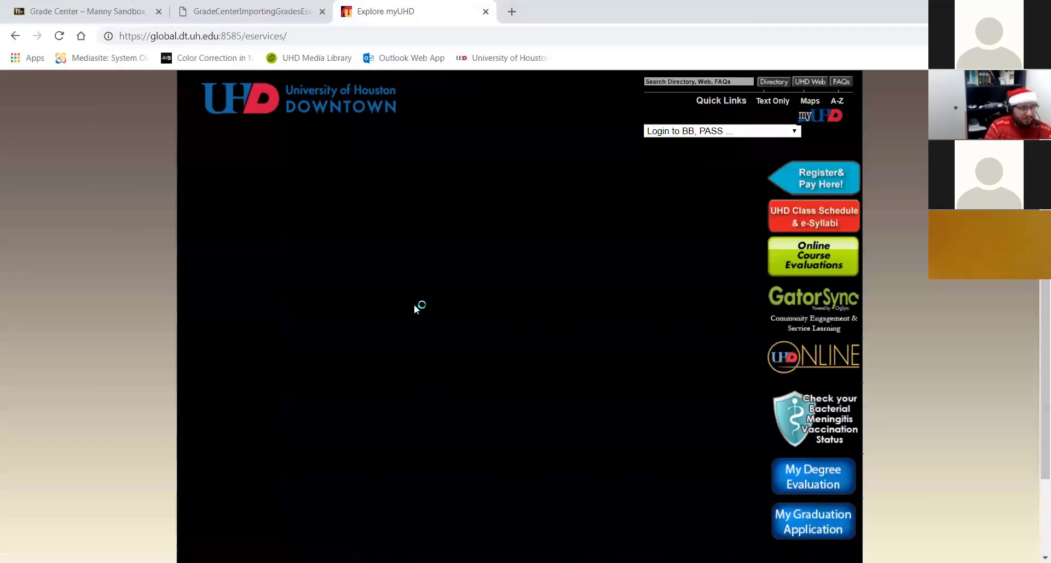
Open the e-Services login page from the Faculty & Staff e-Services page
scroll(415, 310, down, 2)
click(458, 235)
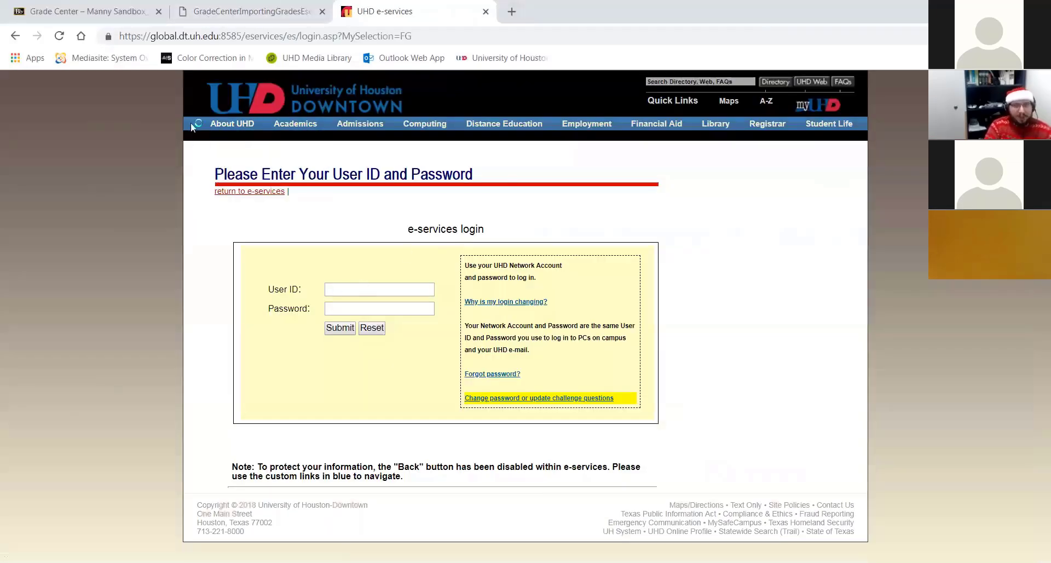
Switch to the grade import guide and read its e-Services steps from semester selection through the Import Grades from Blackboard warning
click(245, 11)
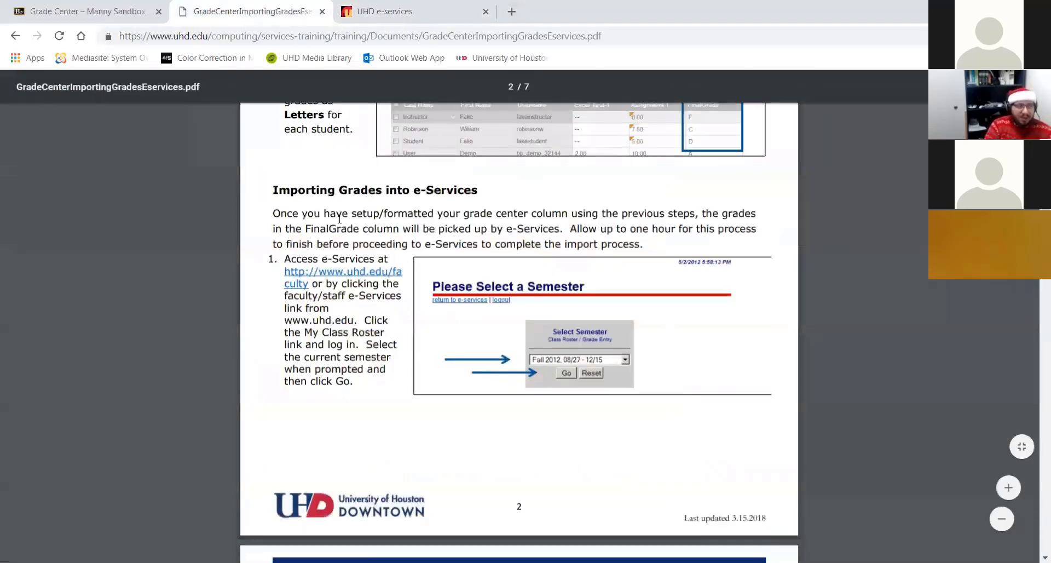
scroll(366, 272, down, 3)
scroll(366, 272, down, 2)
scroll(647, 242, up, 1)
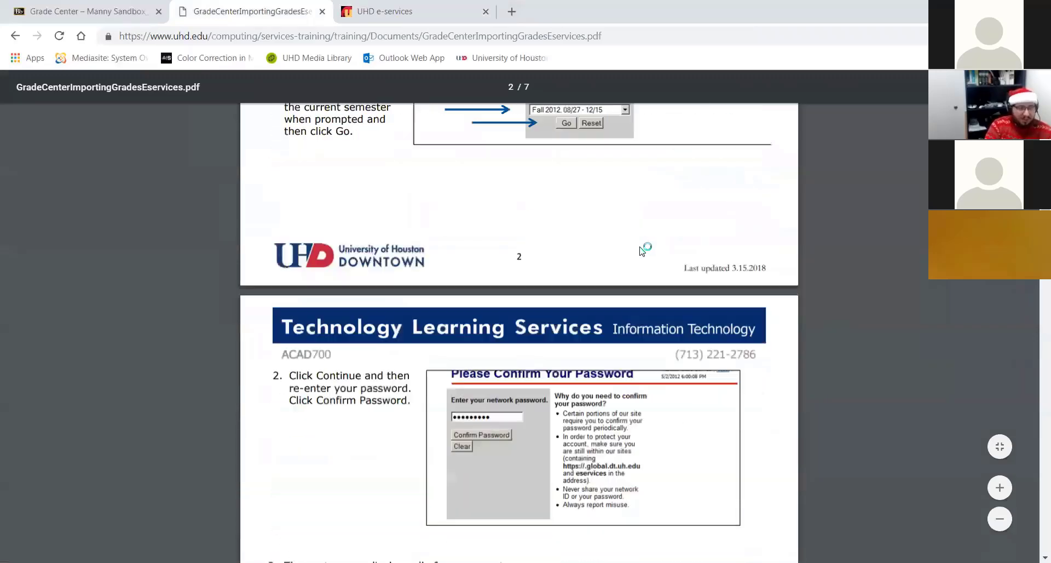
scroll(642, 244, down, 5)
scroll(559, 317, down, 8)
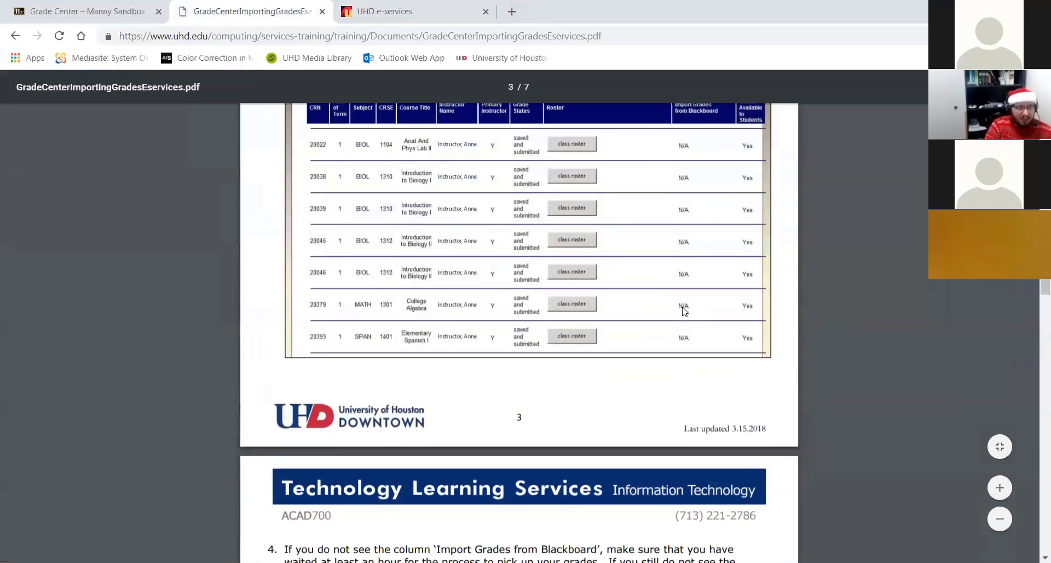
scroll(683, 310, down, 2)
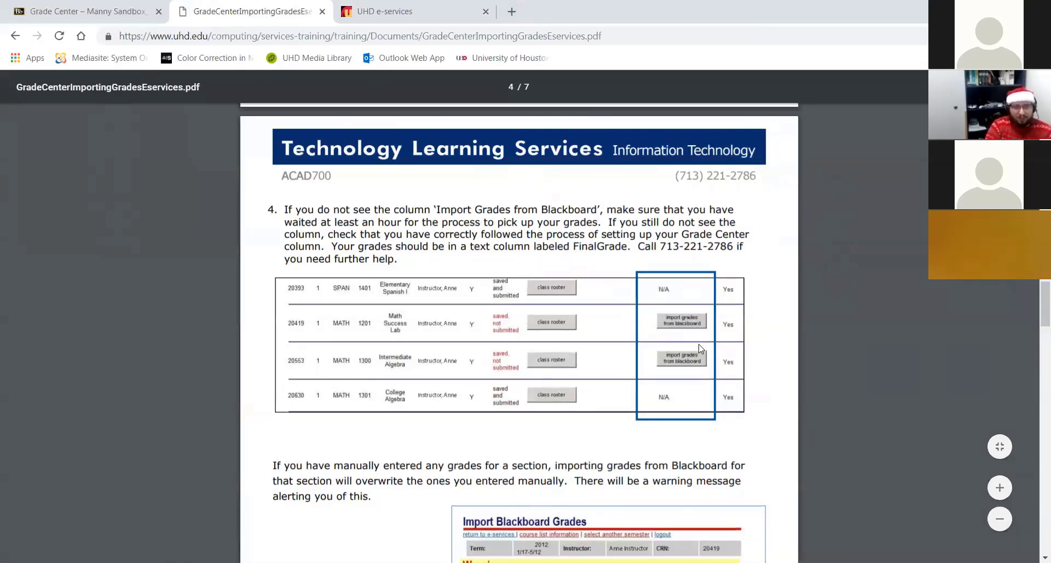
scroll(699, 334, down, 2)
scroll(700, 346, down, 7)
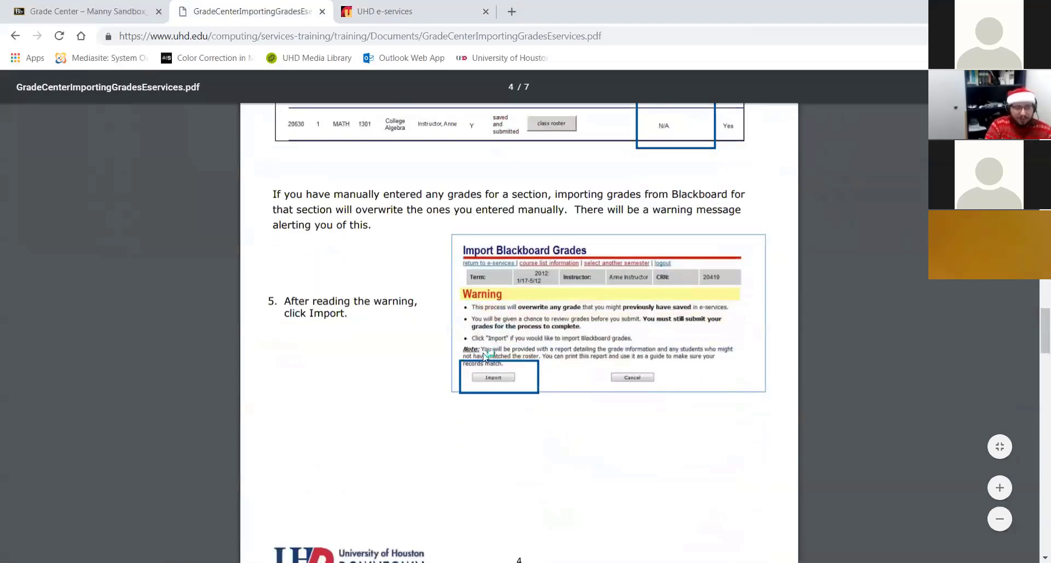
Examine the second import warning and the Import Report in steps 6 and 7 of the guide
scroll(559, 286, down, 3)
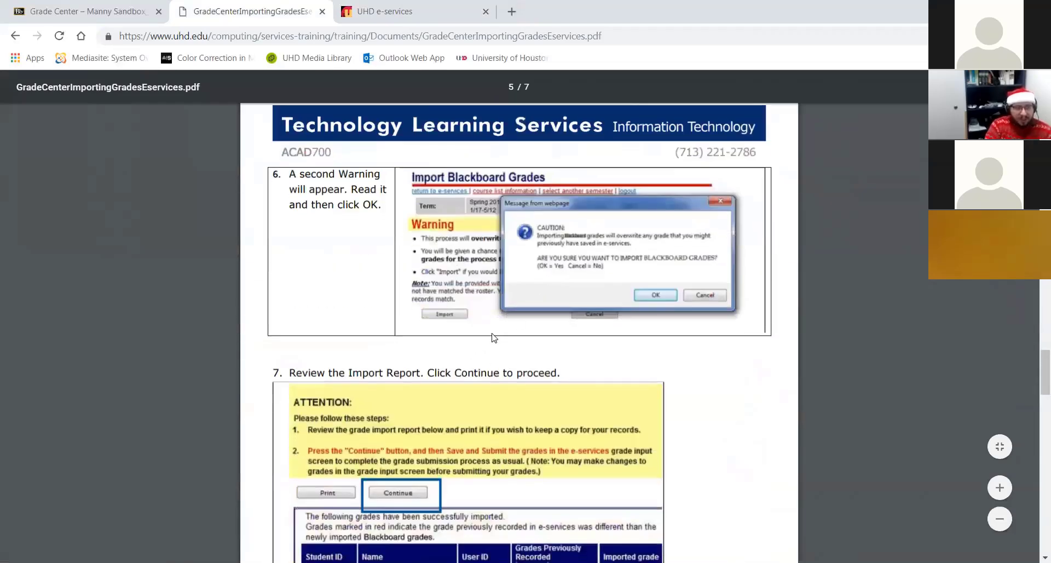
scroll(335, 383, down, 1)
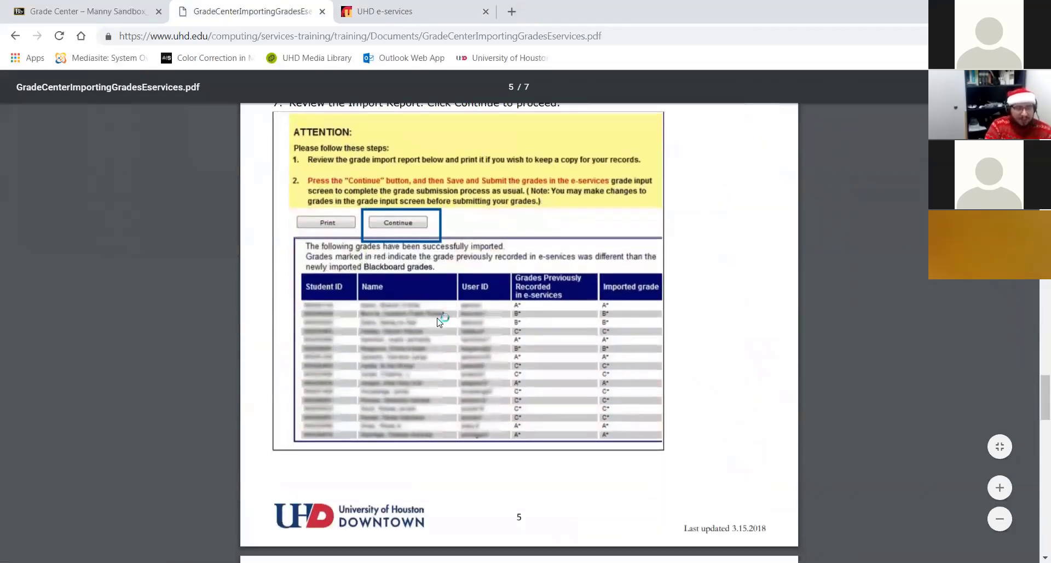
scroll(438, 314, up, 2)
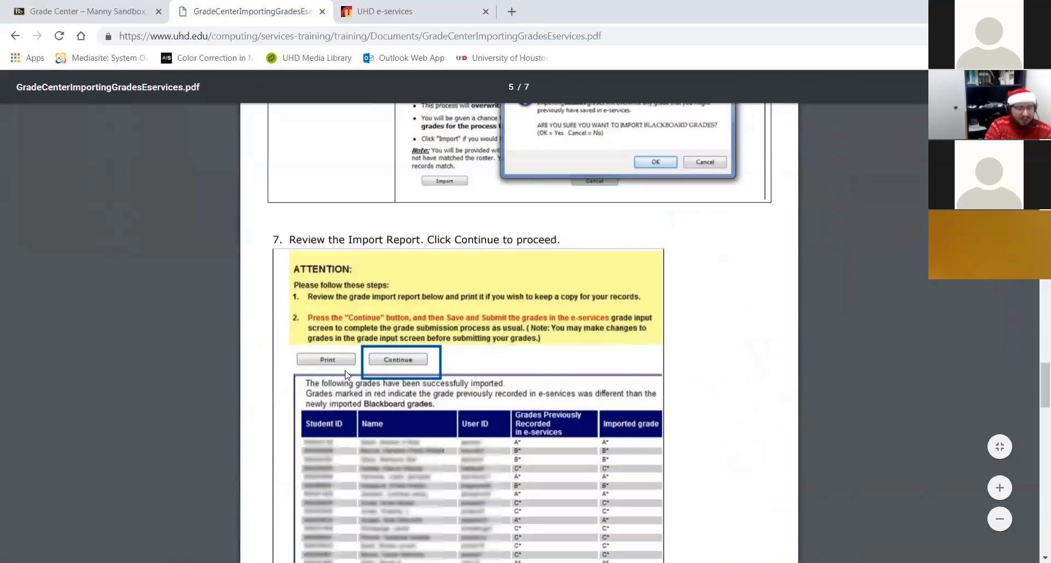
scroll(427, 356, down, 1)
scroll(421, 350, up, 2)
scroll(427, 342, down, 3)
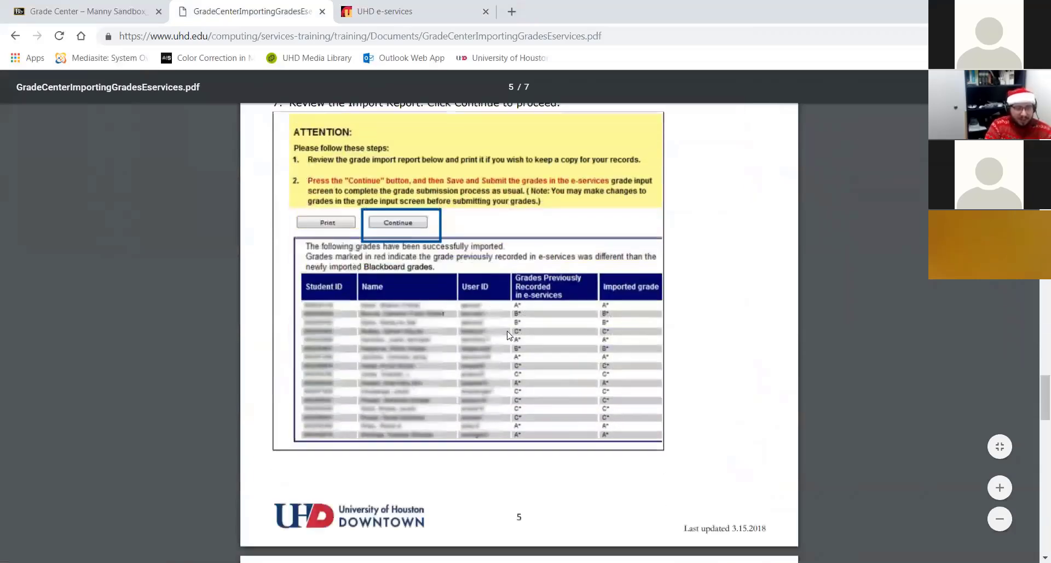
scroll(435, 331, up, 3)
scroll(443, 320, down, 2)
Review the guide's class roster with imported grades and its steps 9 and 10 on saving and submitting grades
scroll(448, 318, down, 10)
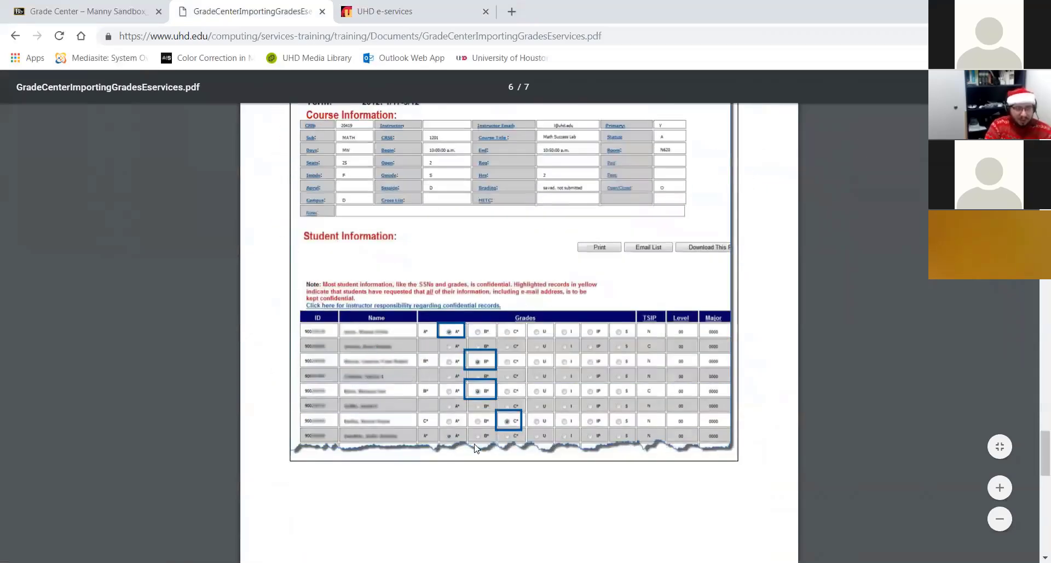
scroll(328, 236, down, 1)
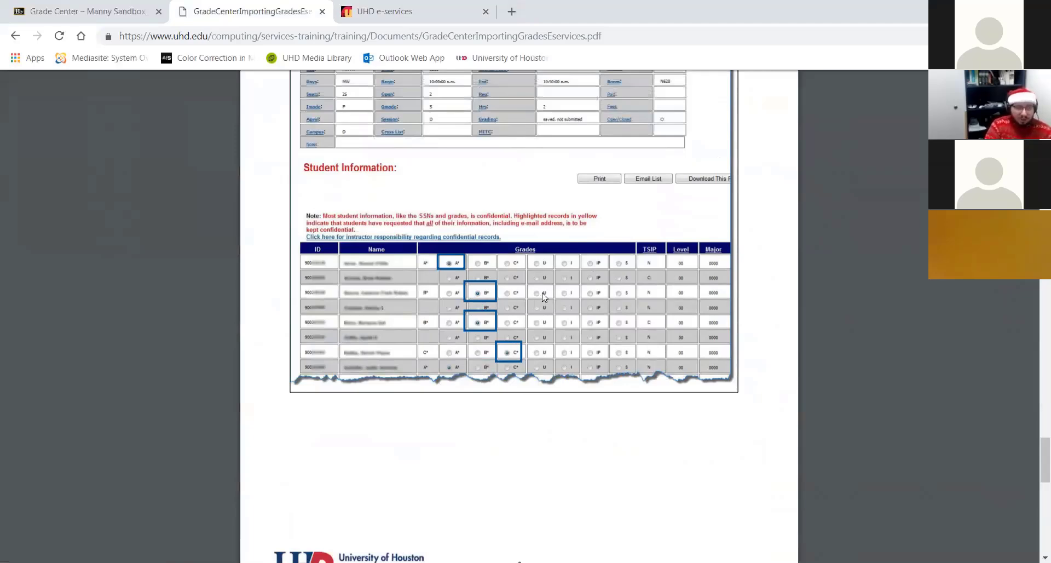
scroll(530, 323, down, 2)
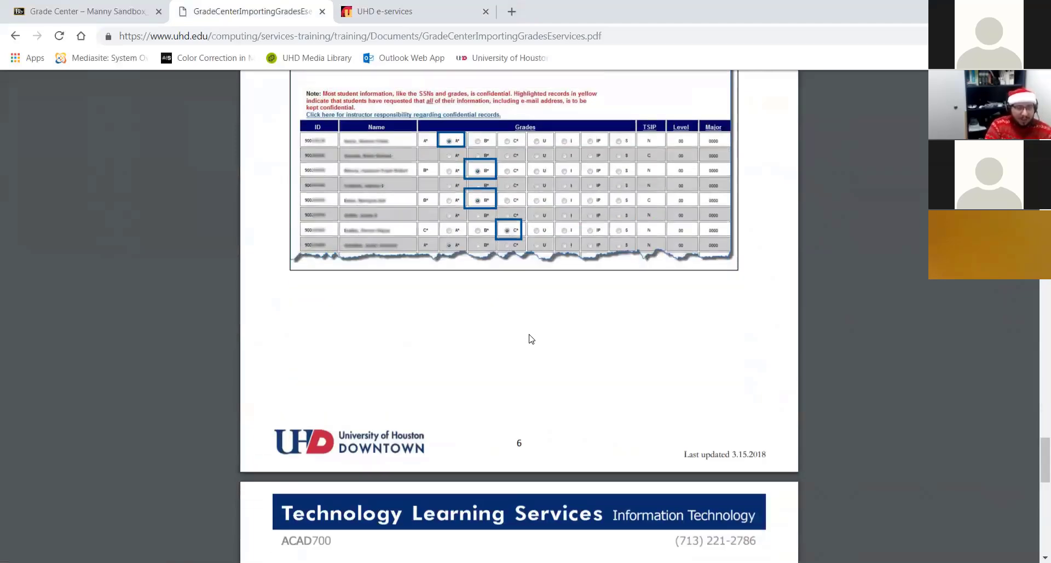
scroll(542, 337, up, 3)
scroll(625, 321, down, 2)
scroll(625, 321, down, 8)
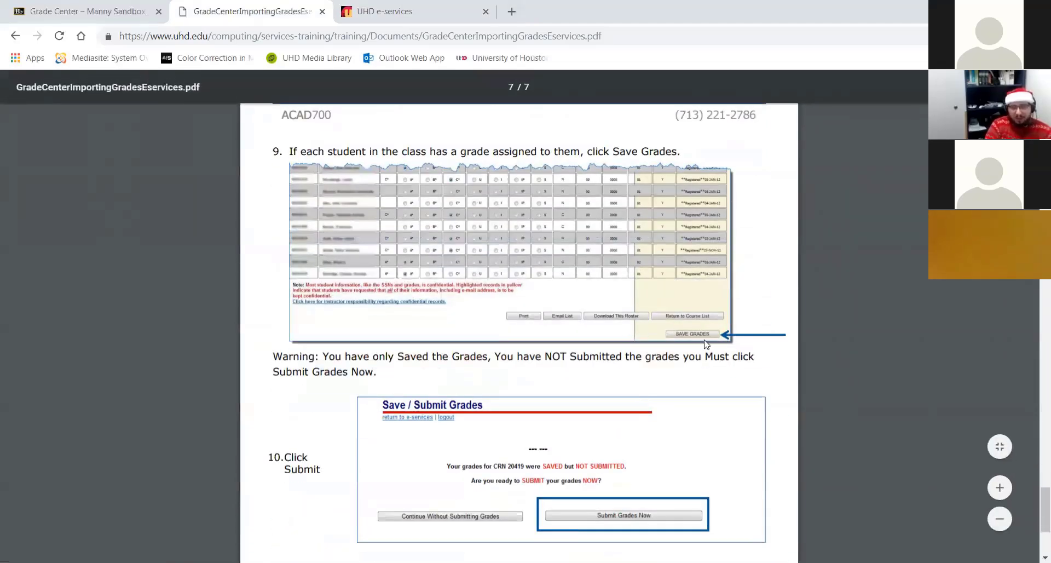
click(705, 335)
scroll(608, 382, down, 2)
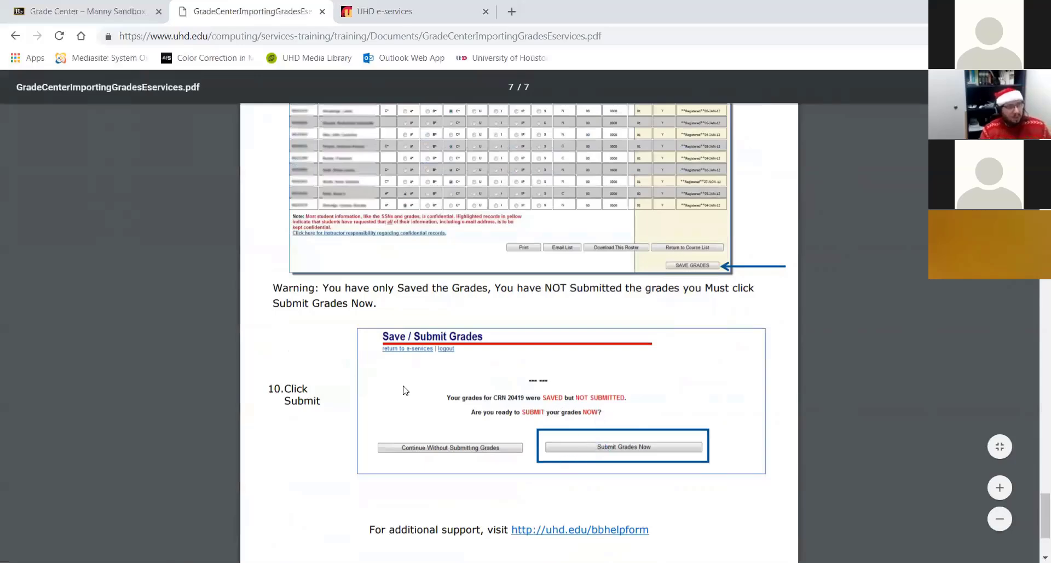
Enlarge the guide and re-examine the grade choices in the class roster's Student Information table
key(ctrl+plus)
key(ctrl+plus)
key(ctrl+plus)
key(ctrl+plus)
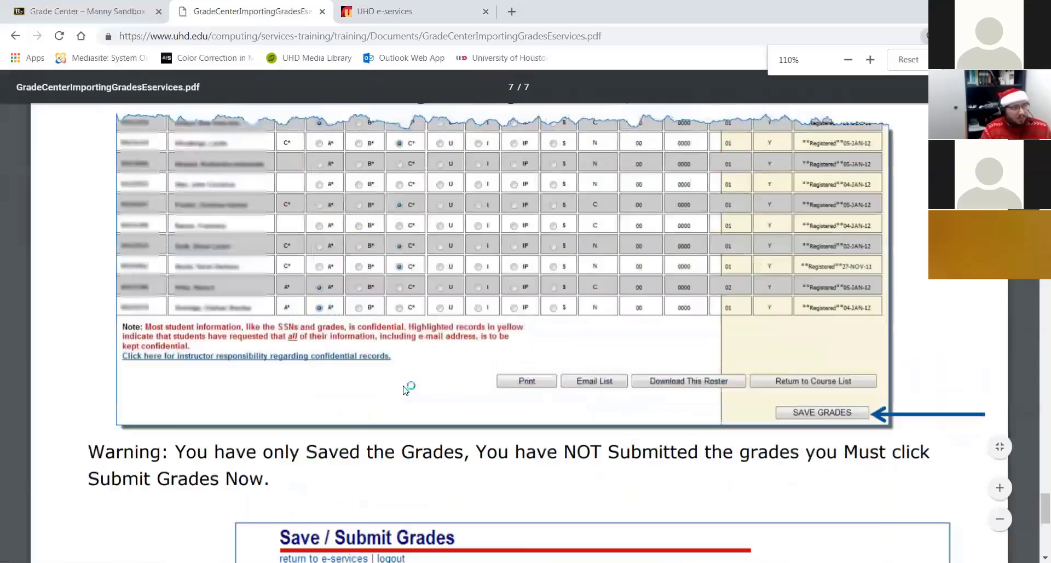
scroll(411, 389, up, 8)
scroll(434, 387, up, 5)
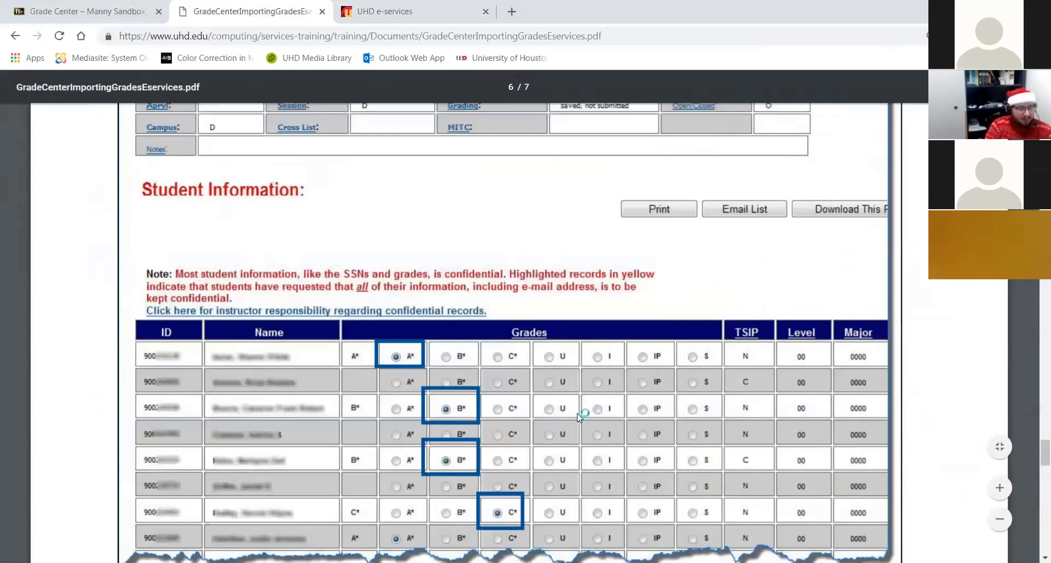
scroll(584, 415, down, 1)
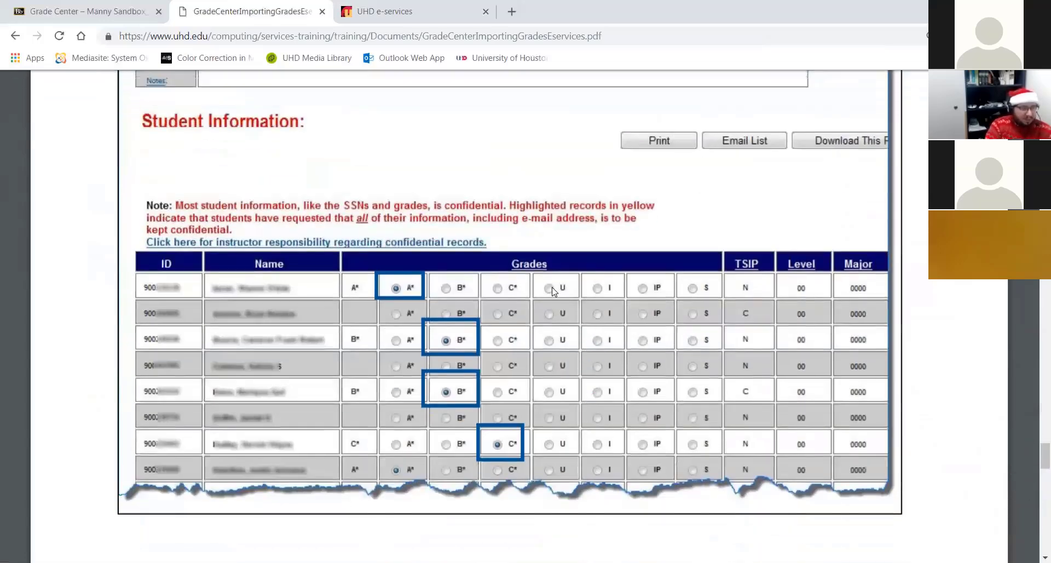
scroll(551, 293, down, 1)
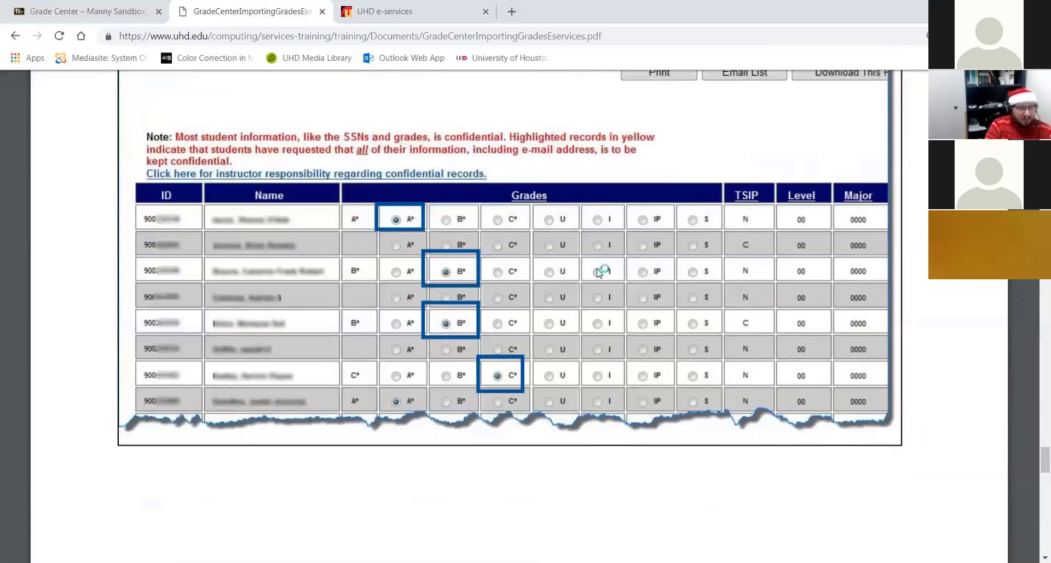
scroll(613, 311, up, 3)
scroll(620, 471, up, 2)
scroll(620, 469, down, 10)
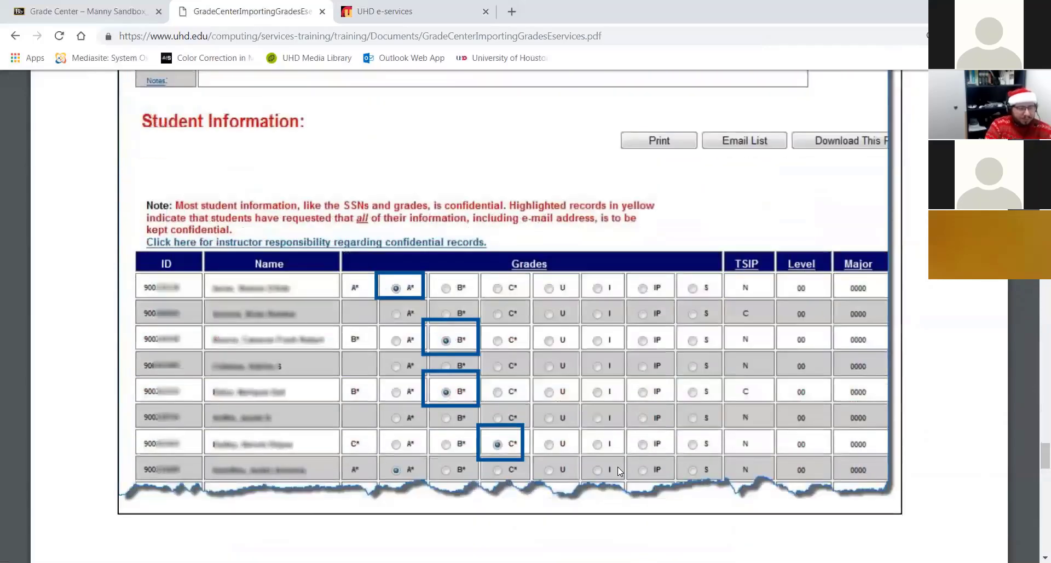
Compare the guide's Save Grades step with its Submit Grades Now step on the last page
scroll(658, 466, down, 9)
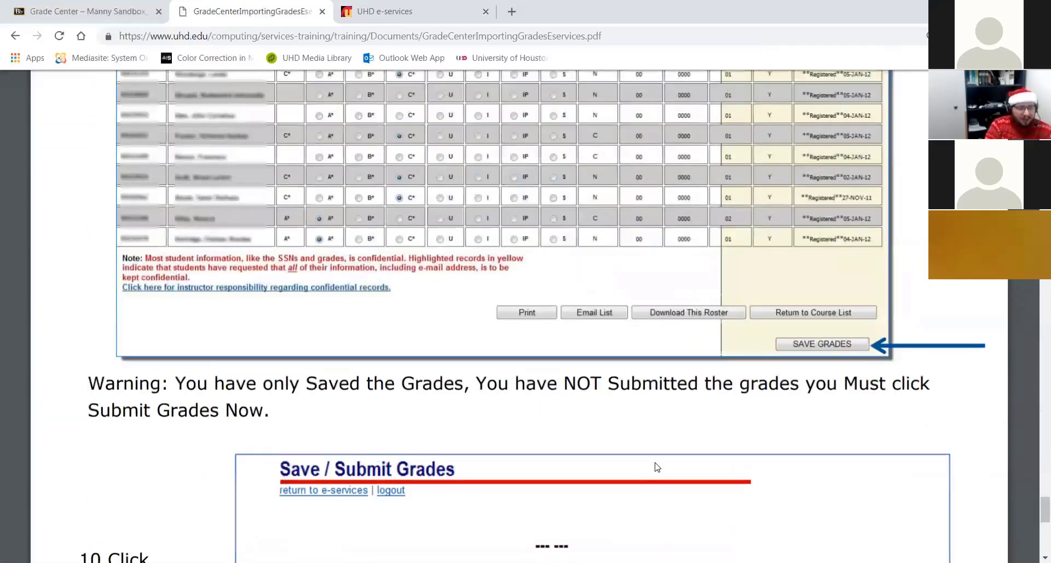
scroll(660, 457, up, 6)
scroll(659, 454, down, 10)
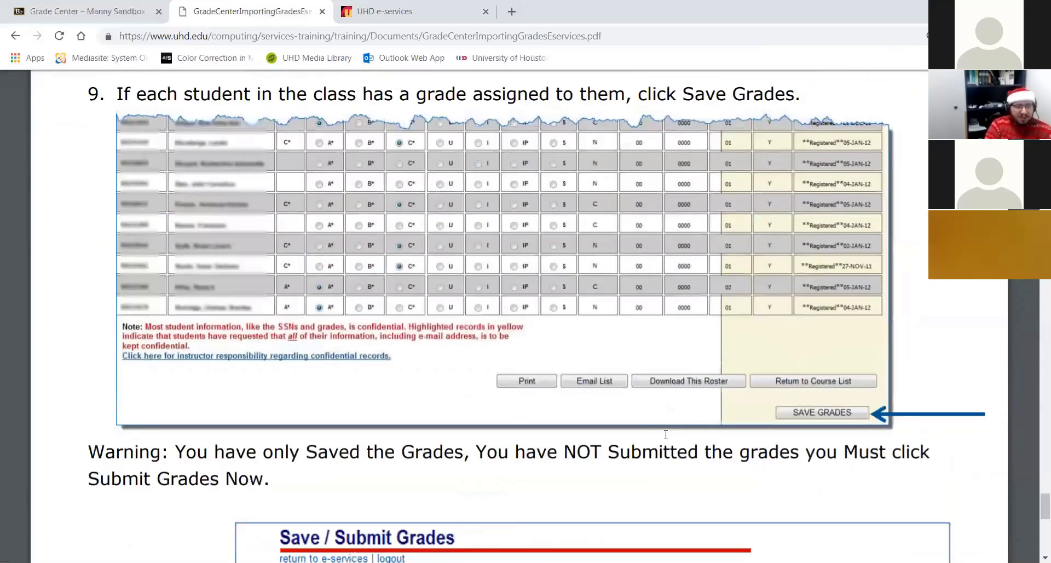
scroll(662, 441, down, 3)
scroll(715, 441, up, 7)
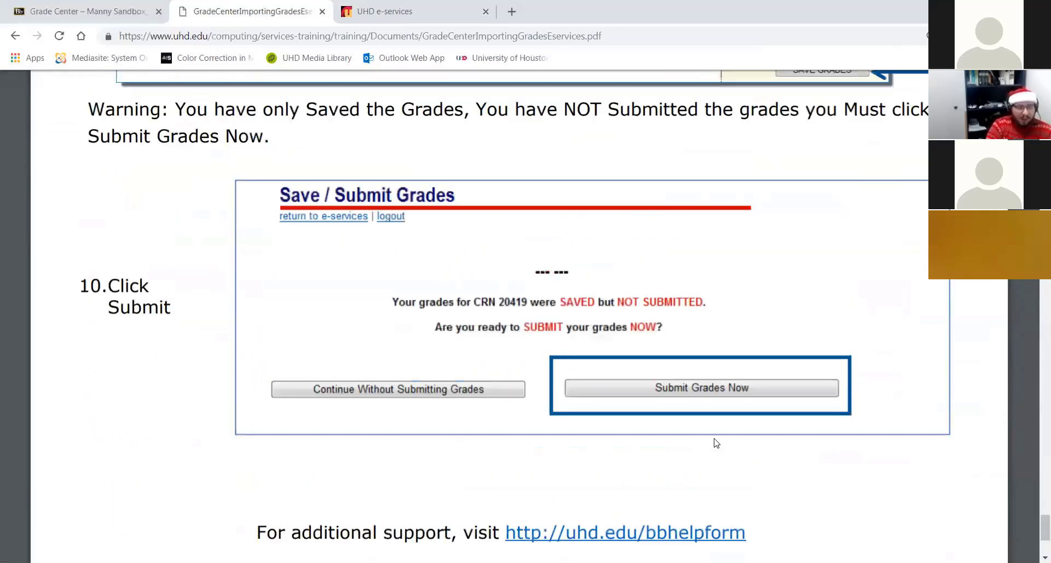
scroll(713, 443, down, 4)
scroll(556, 438, up, 4)
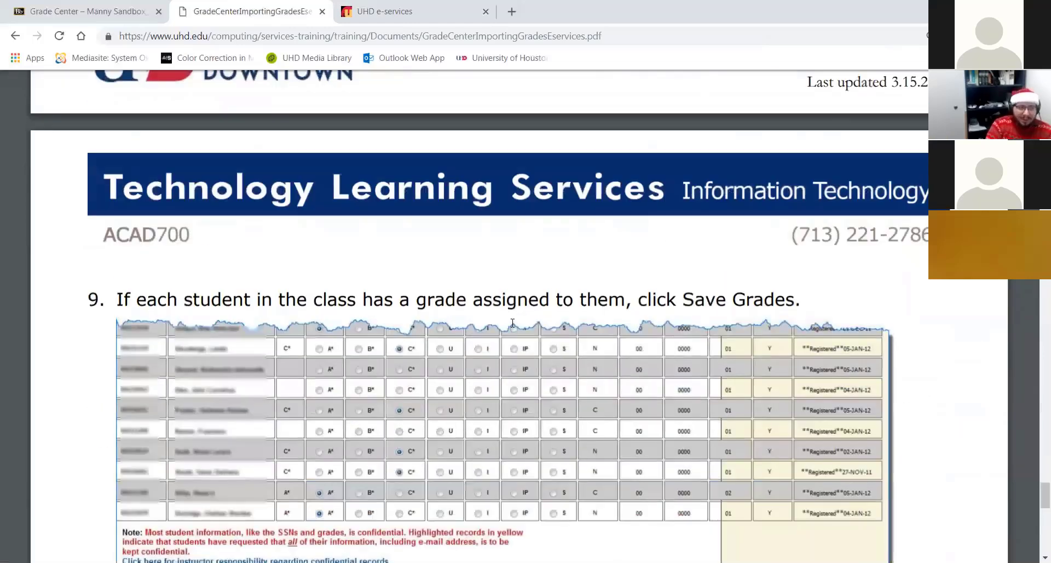
scroll(556, 438, down, 3)
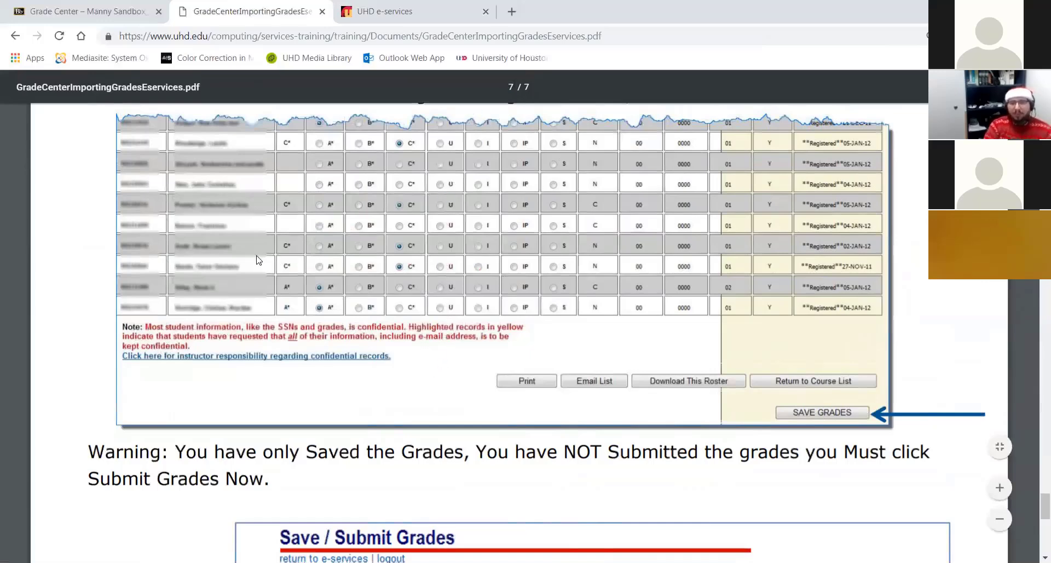
scroll(312, 319, down, 1)
scroll(313, 323, up, 1)
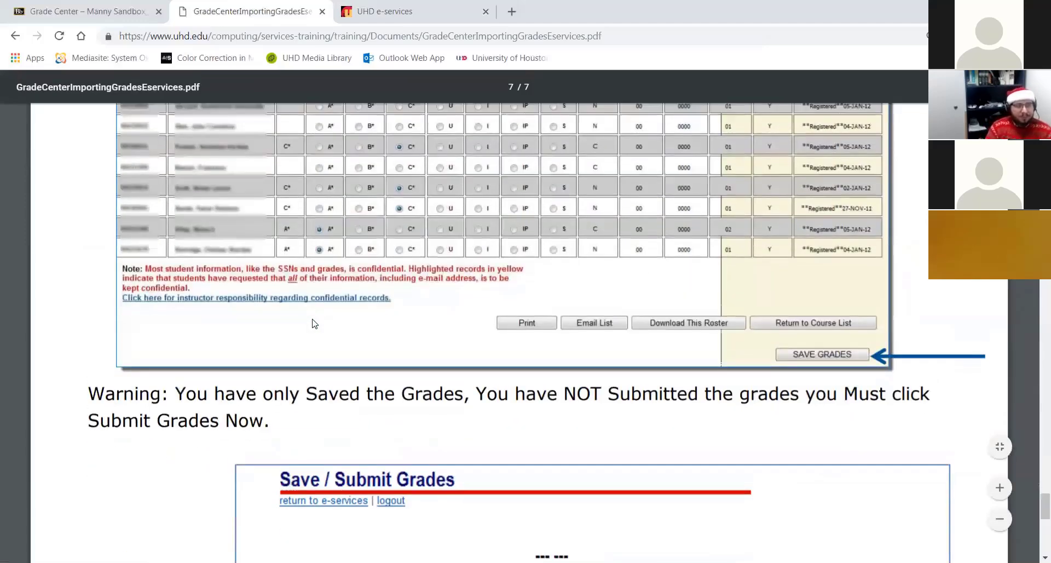
Reread step 9 of the guide and its warning that saved grades must still be submitted
scroll(313, 324, up, 1)
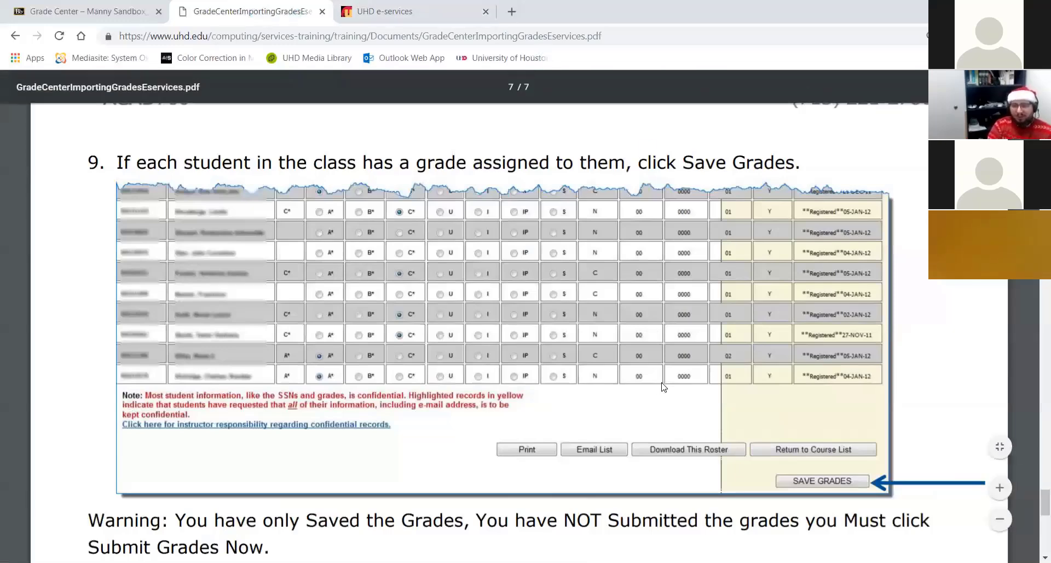
scroll(663, 386, down, 1)
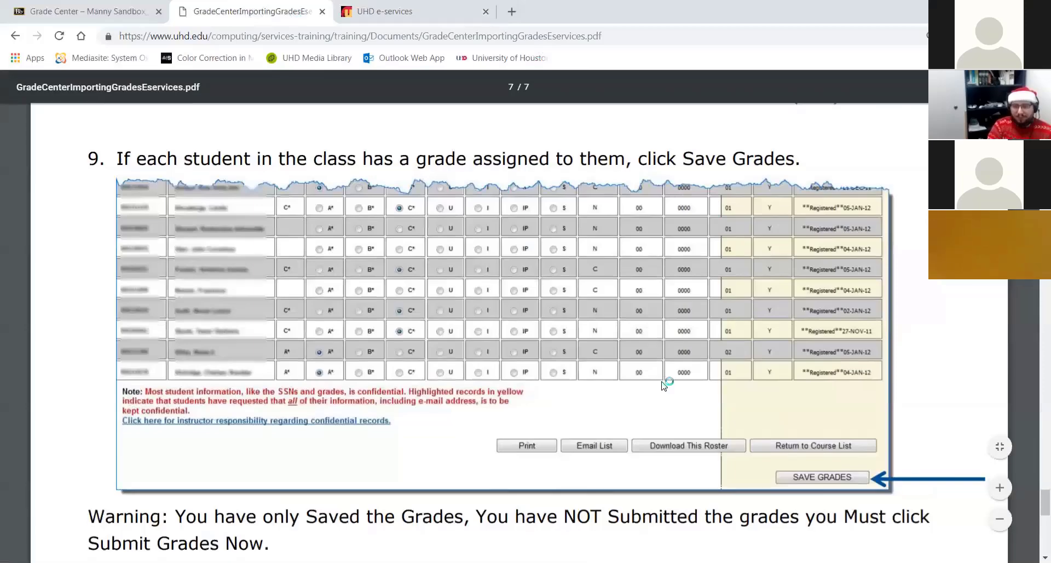
scroll(627, 416, up, 2)
scroll(627, 415, down, 2)
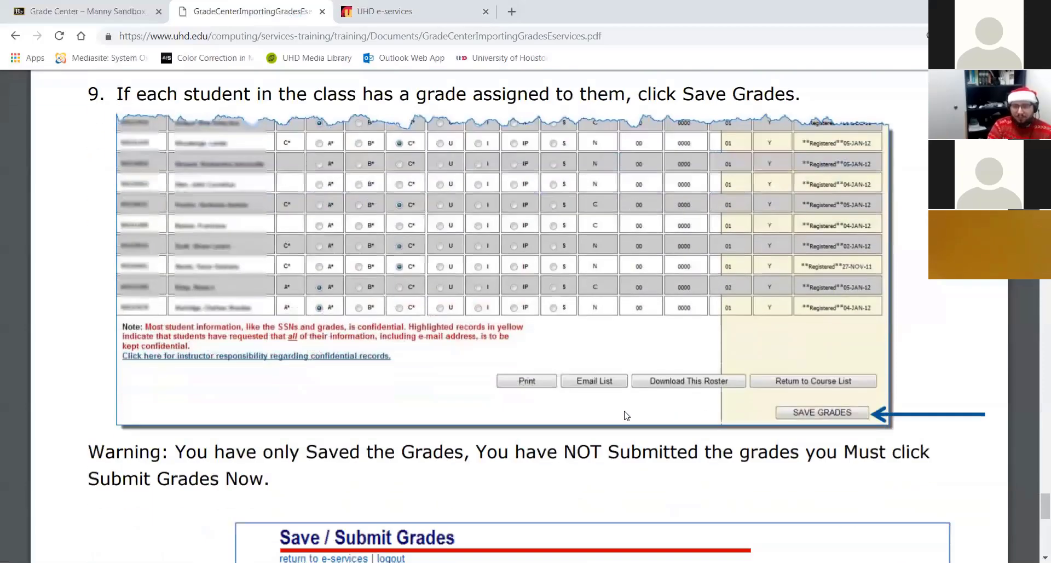
scroll(627, 416, down, 6)
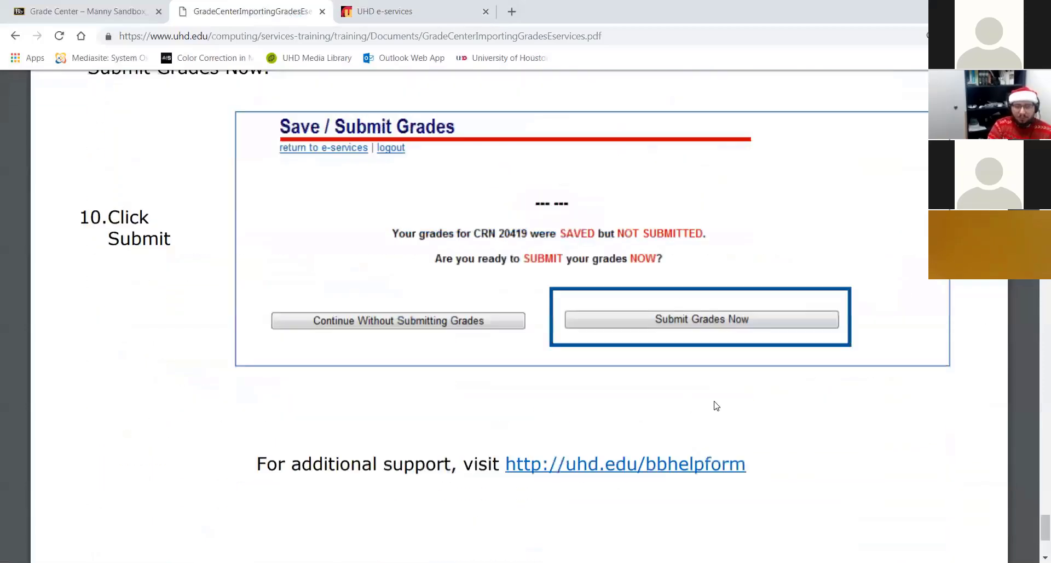
scroll(716, 405, up, 5)
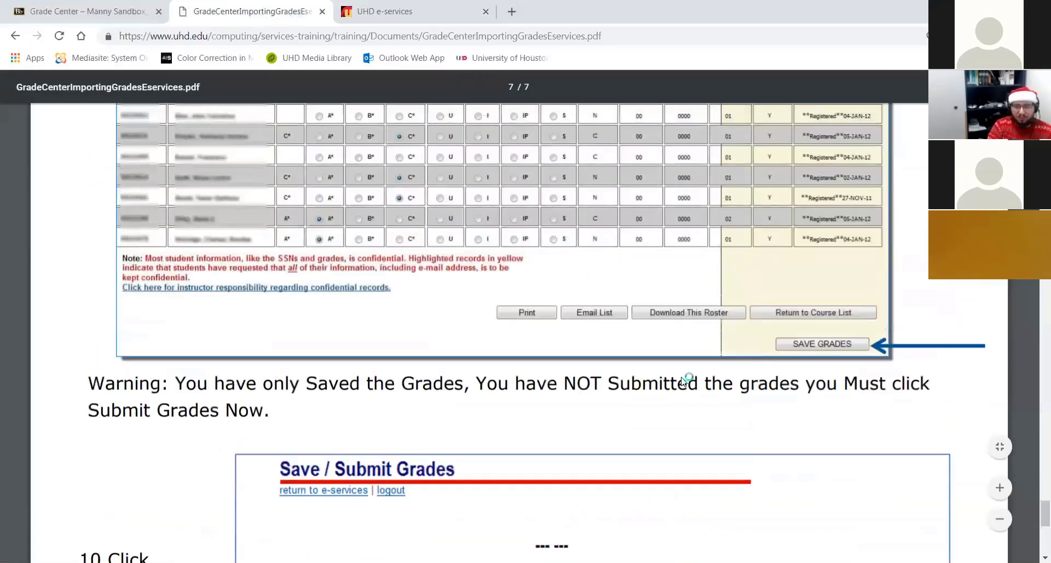
scroll(683, 382, up, 2)
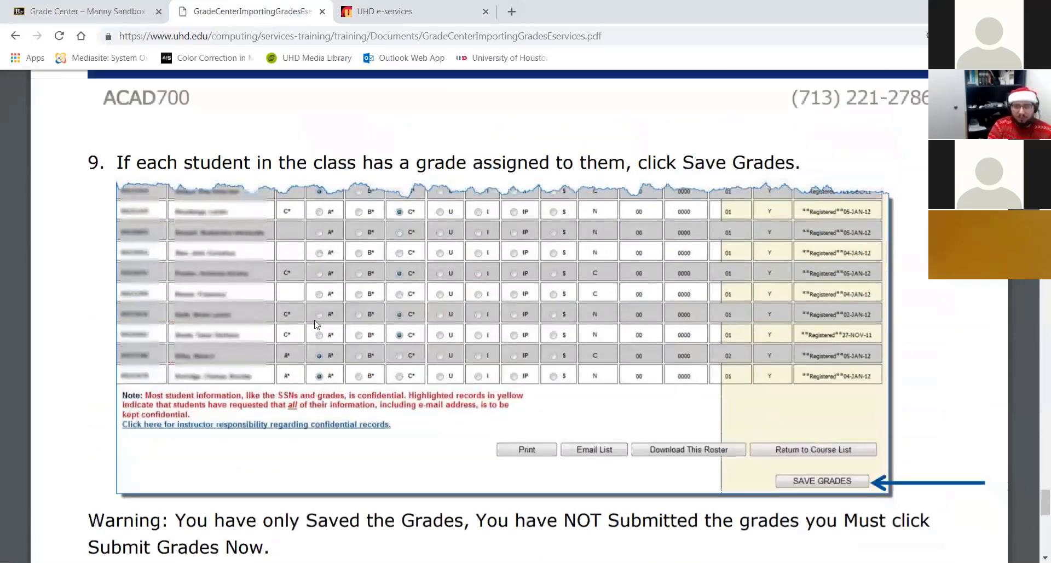
scroll(756, 334, up, 2)
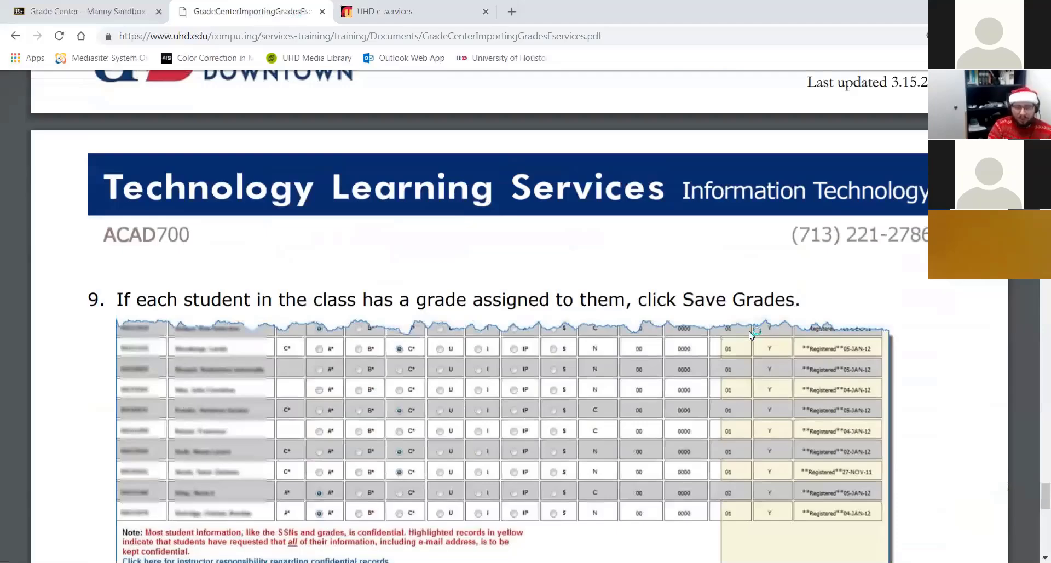
scroll(756, 334, down, 3)
scroll(738, 322, down, 1)
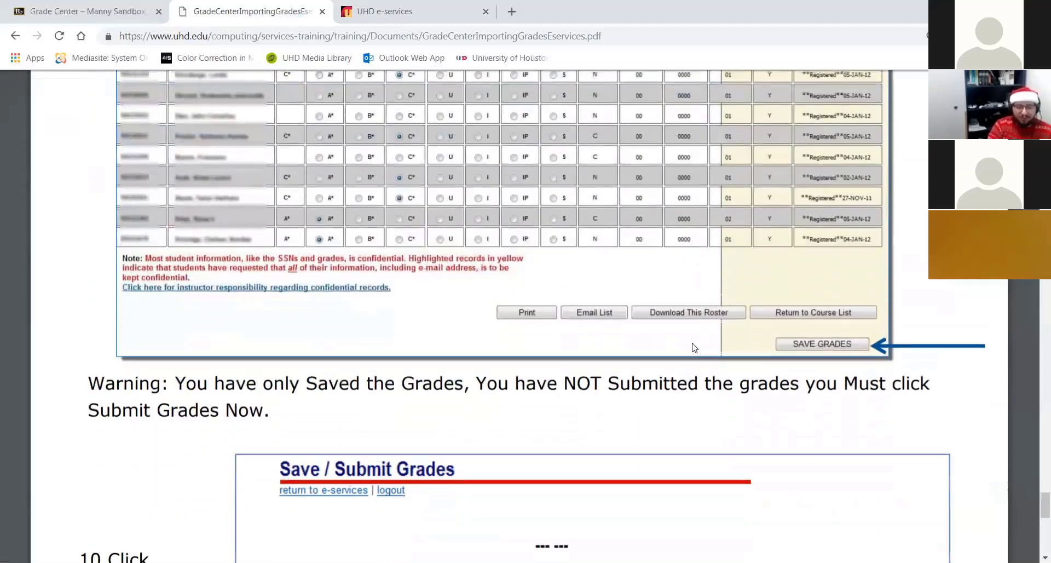
scroll(690, 347, down, 1)
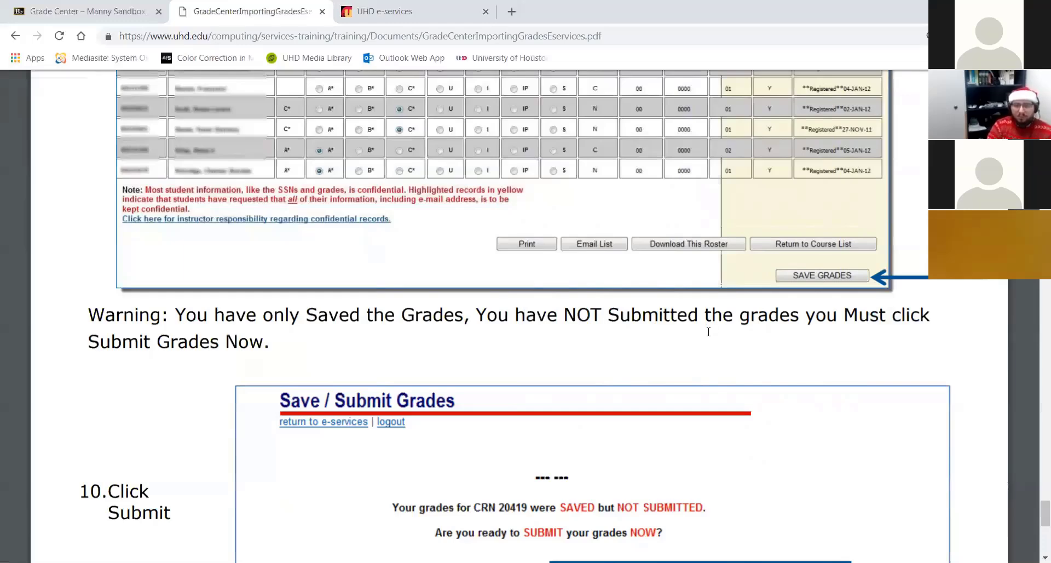
scroll(613, 377, up, 4)
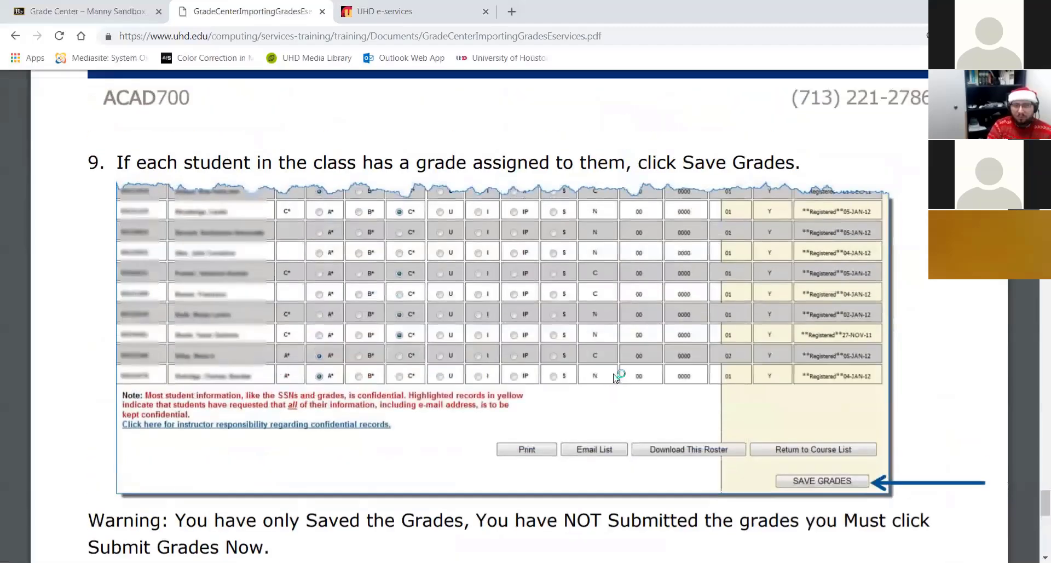
Check the FinalGrade column in the Grade Center and return to the import guide
click(104, 11)
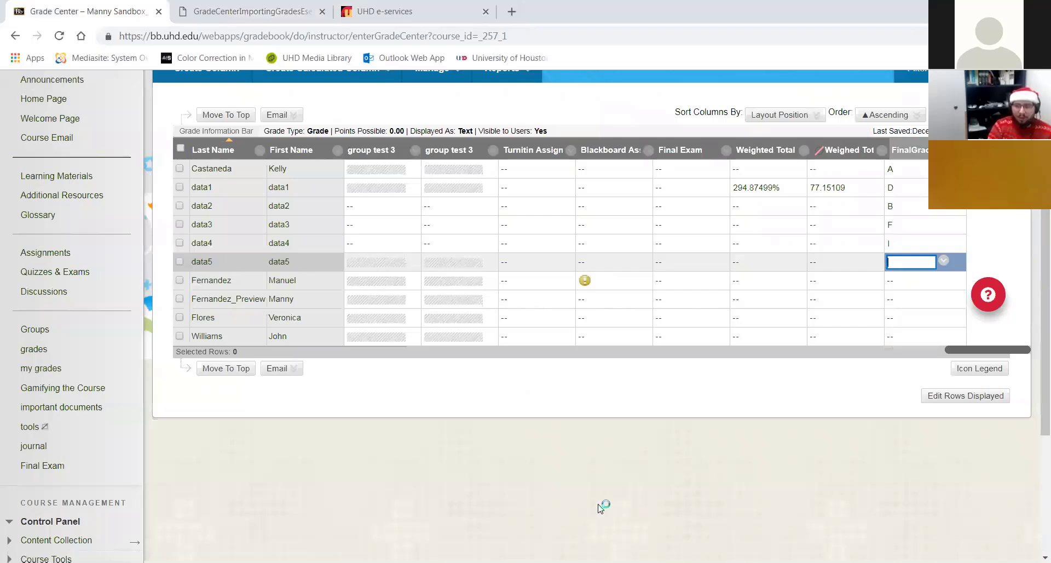
click(265, 6)
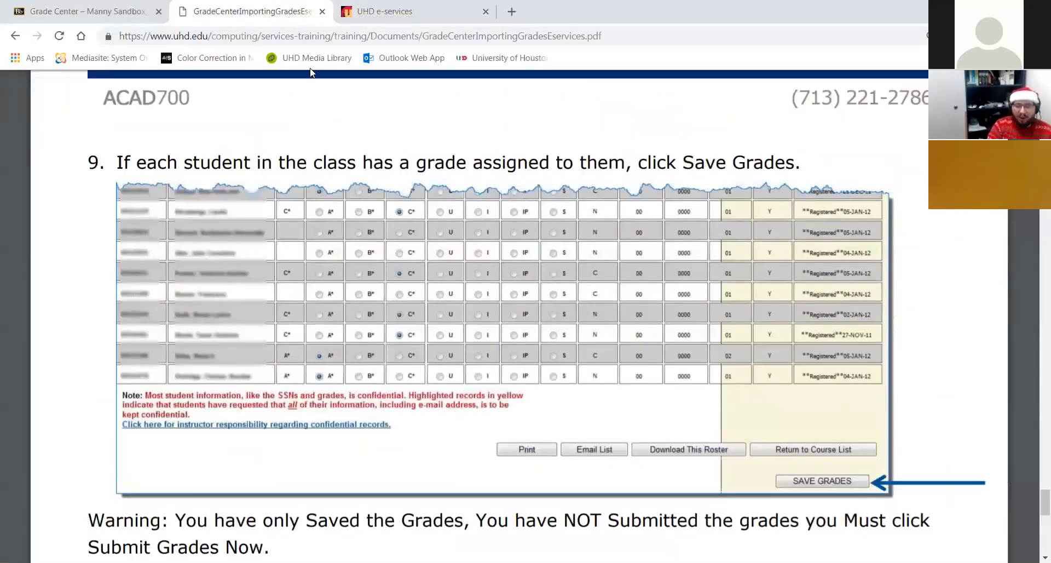